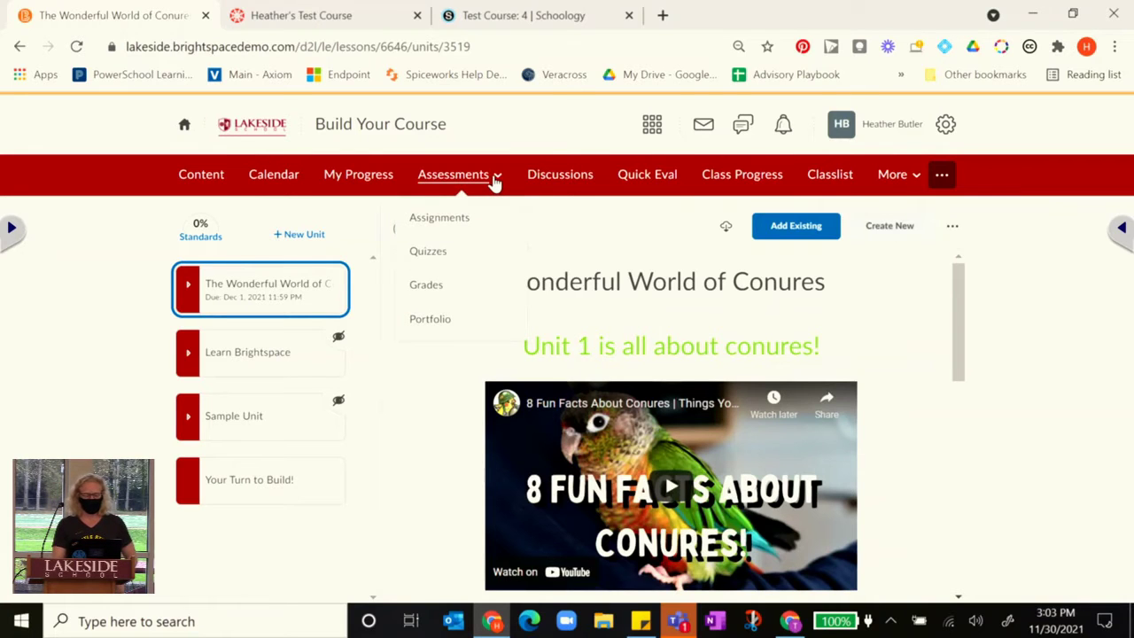
- Open the course's Grades page and look over the grade entry options and the student list
click(449, 291)
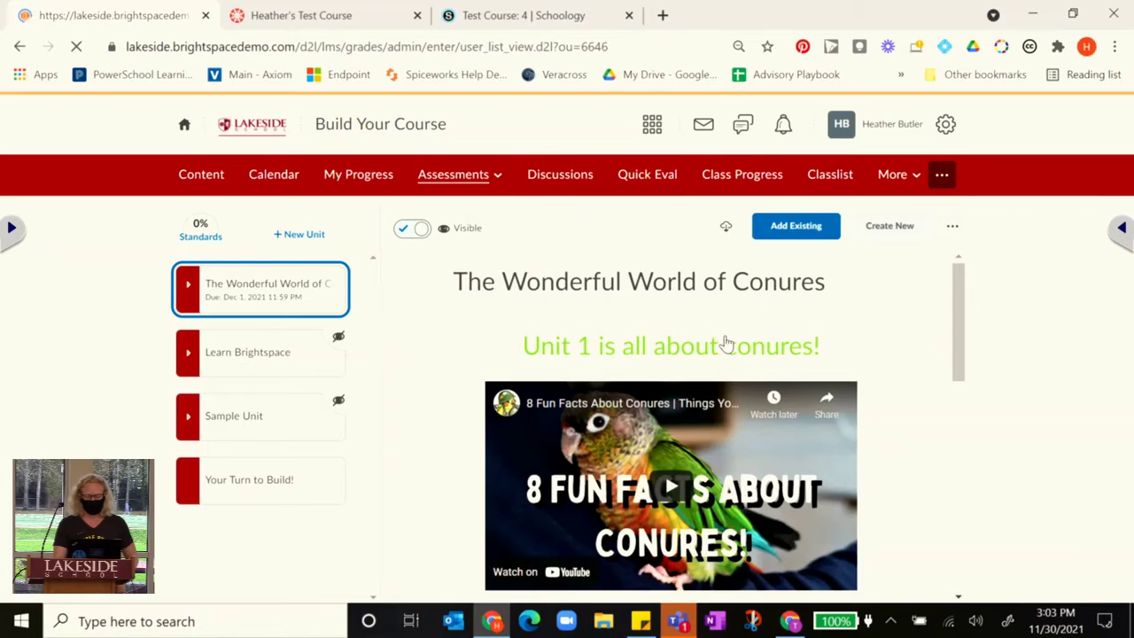
scroll(725, 343, down, 5)
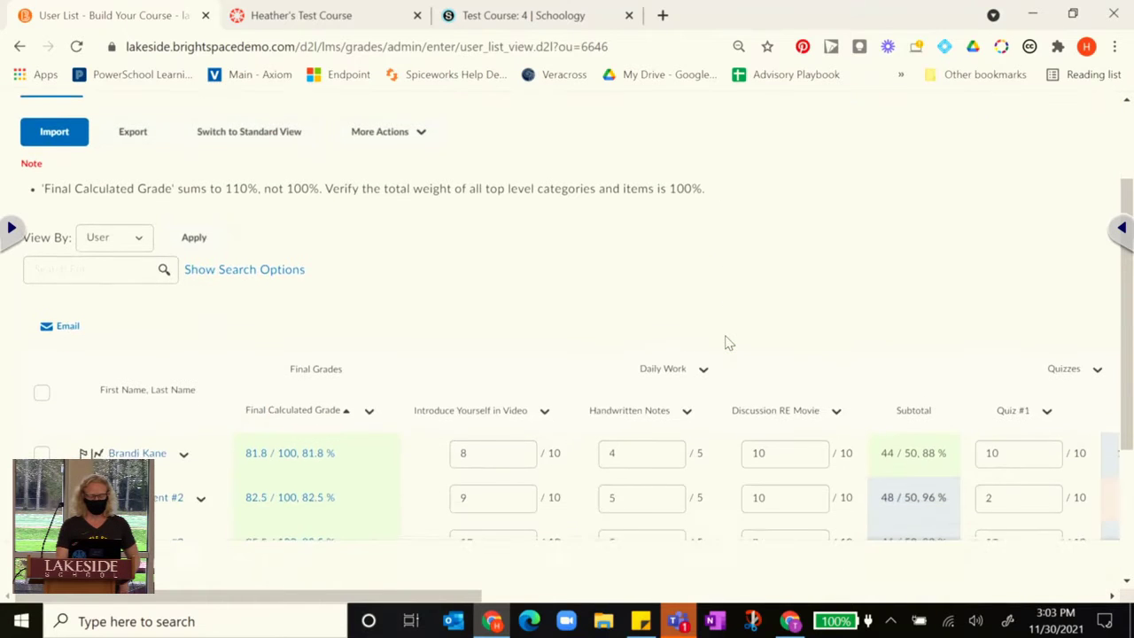
scroll(724, 343, up, 1)
scroll(724, 343, down, 1)
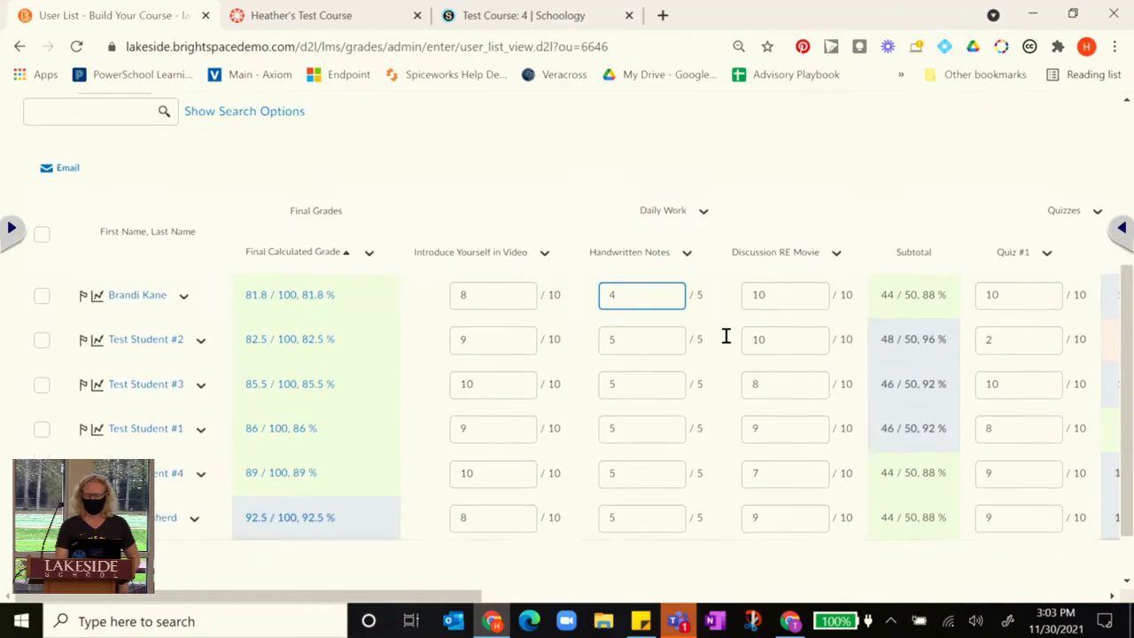
scroll(725, 343, up, 3)
scroll(725, 343, up, 1)
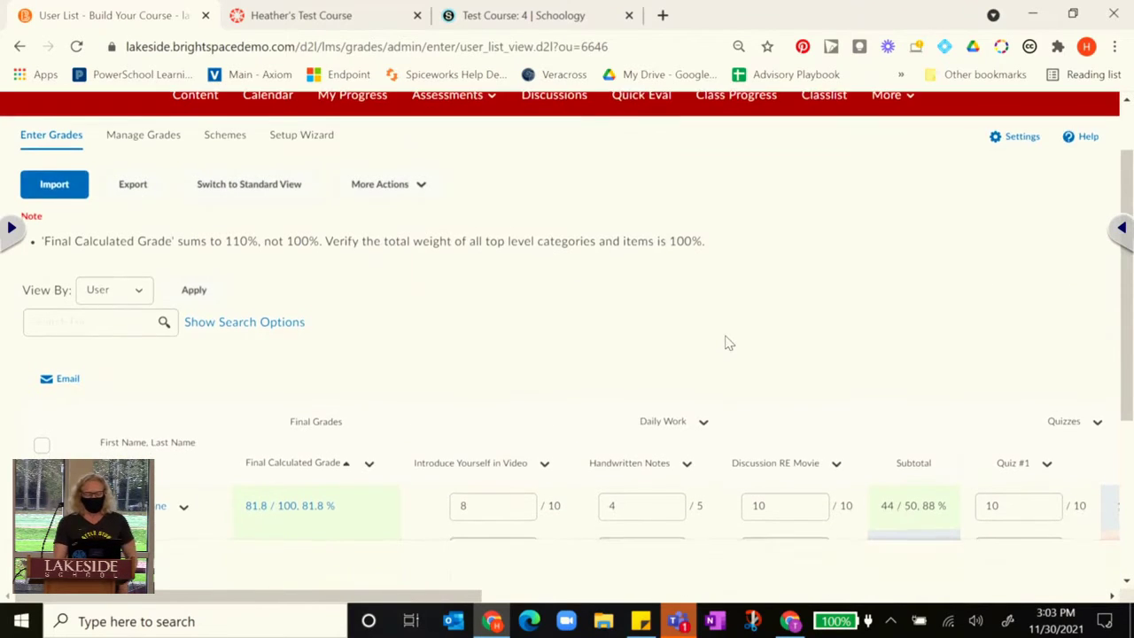
scroll(724, 342, down, 3)
scroll(725, 335, up, 3)
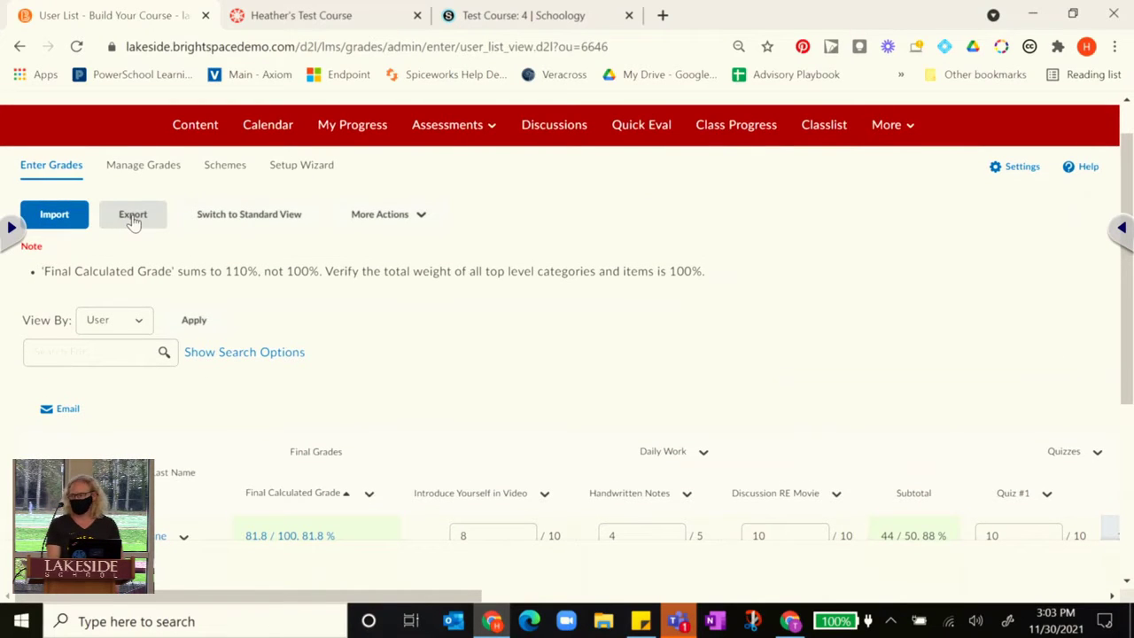
scroll(362, 309, down, 1)
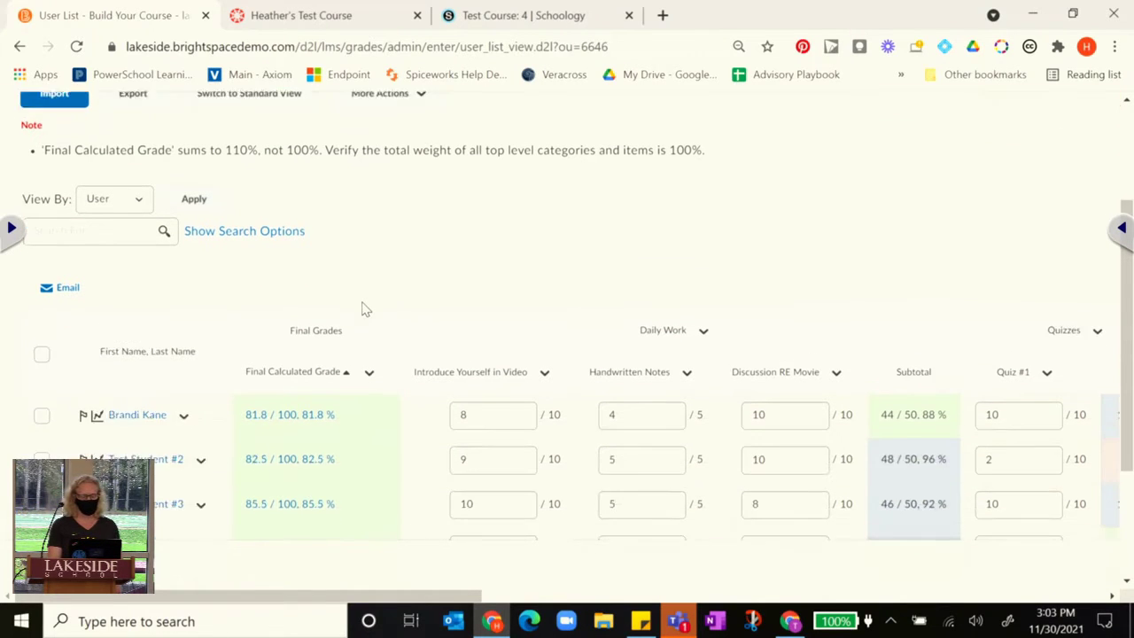
scroll(362, 309, up, 1)
scroll(362, 308, down, 5)
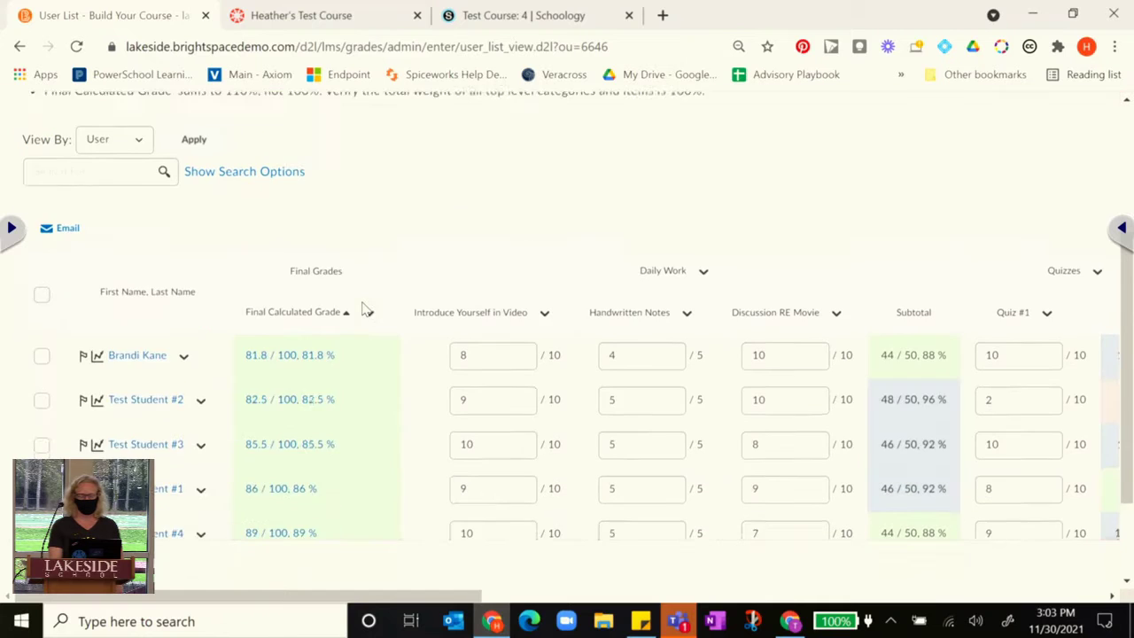
- Enter the grades 5, 5, 4 and 2 for the first four students in the Untitled column
scroll(362, 309, right, 2)
scroll(361, 308, right, 10)
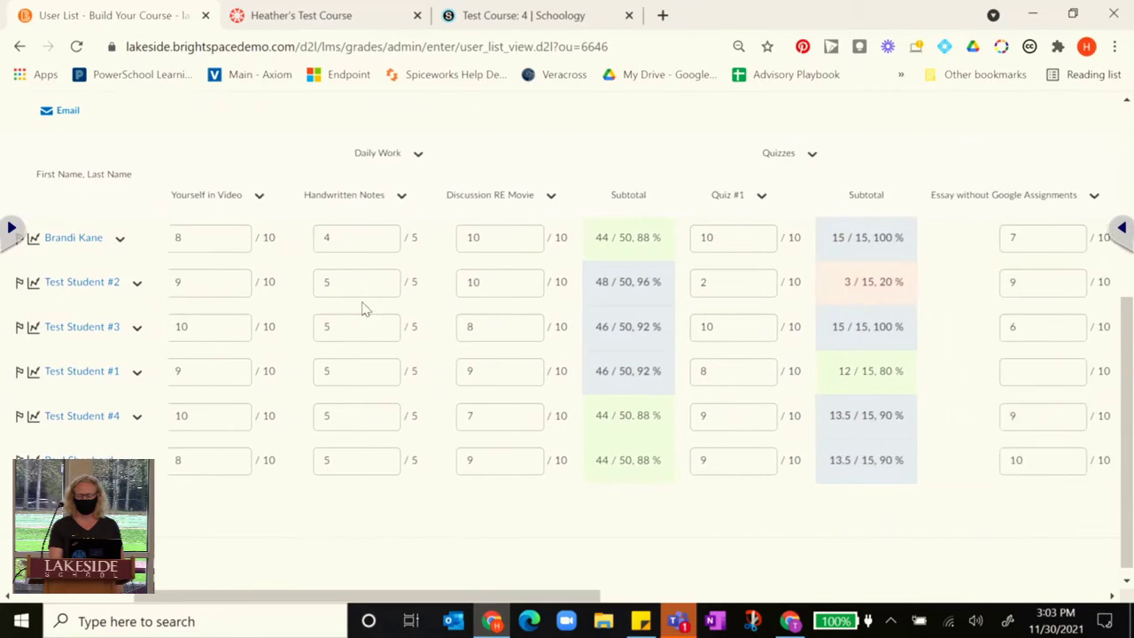
scroll(361, 308, right, 5)
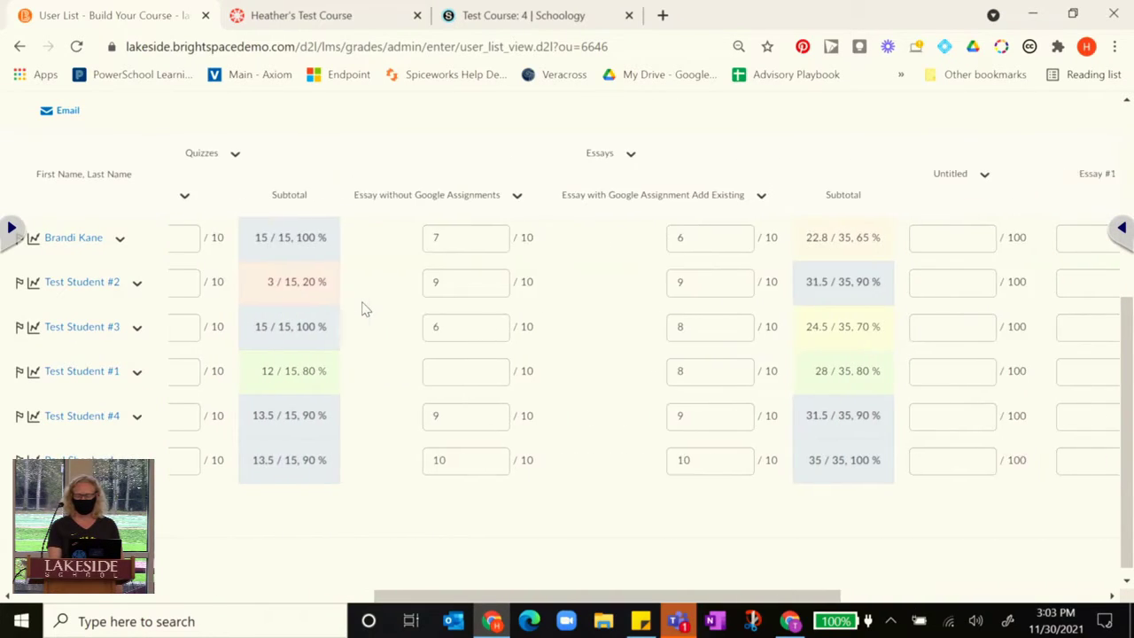
click(804, 237)
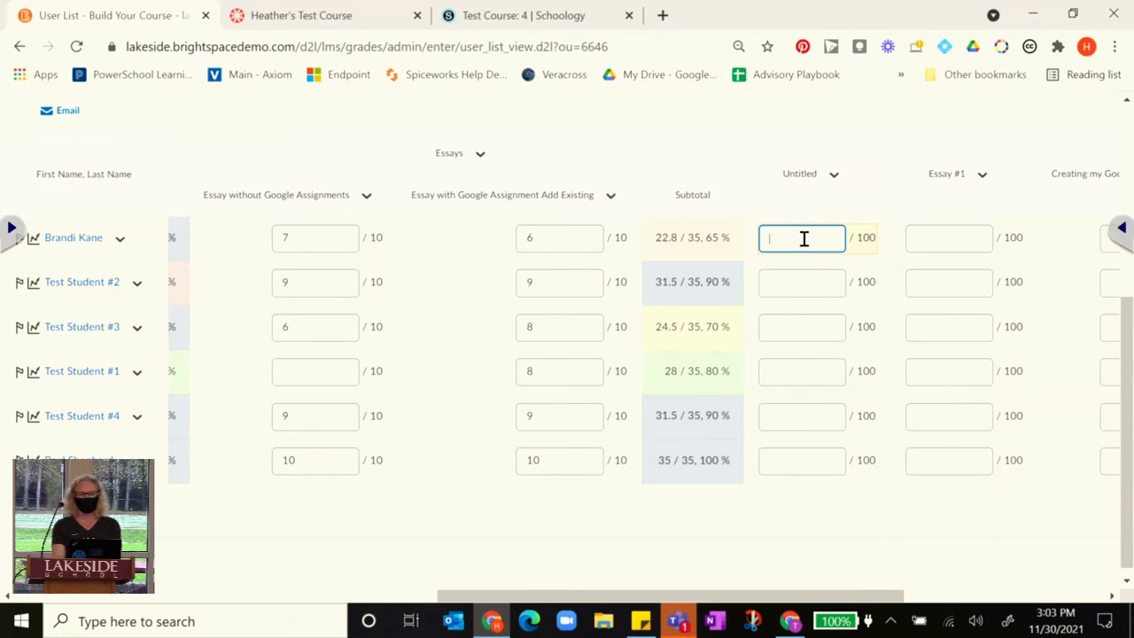
text(5)
key(Down)
text(5)
key(Down)
text(4)
key(Down)
text(2)
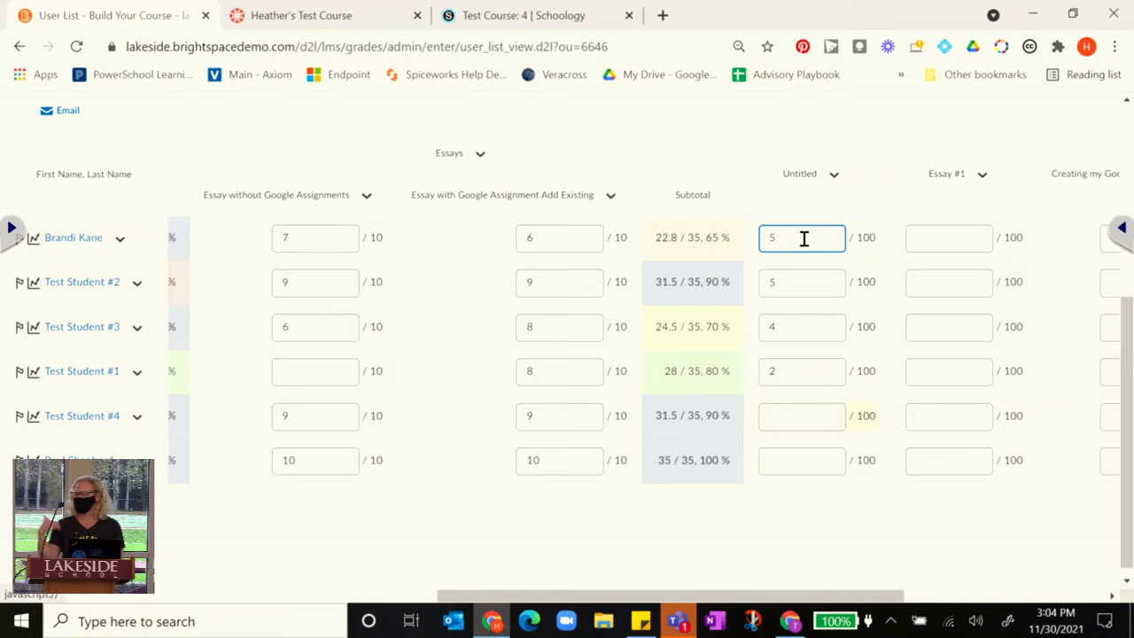
click(788, 314)
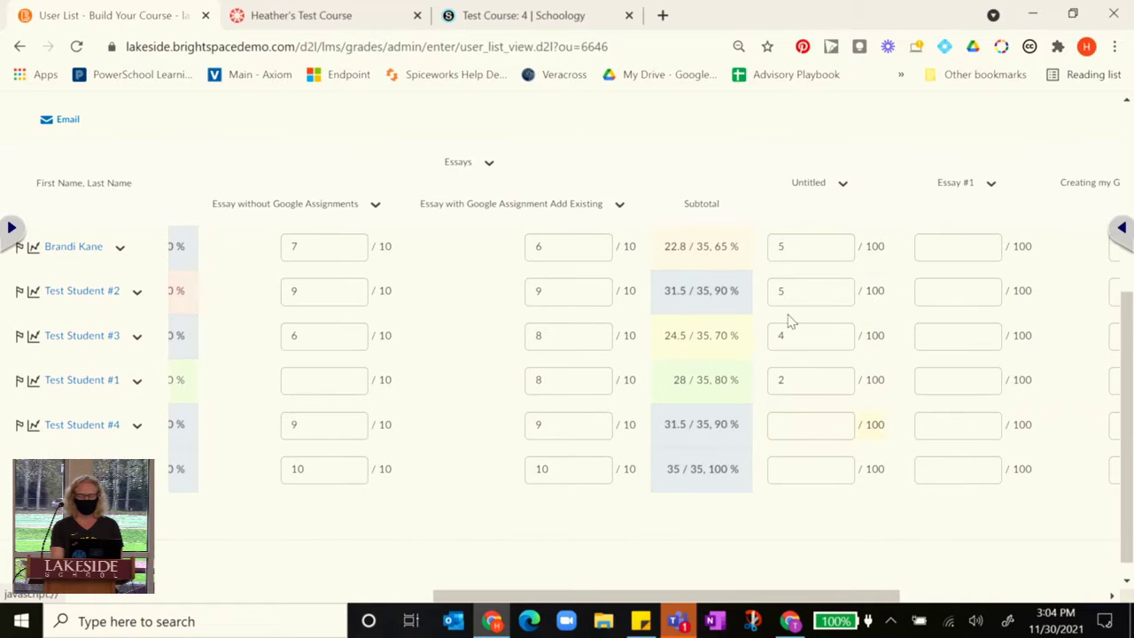
- Open the Untitled item's own grade entry page without saving the changed grades, and look over its student list
click(845, 188)
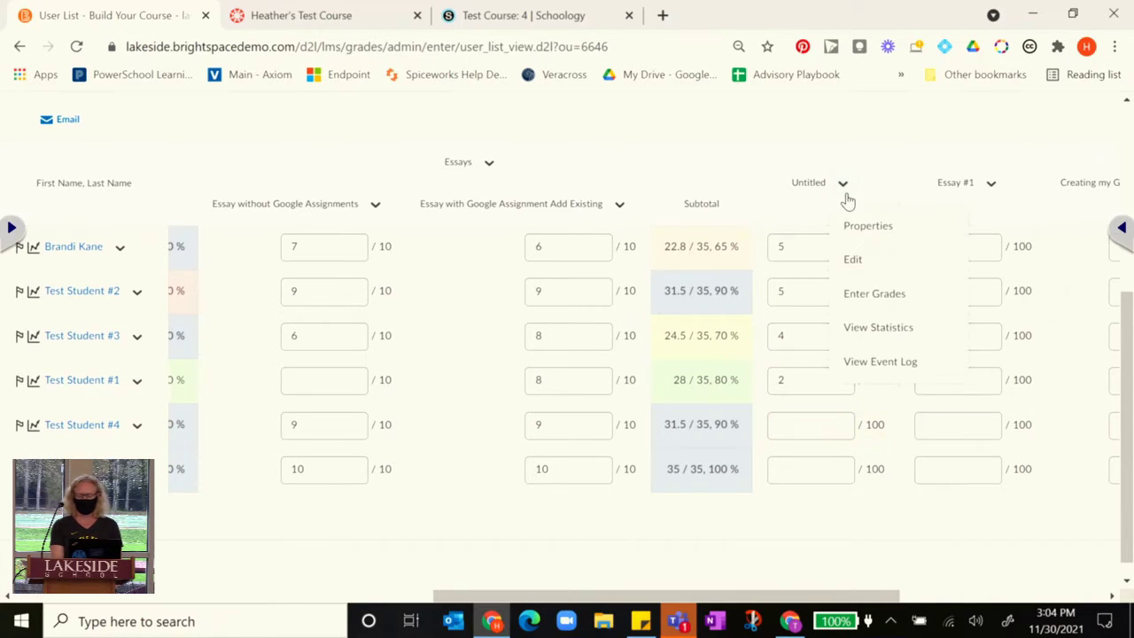
click(879, 295)
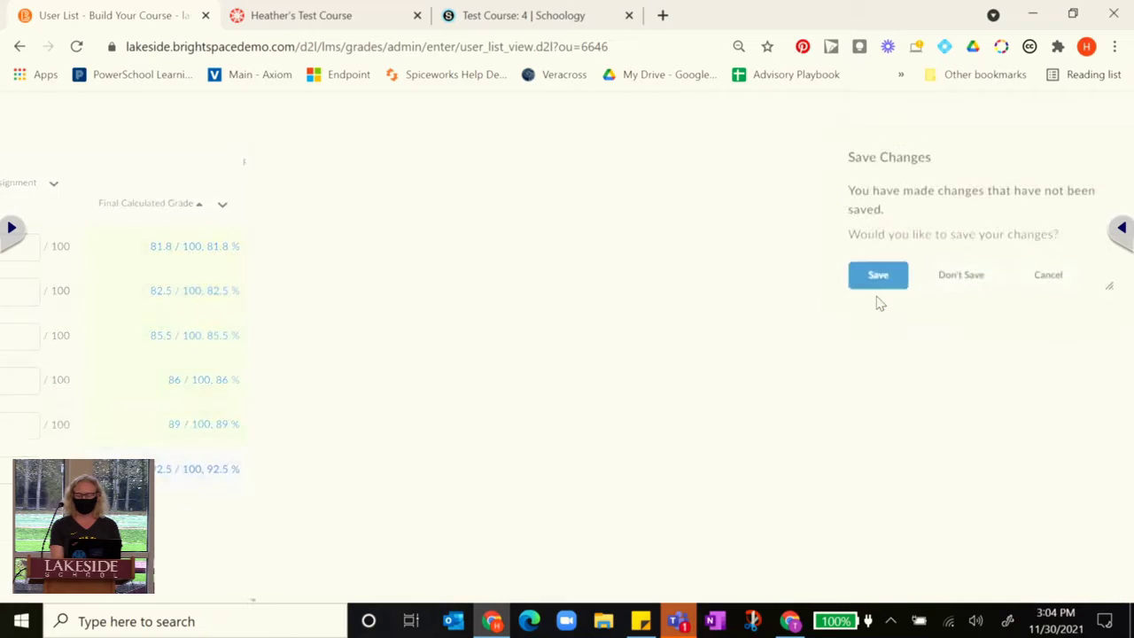
click(944, 294)
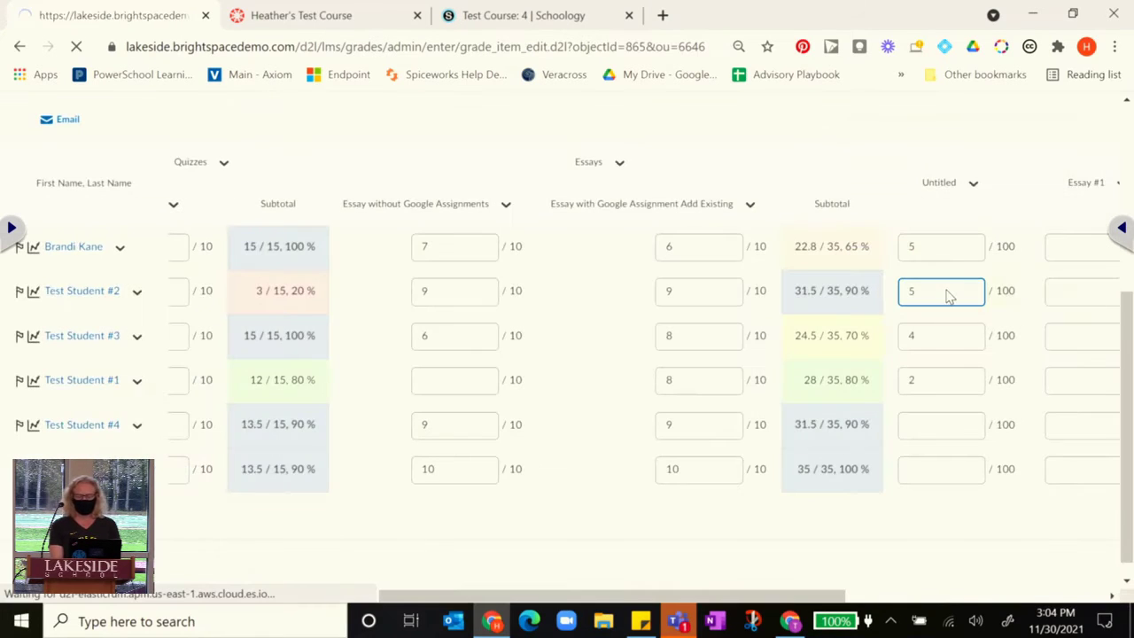
scroll(894, 310, down, 3)
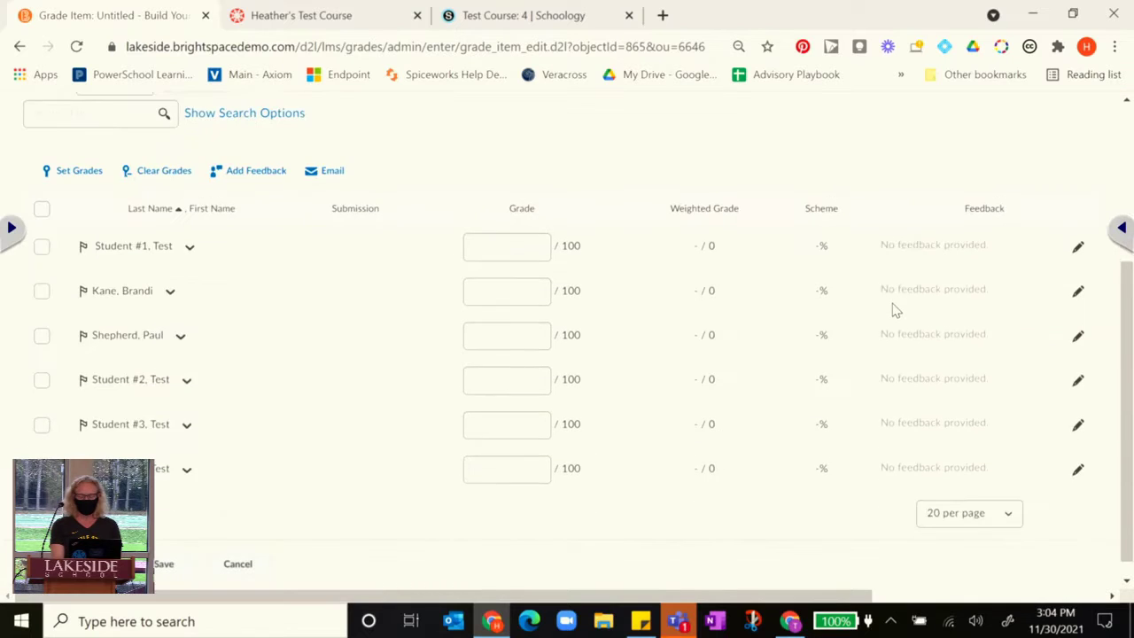
scroll(882, 314, up, 2)
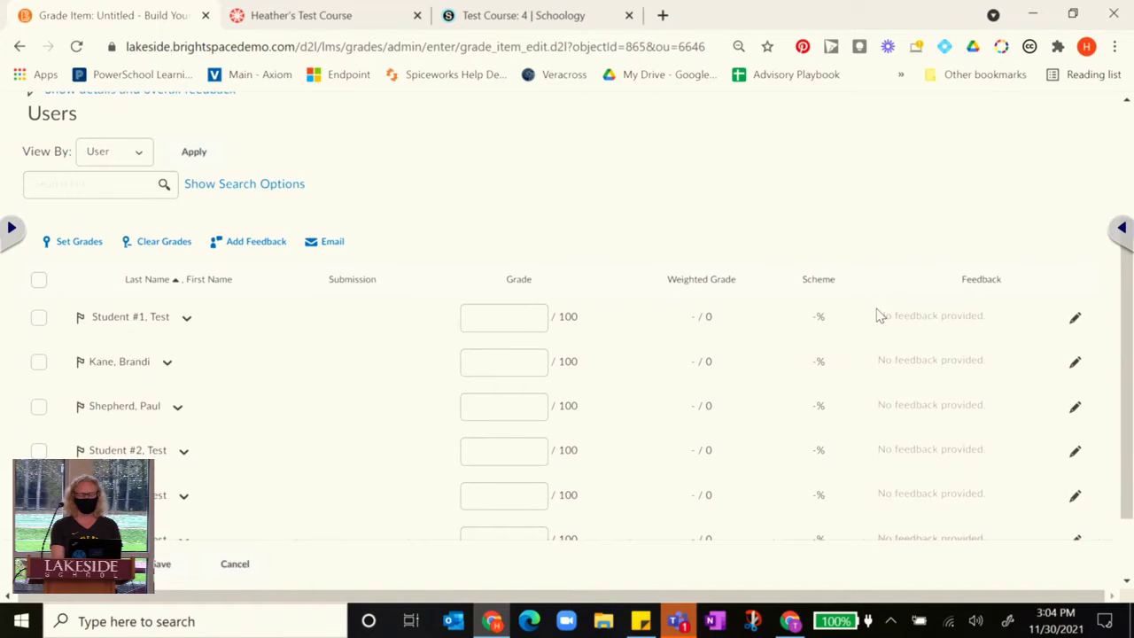
scroll(877, 314, down, 1)
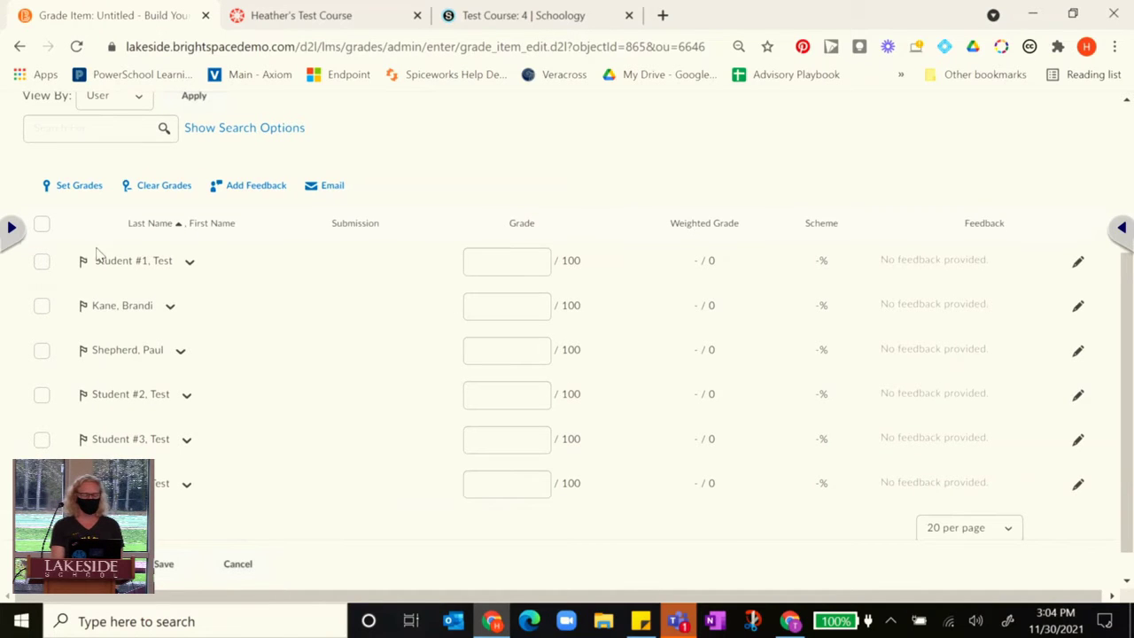
scroll(98, 253, down, 1)
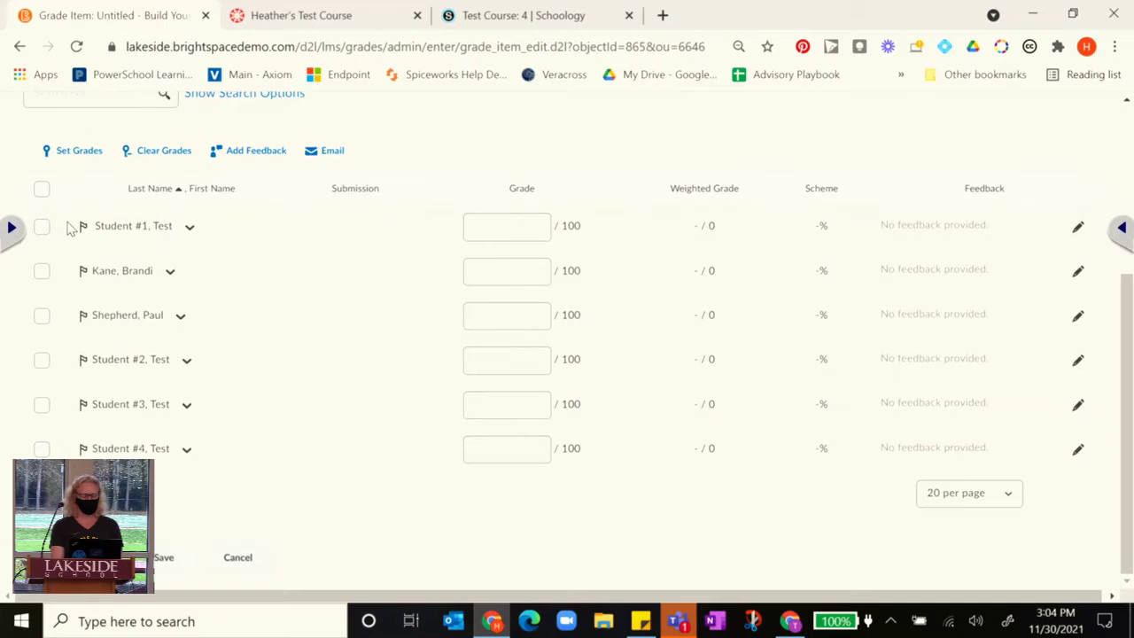
- Select Test Student #1 and set the selected student's grade for the Untitled item to 90
click(72, 228)
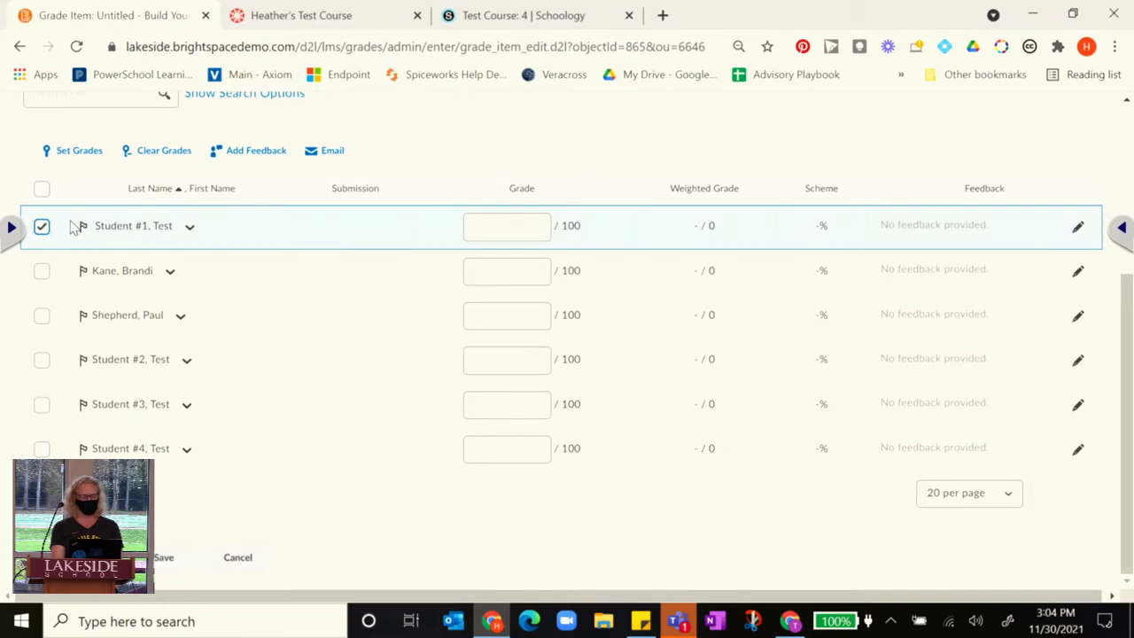
scroll(187, 278, up, 3)
scroll(186, 276, down, 2)
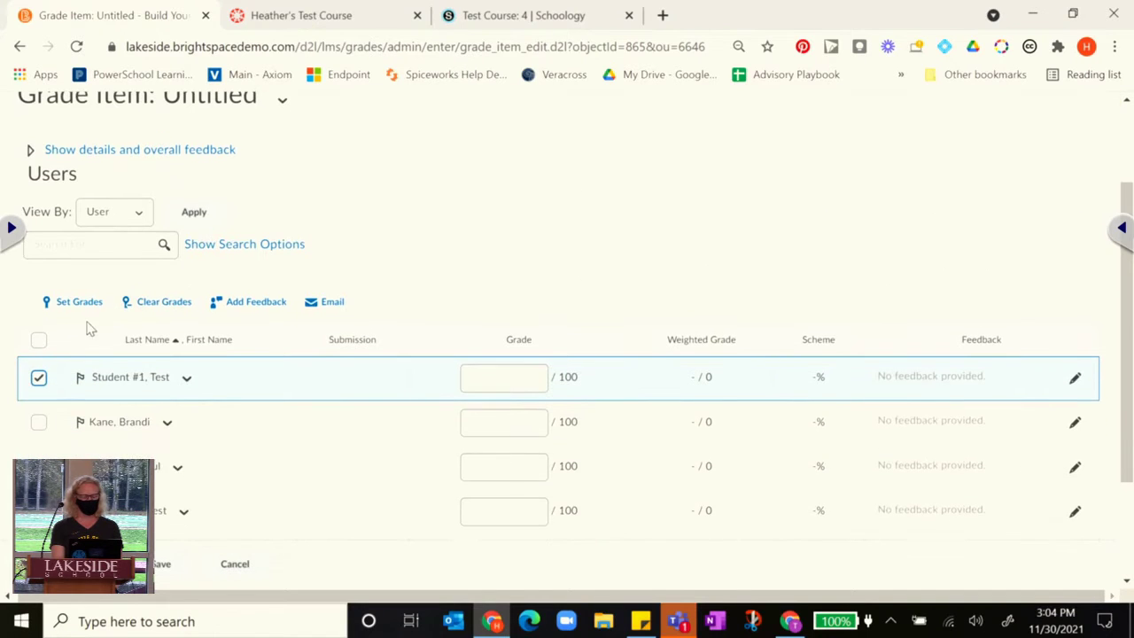
click(79, 302)
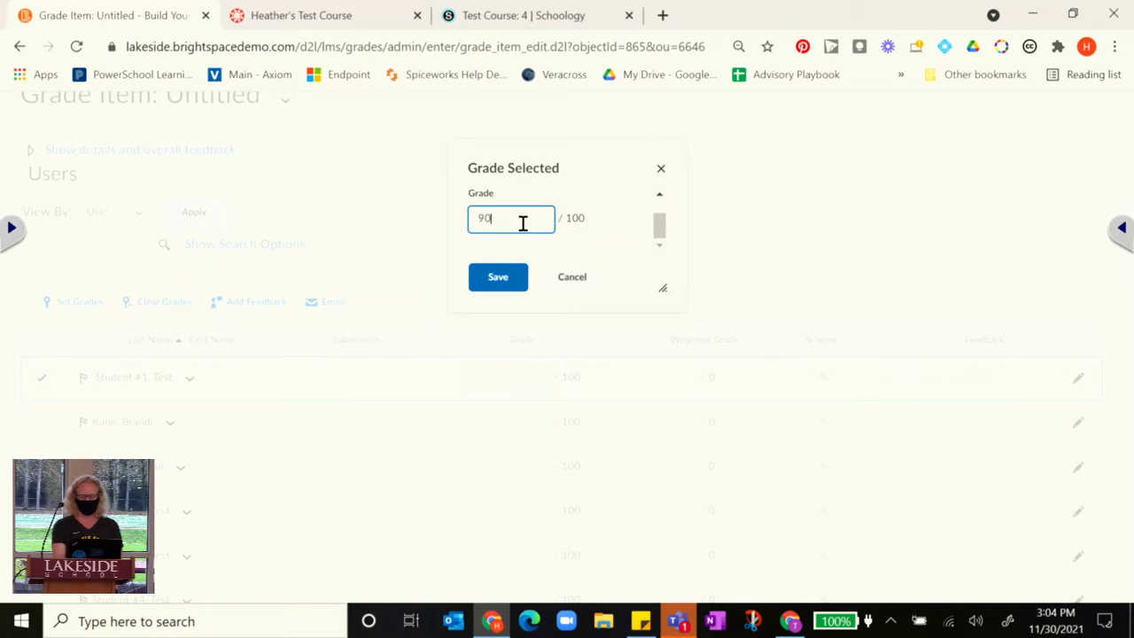
click(507, 285)
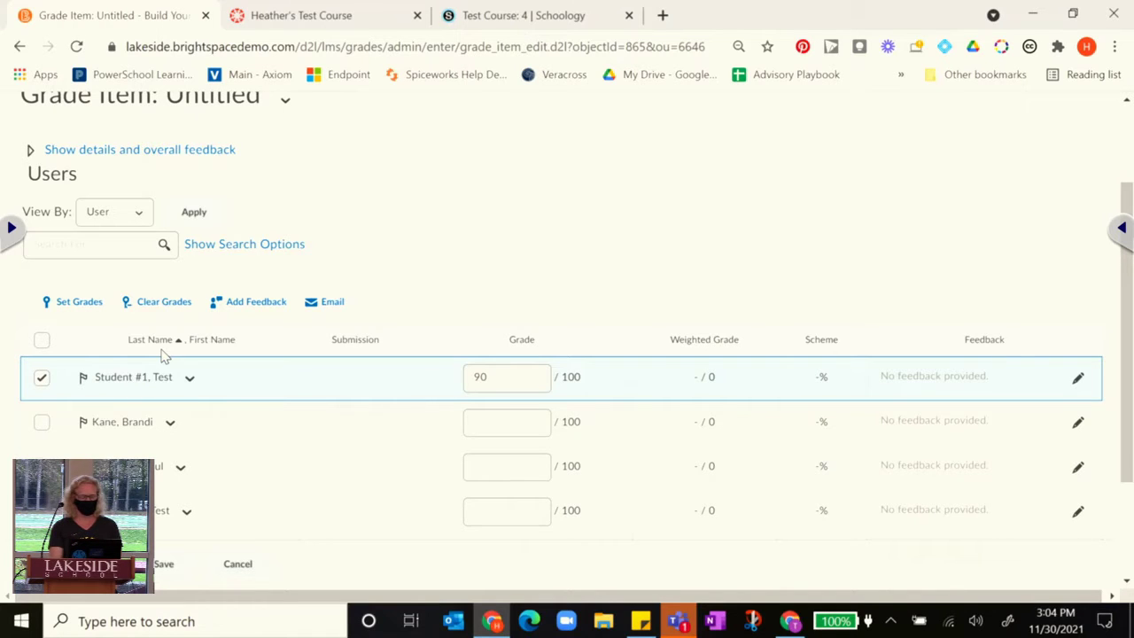
- Cancel grading the Untitled item and return to the gradebook without saving the changes
scroll(162, 355, down, 2)
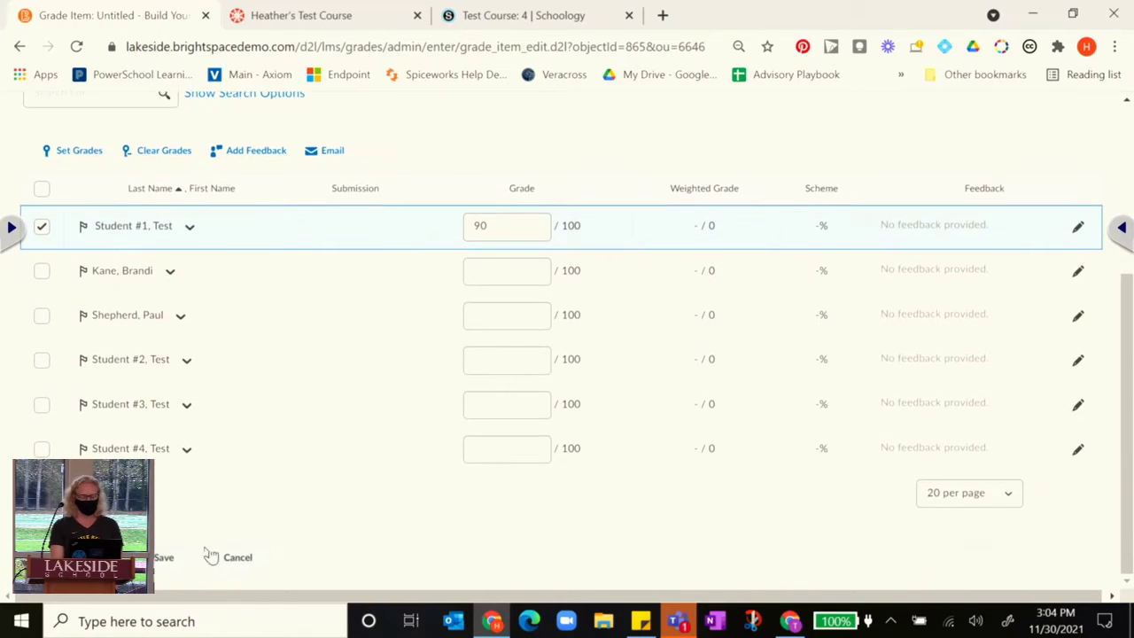
click(234, 558)
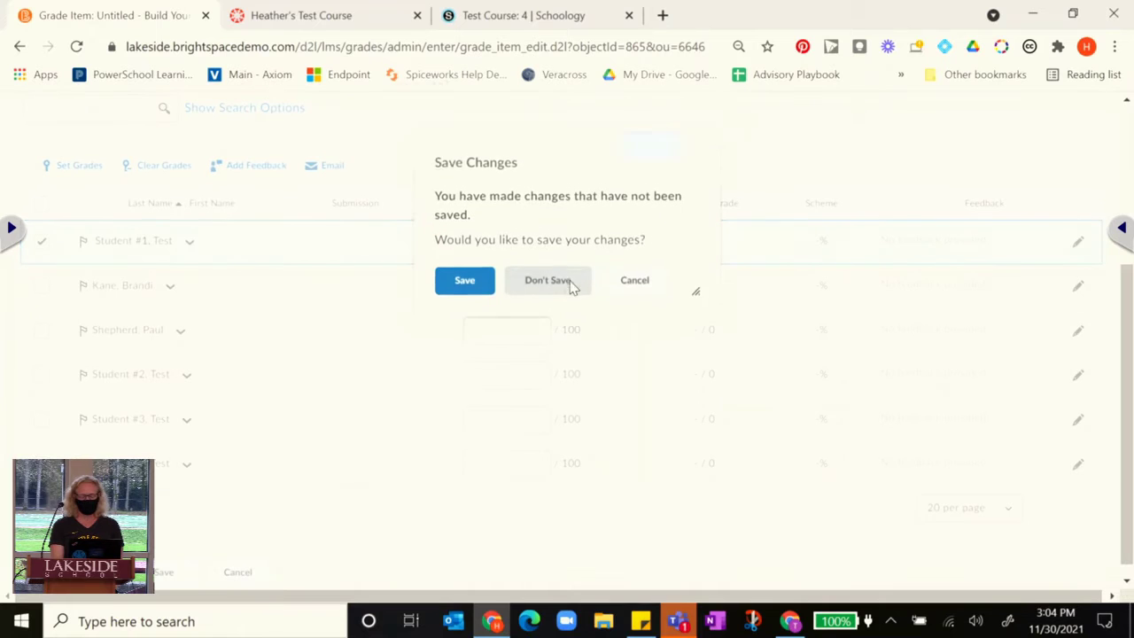
click(571, 283)
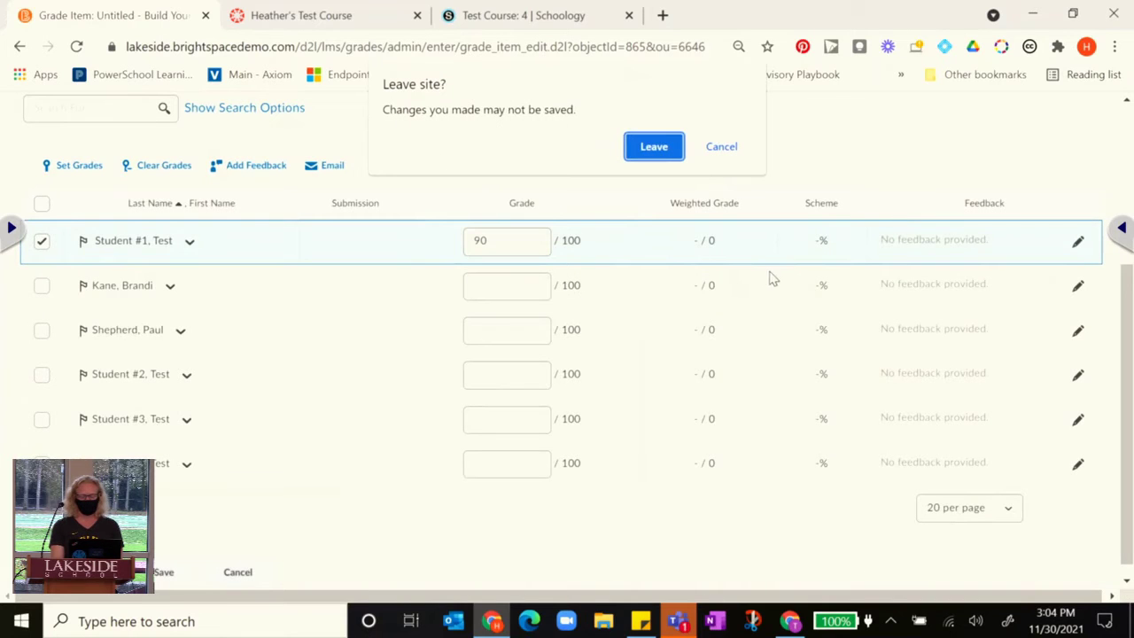
click(654, 147)
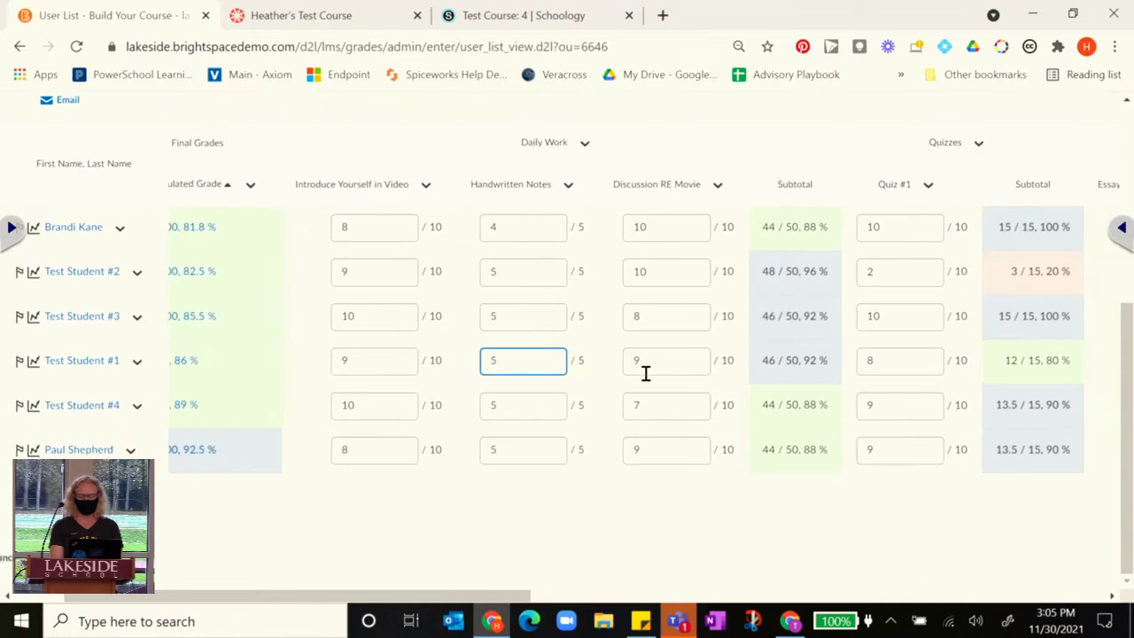
- Examine the grade columns across the gradebook, from Final Grades through Daily Work and Quizzes to Essays
key(Tab)
key(Tab)
key(Tab)
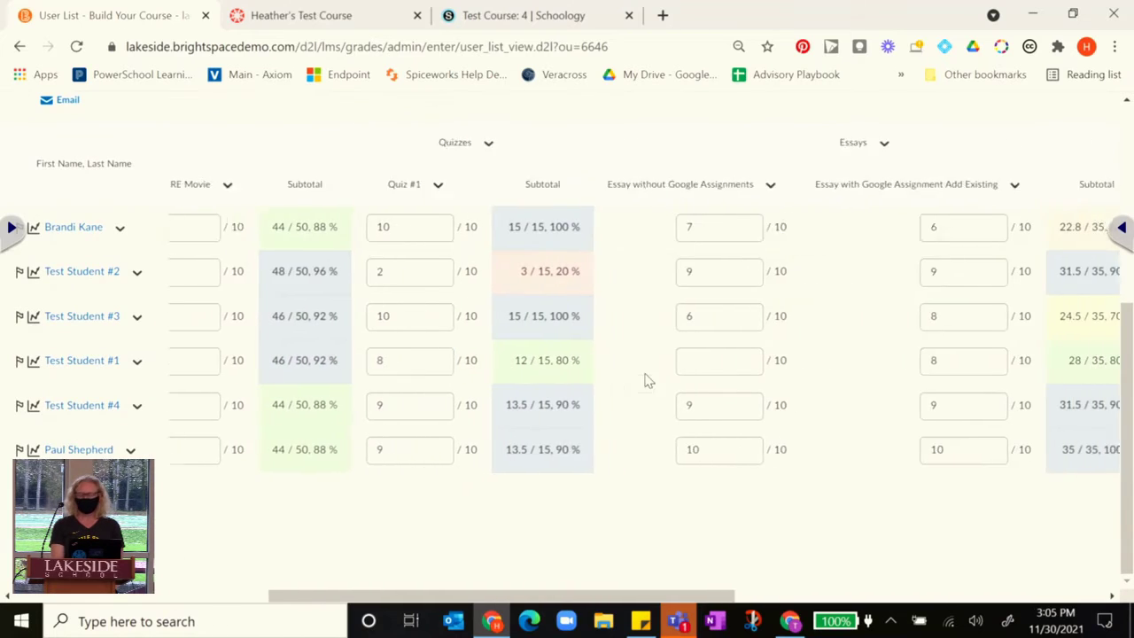
key(shift+Tab)
key(shift+Tab)
key(shift+Tab)
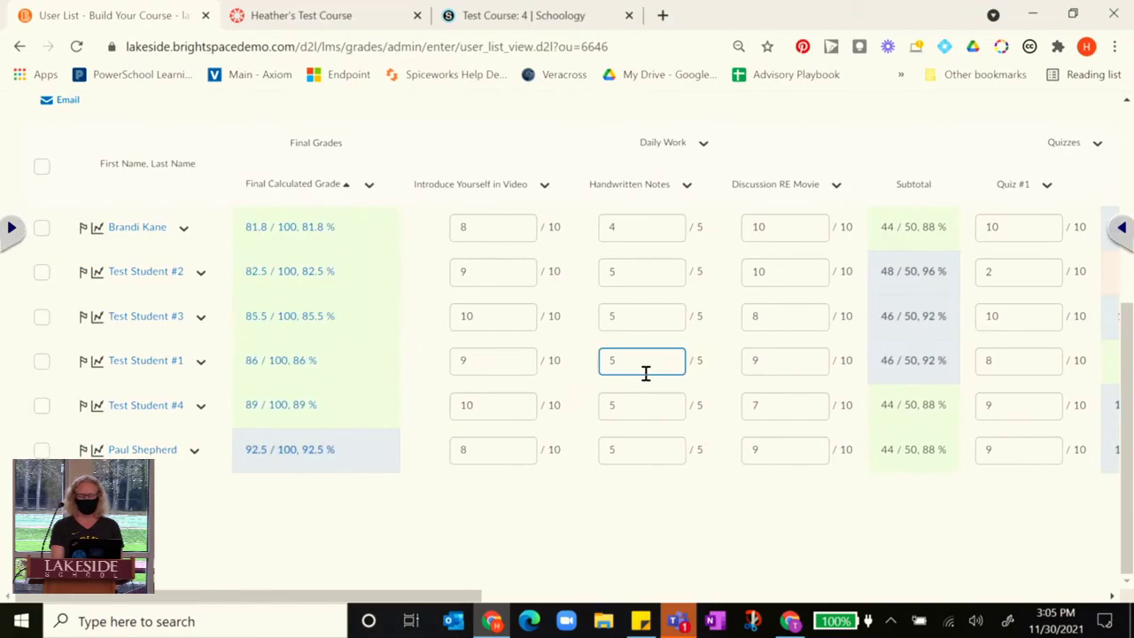
key(Tab)
key(Tab)
key(Tab)
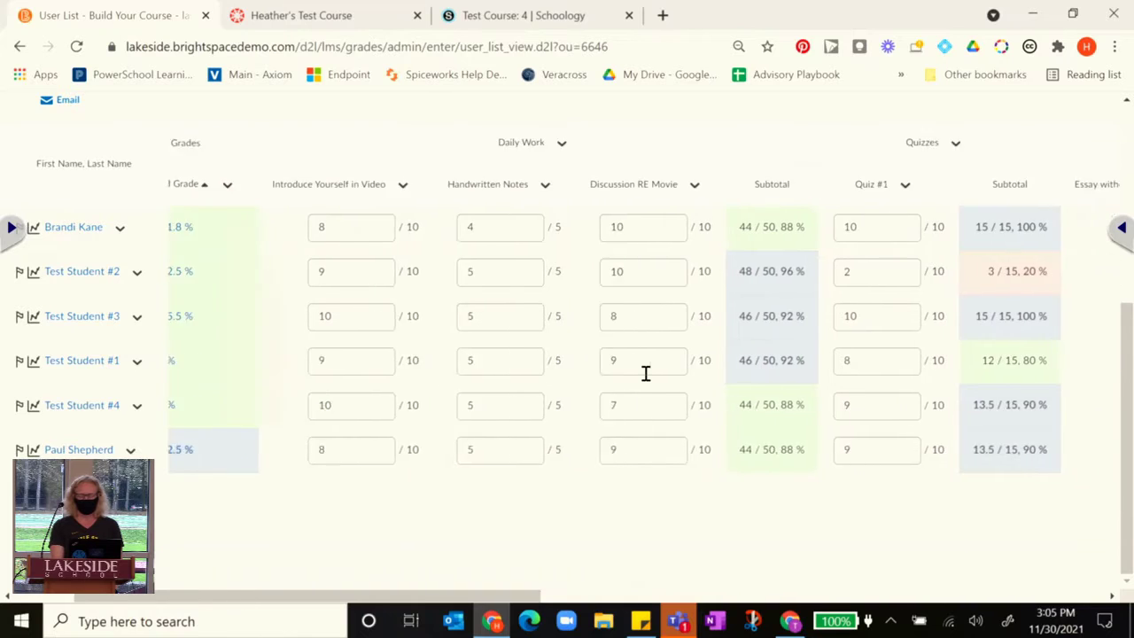
key(shift+Tab)
key(shift+Tab)
key(shift+Tab)
- Switch the gradebook to Standard View and look over the submission markers through to the essay columns
scroll(646, 375, up, 5)
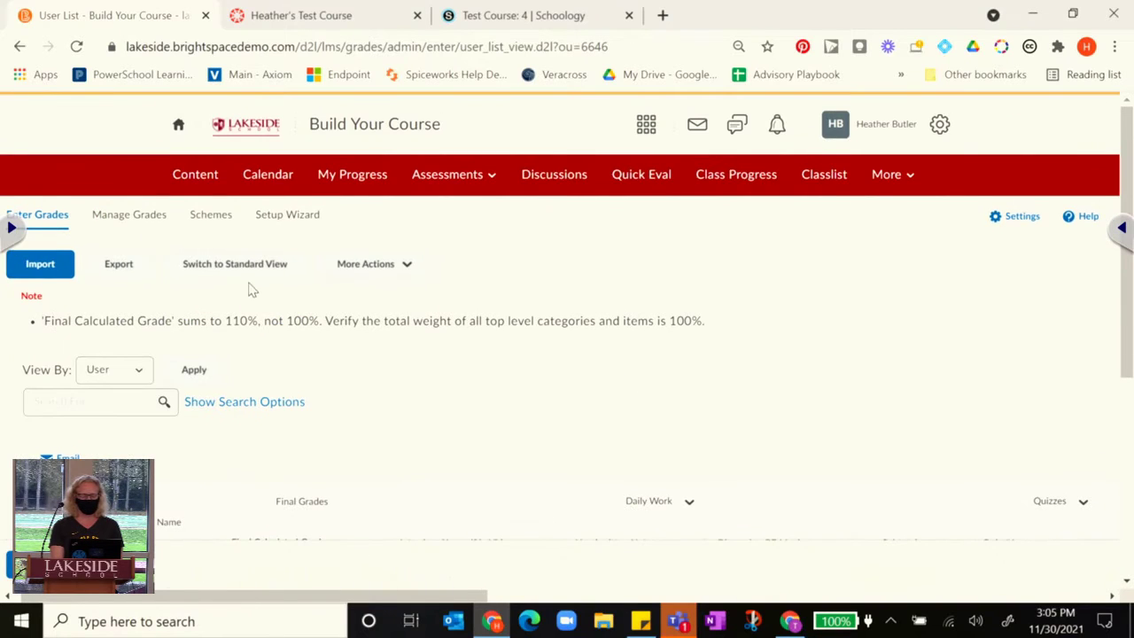
click(251, 269)
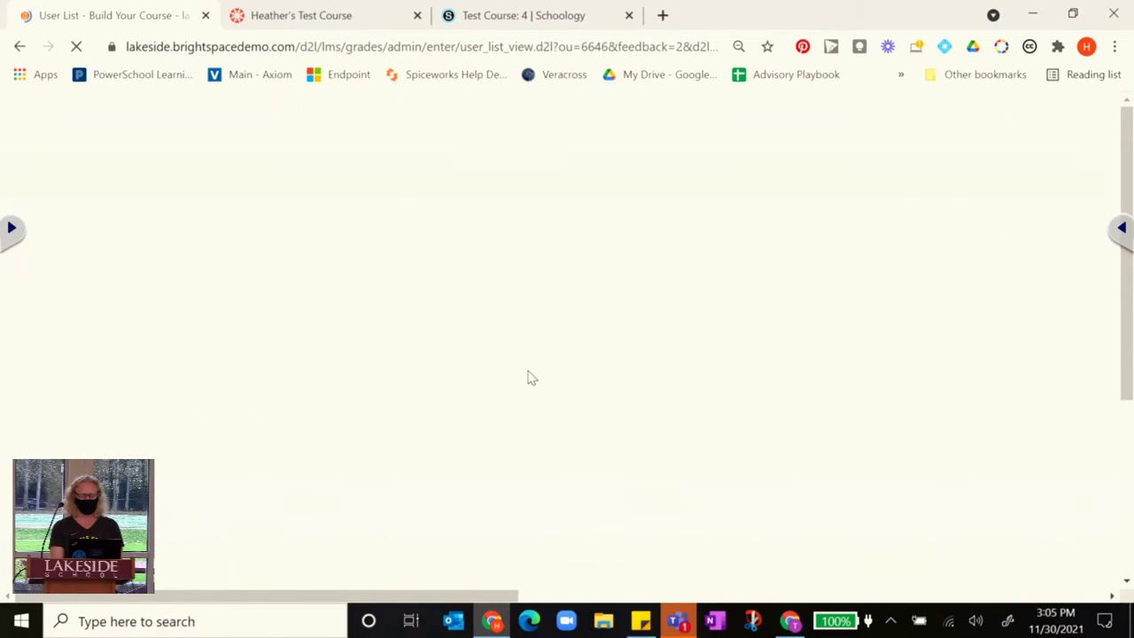
scroll(528, 377, down, 3)
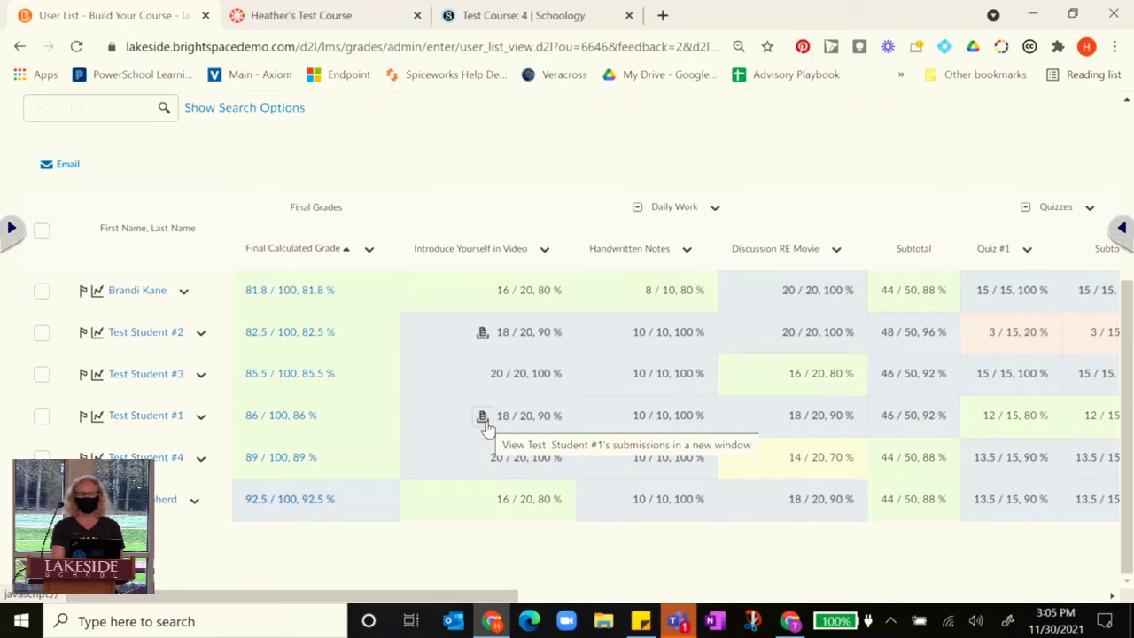
scroll(591, 417, right, 10)
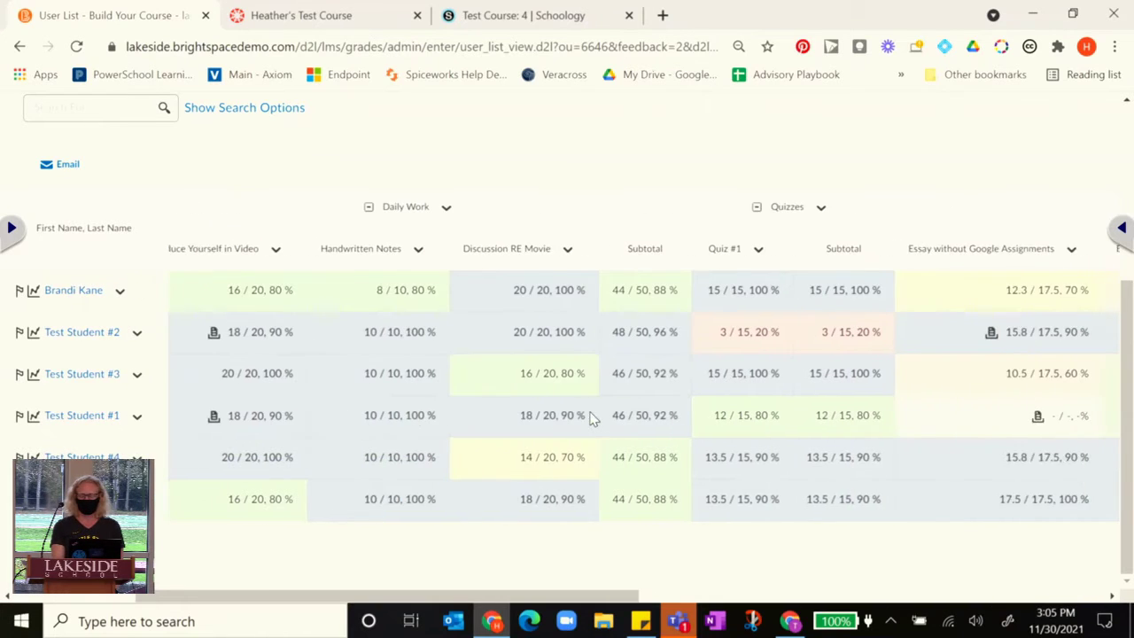
scroll(590, 417, right, 4)
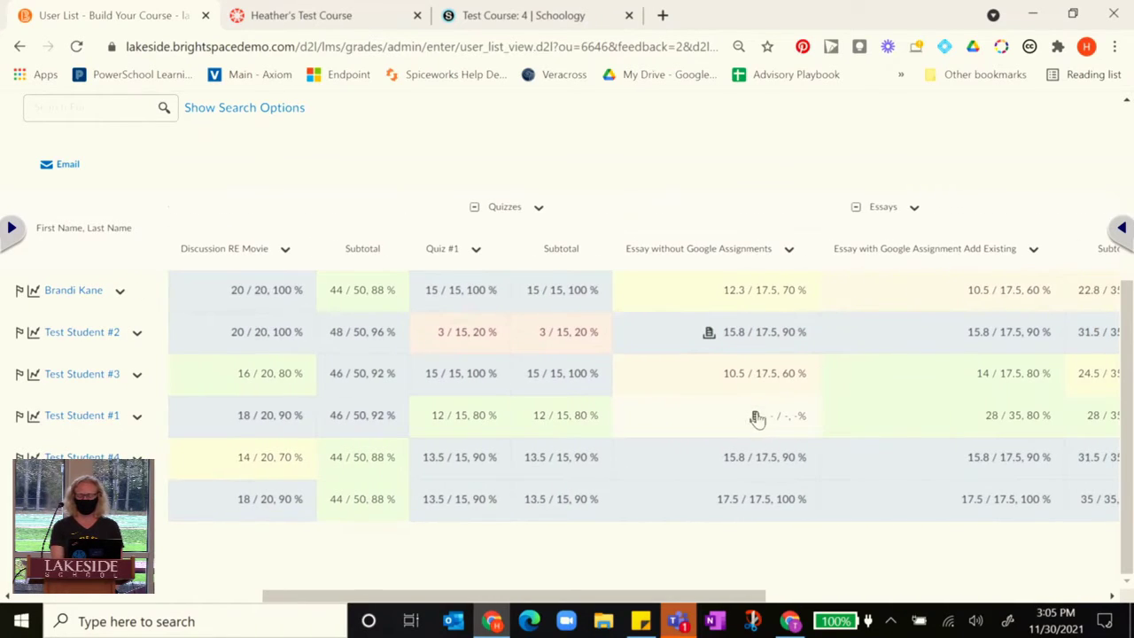
- Open the Essay without Google Assignments submissions from the gradebook and publish the evaluation for Test Student #1
click(709, 335)
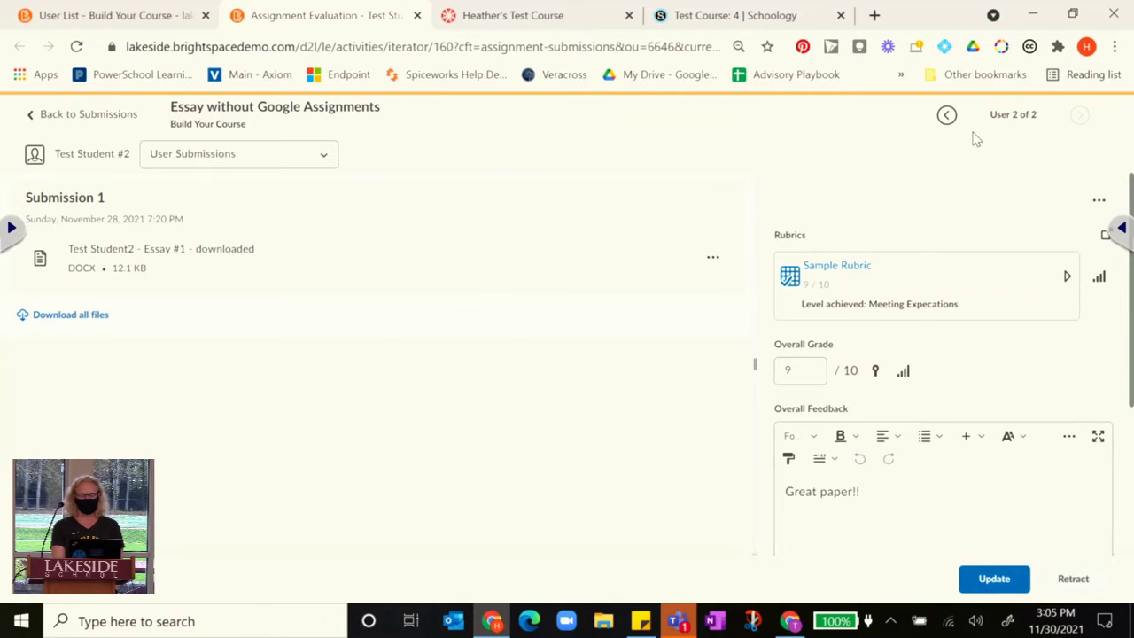
click(945, 121)
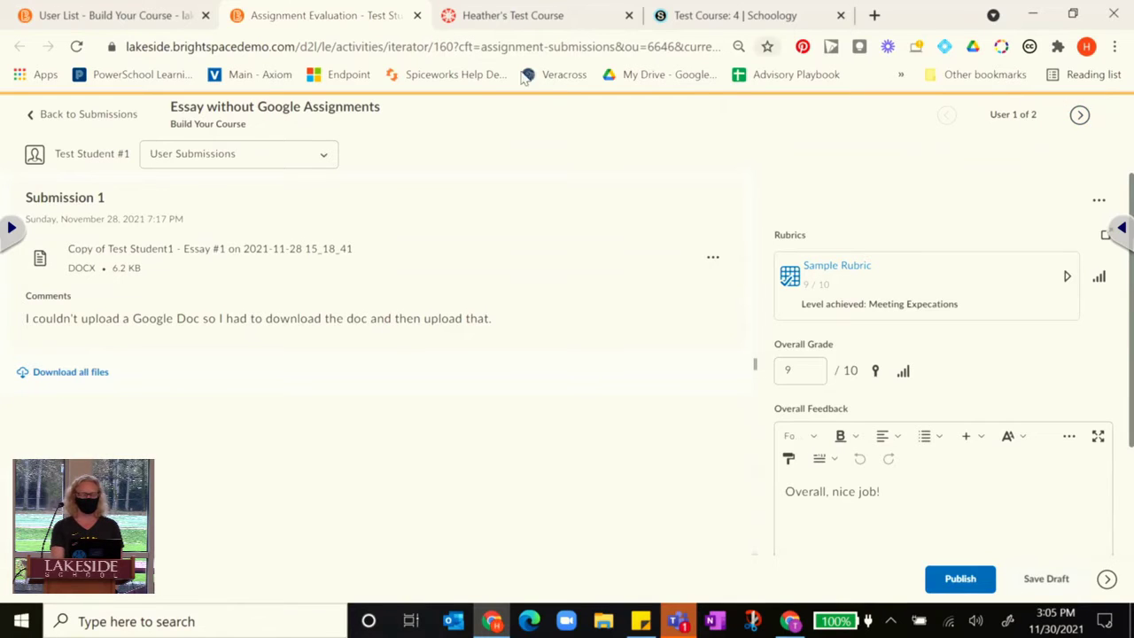
click(327, 156)
click(466, 140)
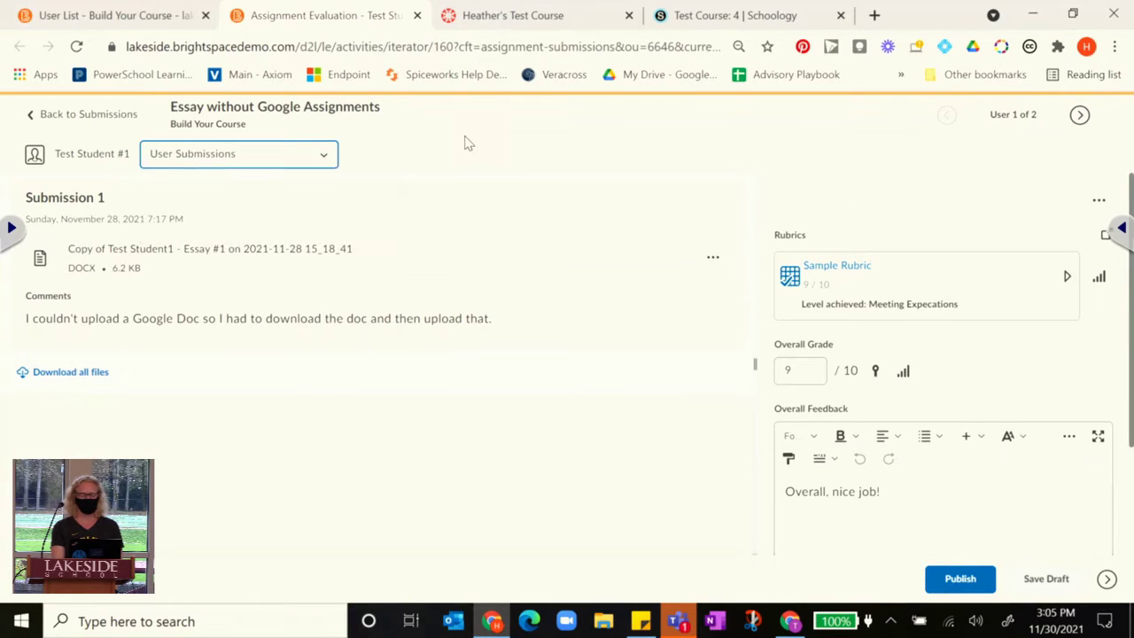
click(959, 585)
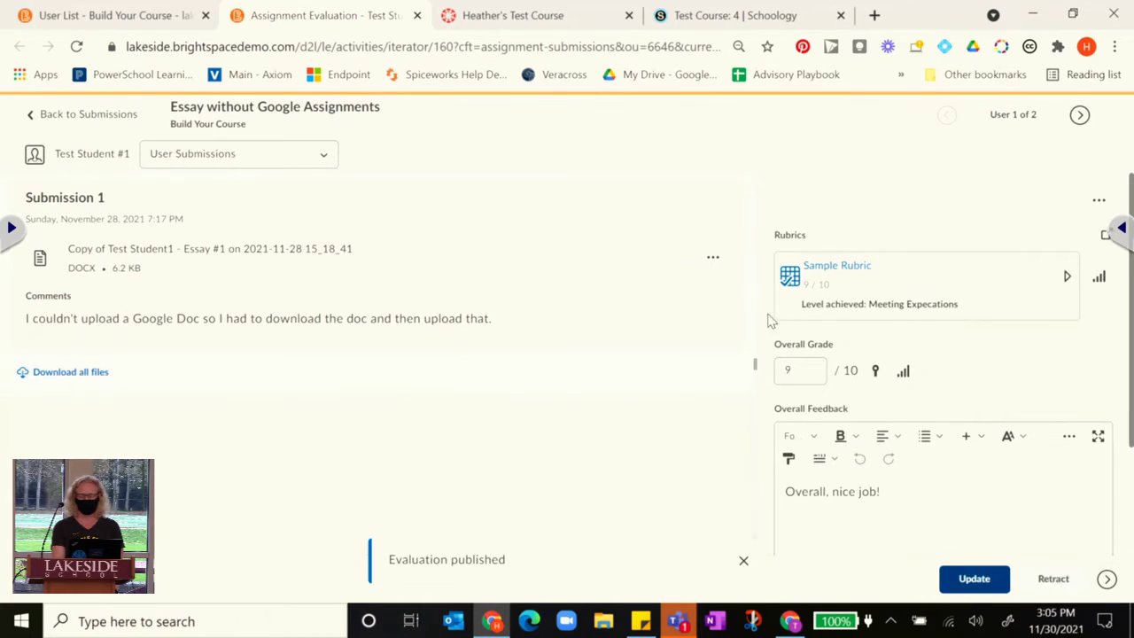
- Return to the gradebook's user list and open the Manage Grades page
click(149, 16)
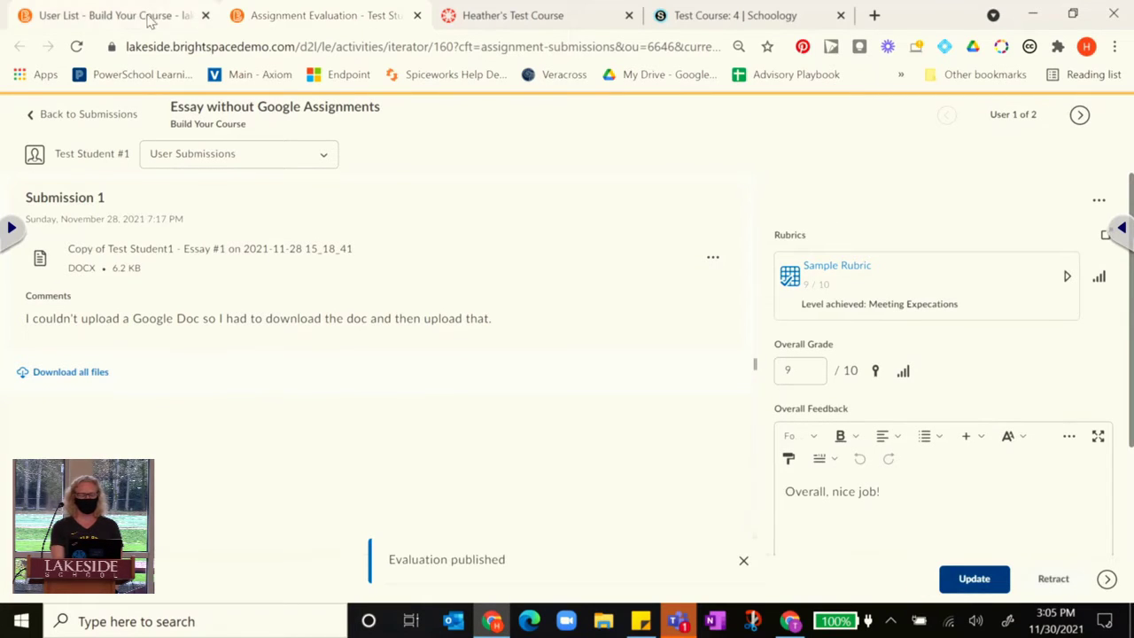
scroll(549, 319, up, 3)
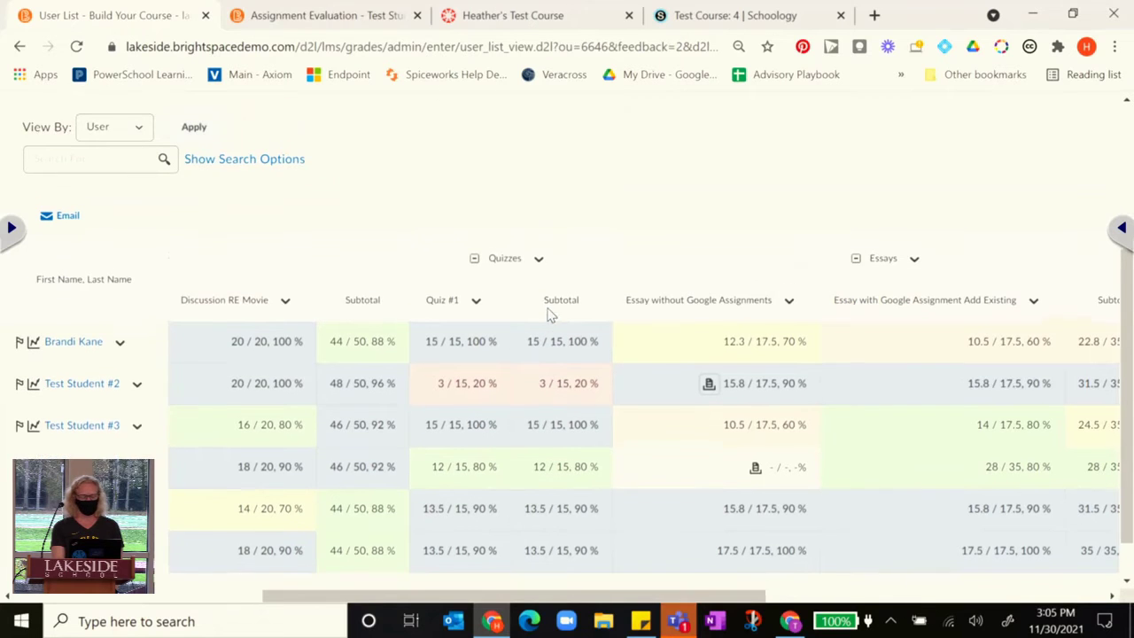
scroll(549, 315, up, 1)
scroll(540, 310, down, 1)
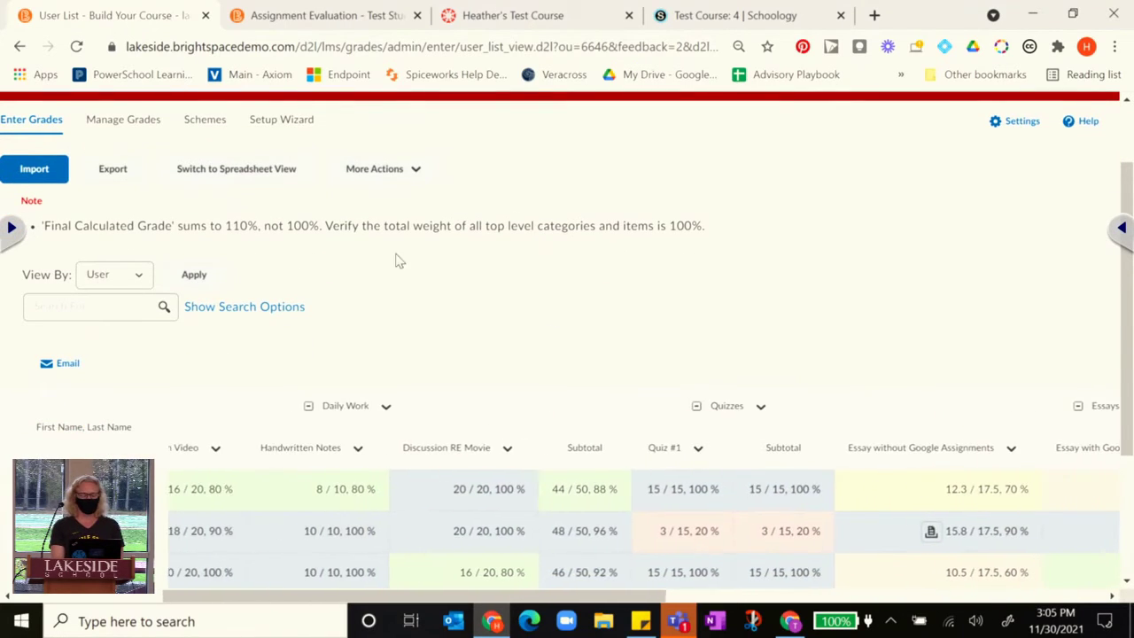
scroll(292, 246, up, 1)
click(142, 218)
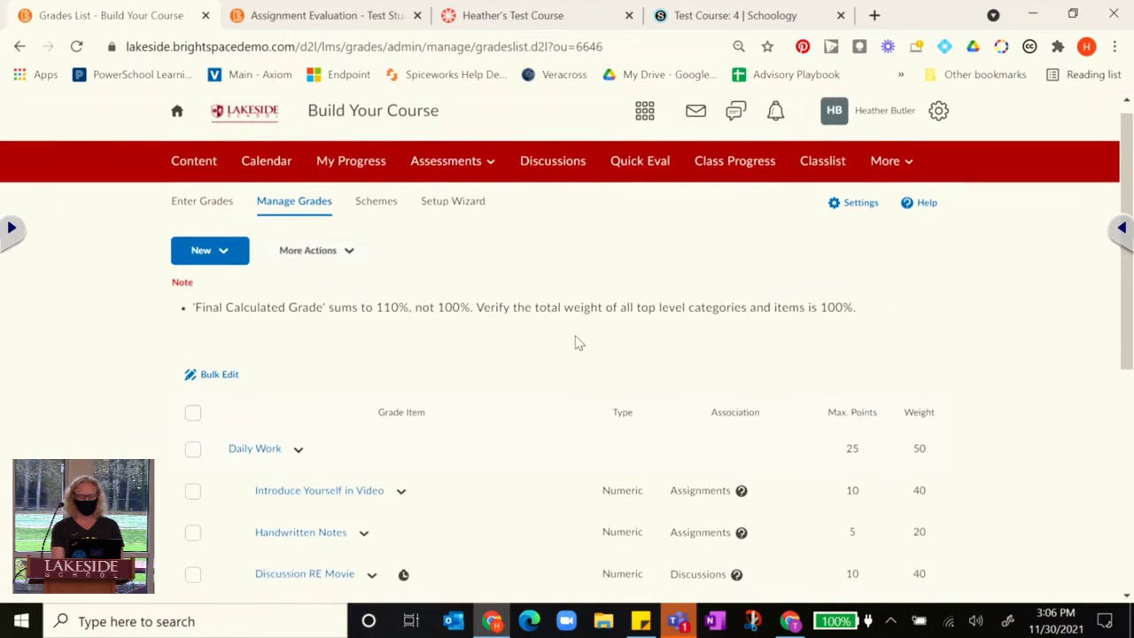
- Examine the grade items and categories with their types, associations, maximum points and weights, and look over the additional list actions
scroll(577, 343, down, 2)
scroll(577, 343, down, 2)
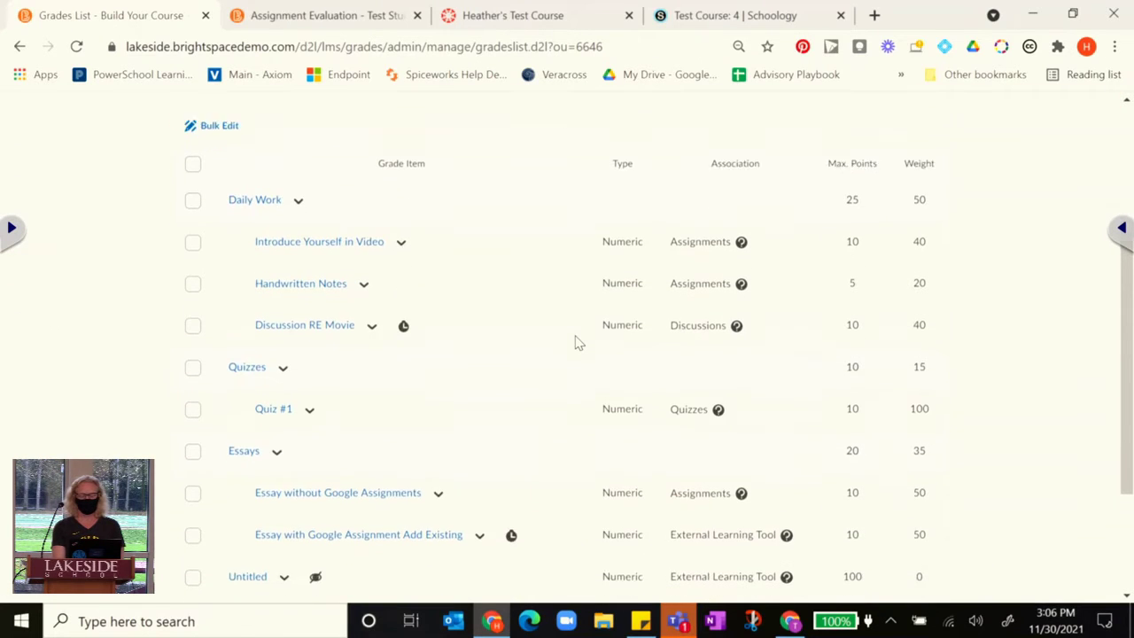
scroll(577, 343, up, 1)
scroll(577, 343, up, 1)
scroll(577, 343, down, 2)
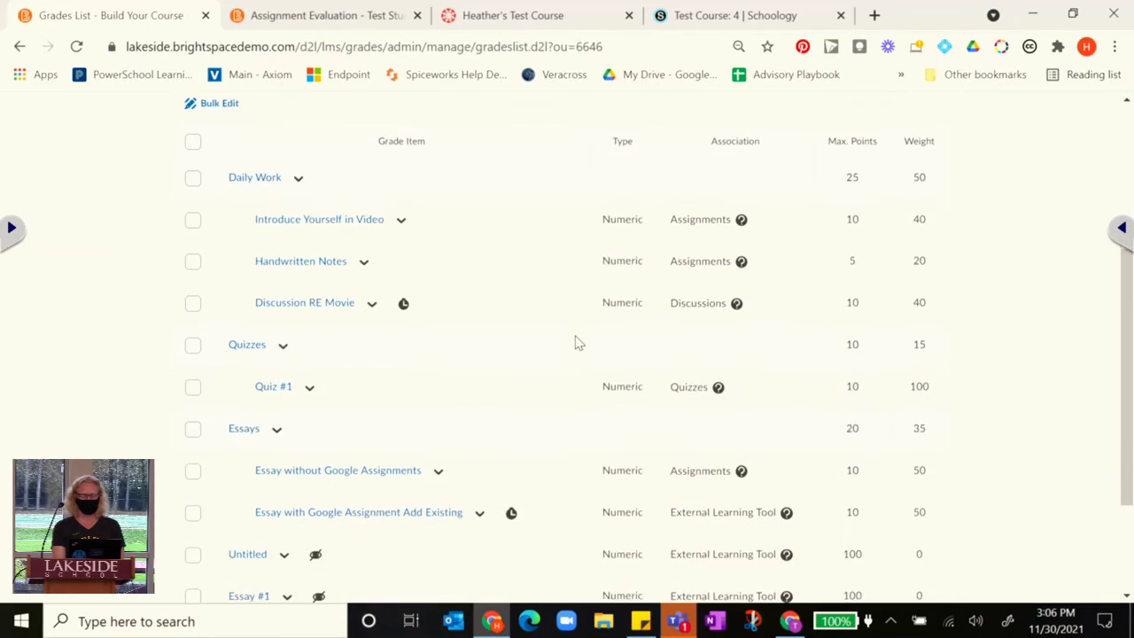
scroll(447, 183, up, 2)
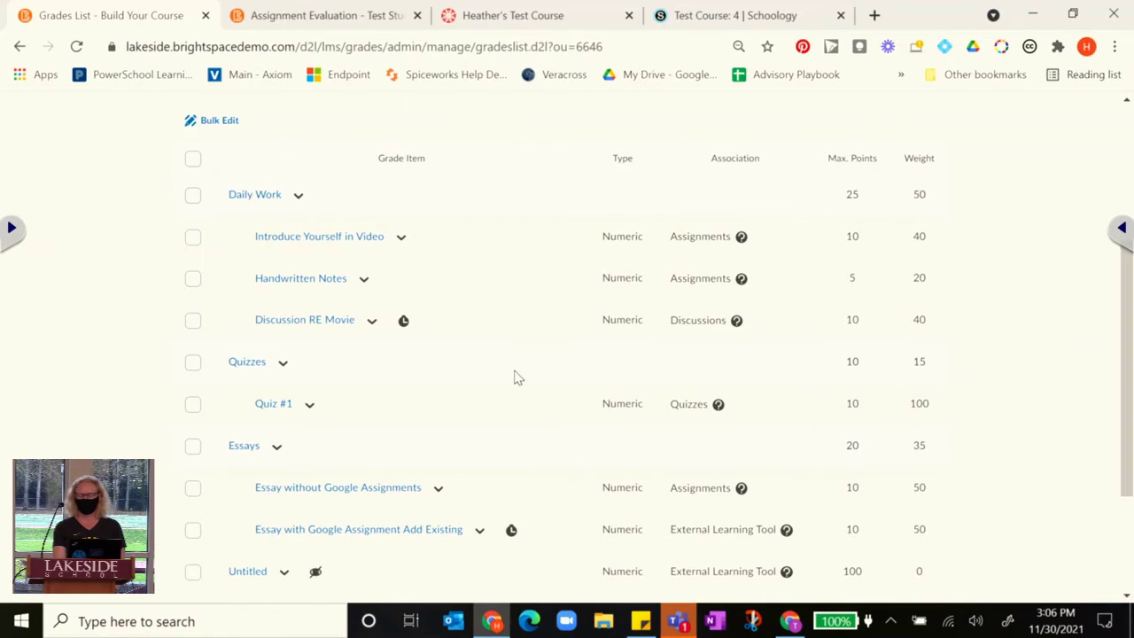
scroll(518, 378, up, 1)
scroll(518, 378, up, 3)
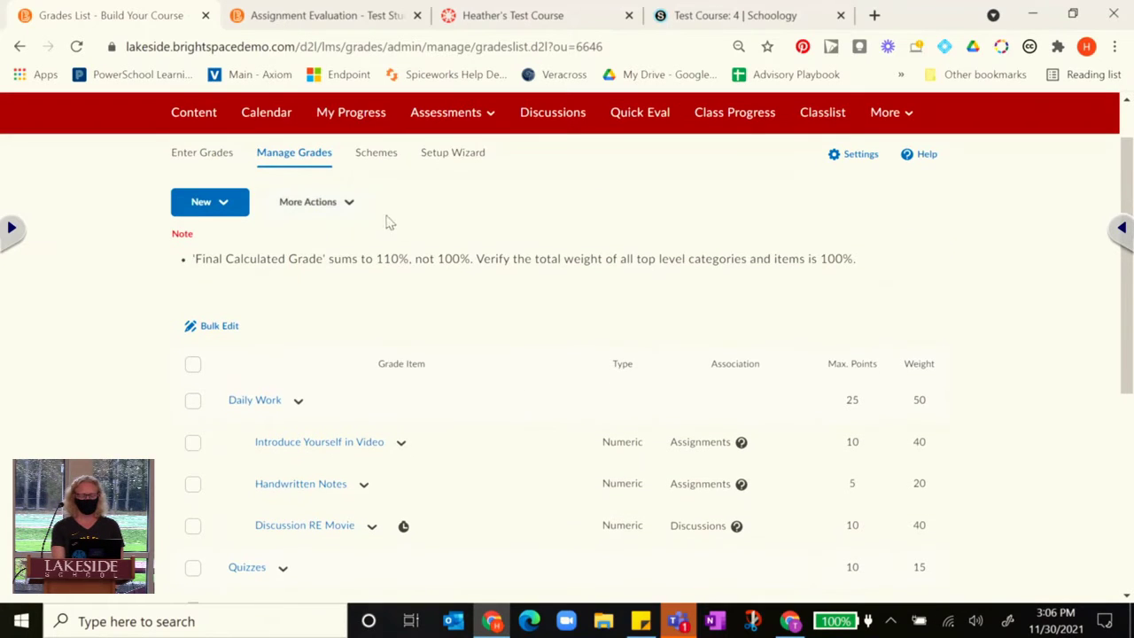
click(355, 207)
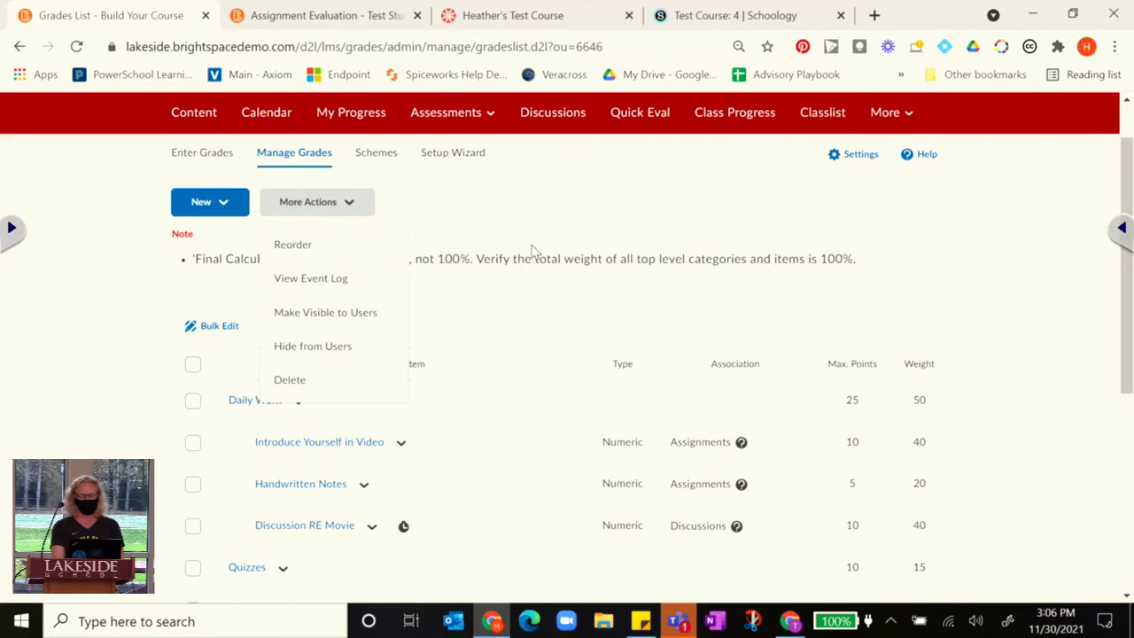
click(465, 314)
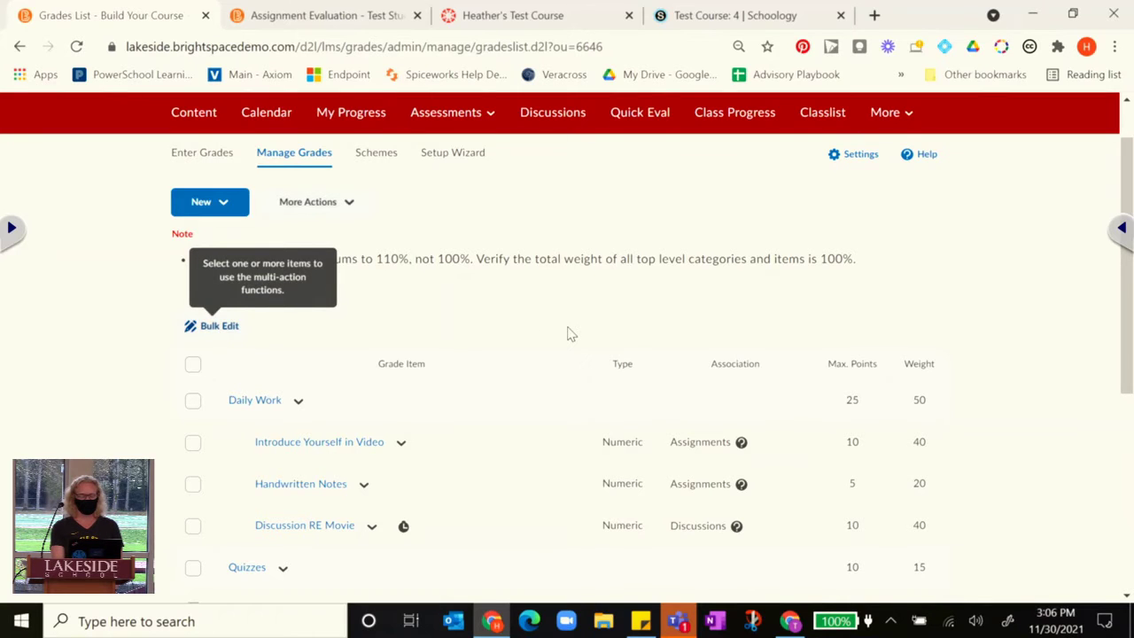
- Select all grade items and categories in the list and open them for bulk editing
scroll(570, 332, down, 2)
click(193, 235)
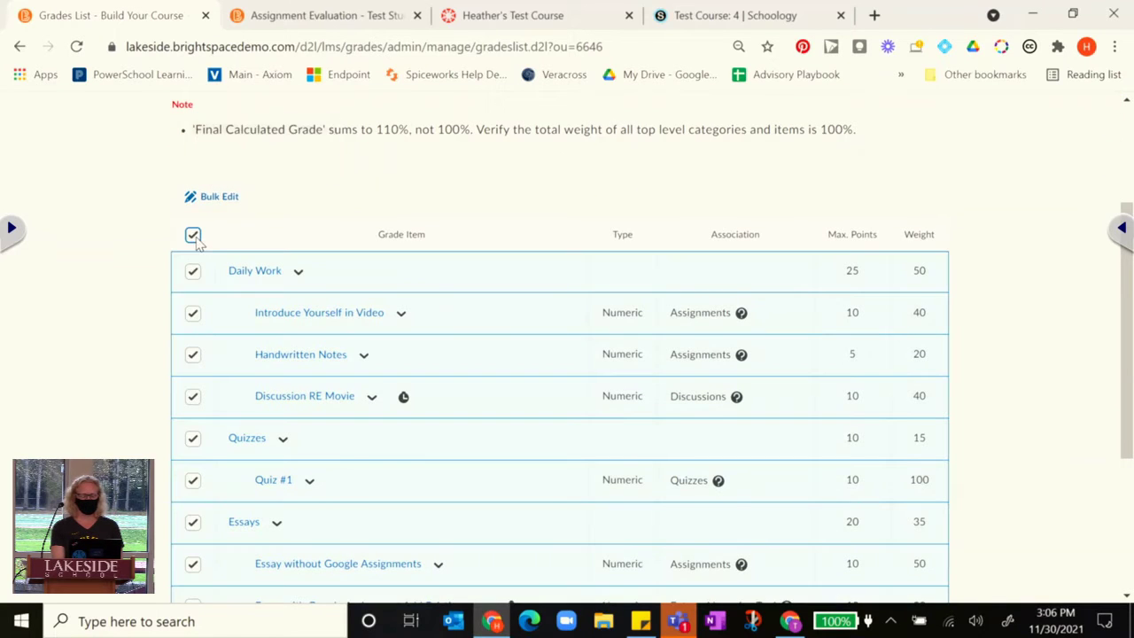
click(206, 204)
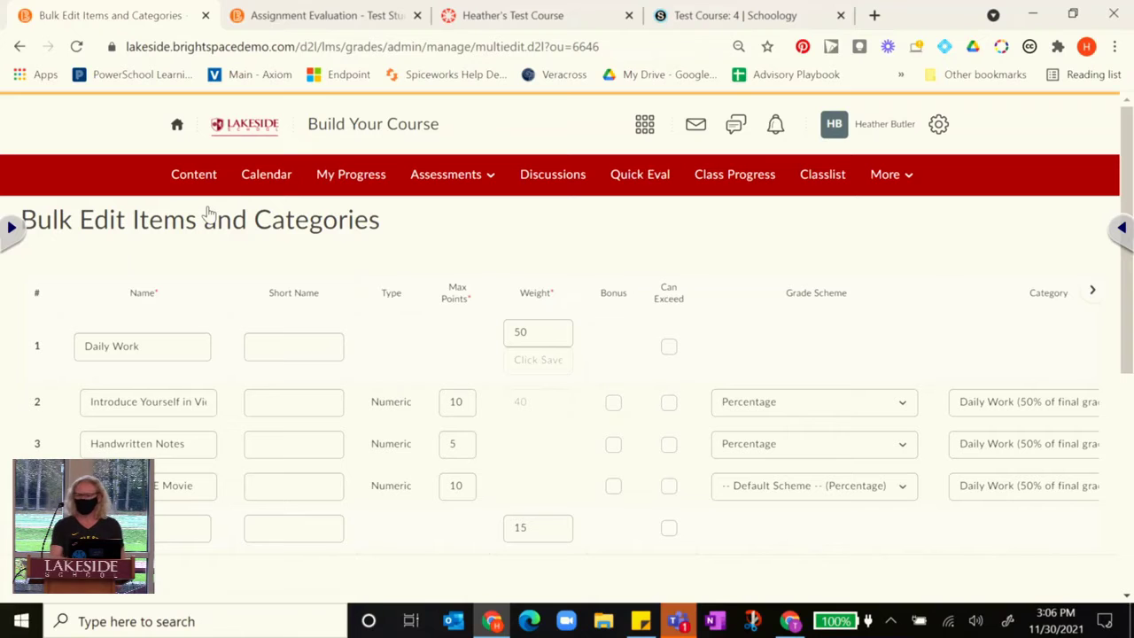
- Examine the bulk-edit fields for names, points, weights, grade schemes and categories, and return to the grades list without changing anything
scroll(669, 486, down, 2)
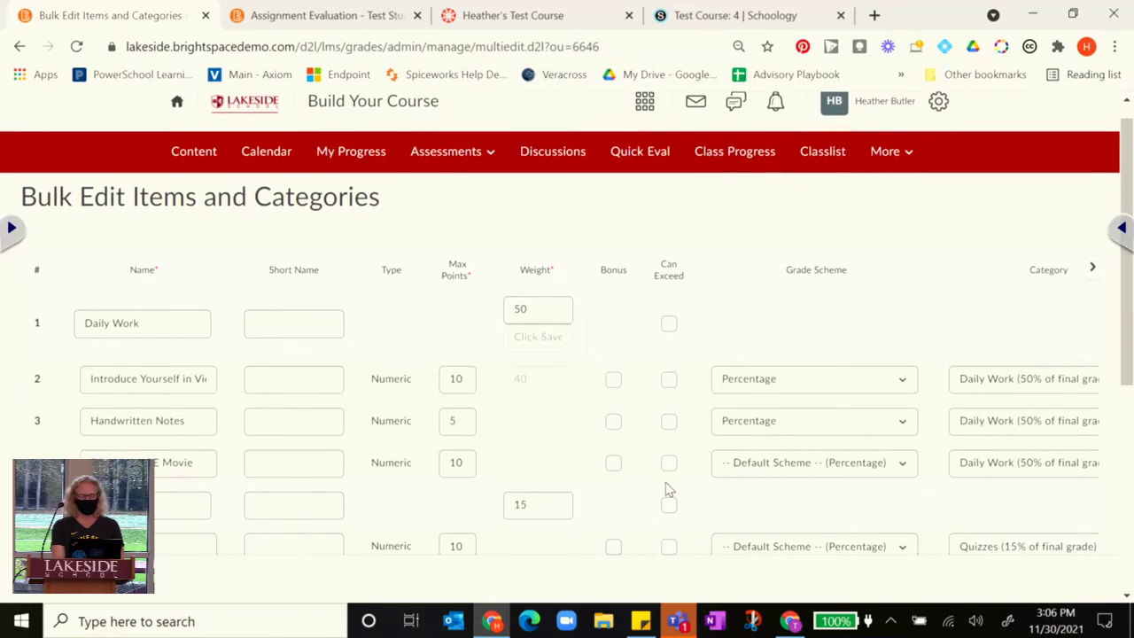
scroll(660, 474, right, 2)
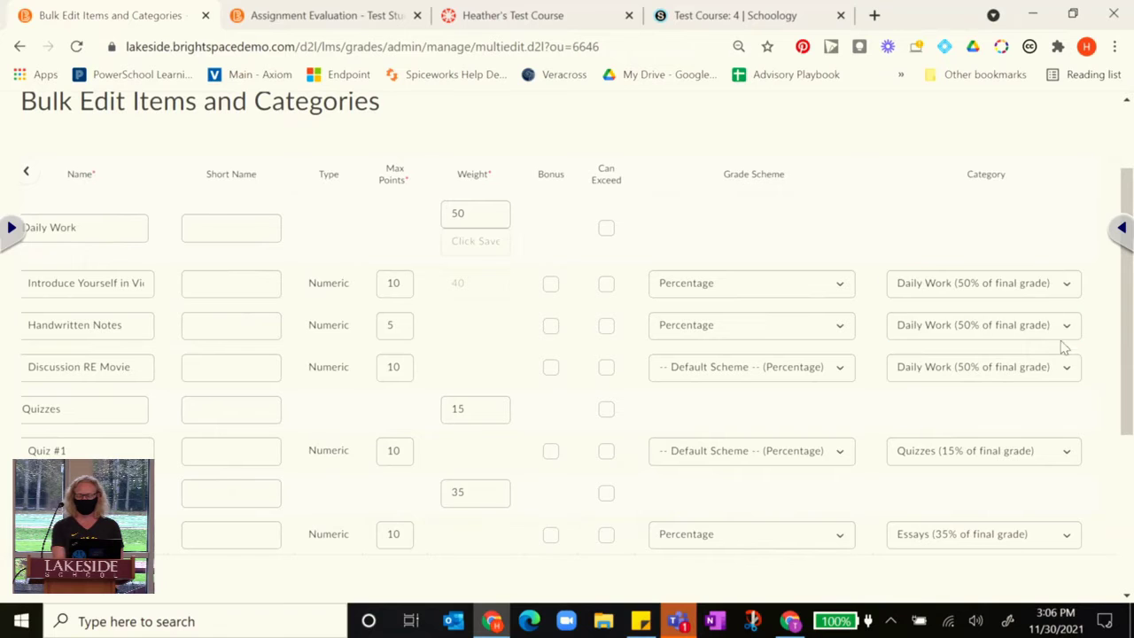
scroll(1027, 453, down, 3)
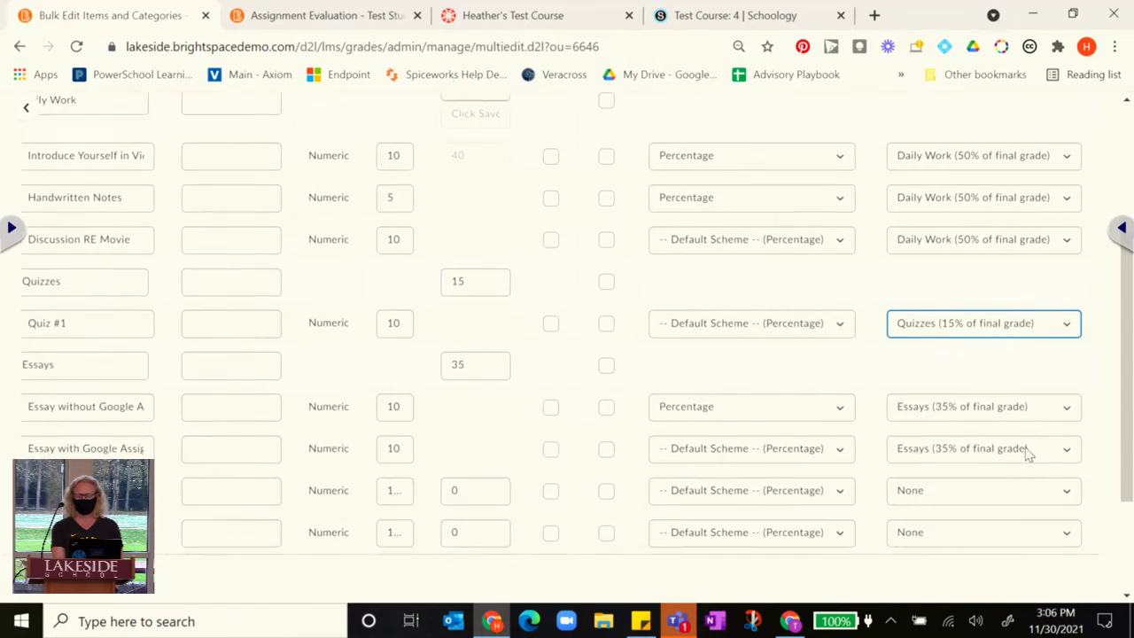
scroll(643, 280, left, 2)
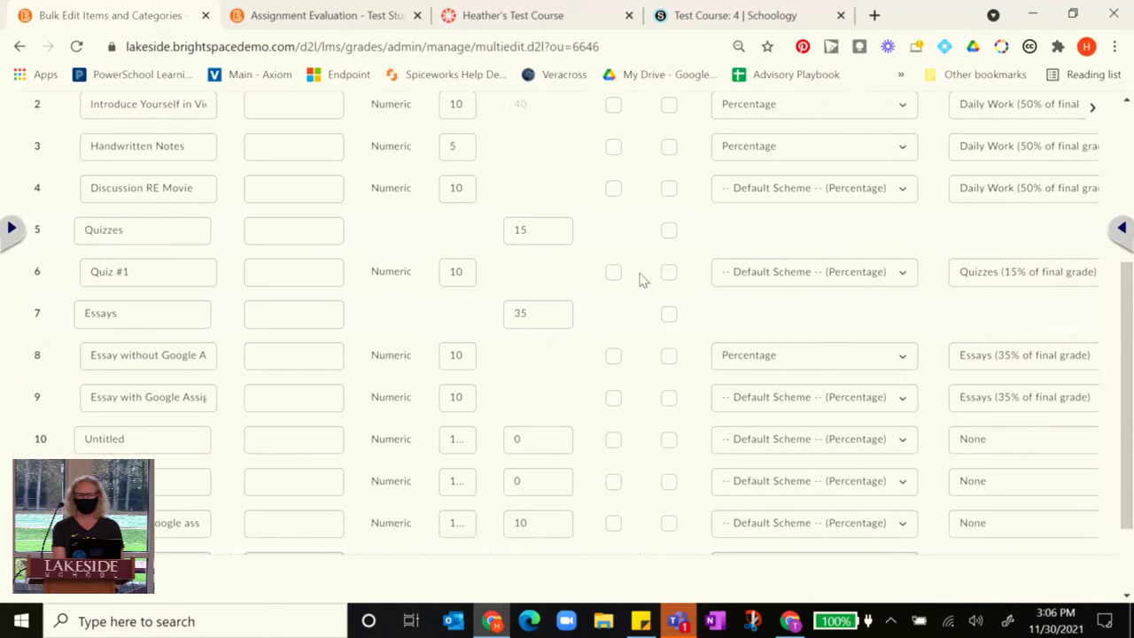
scroll(643, 280, right, 1)
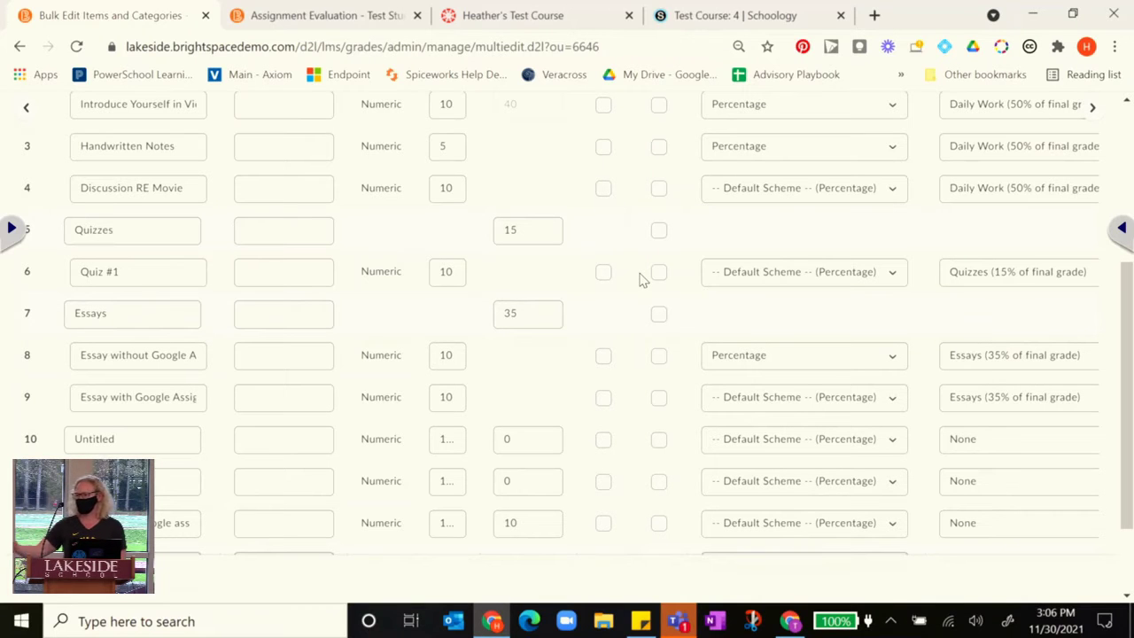
scroll(641, 279, up, 2)
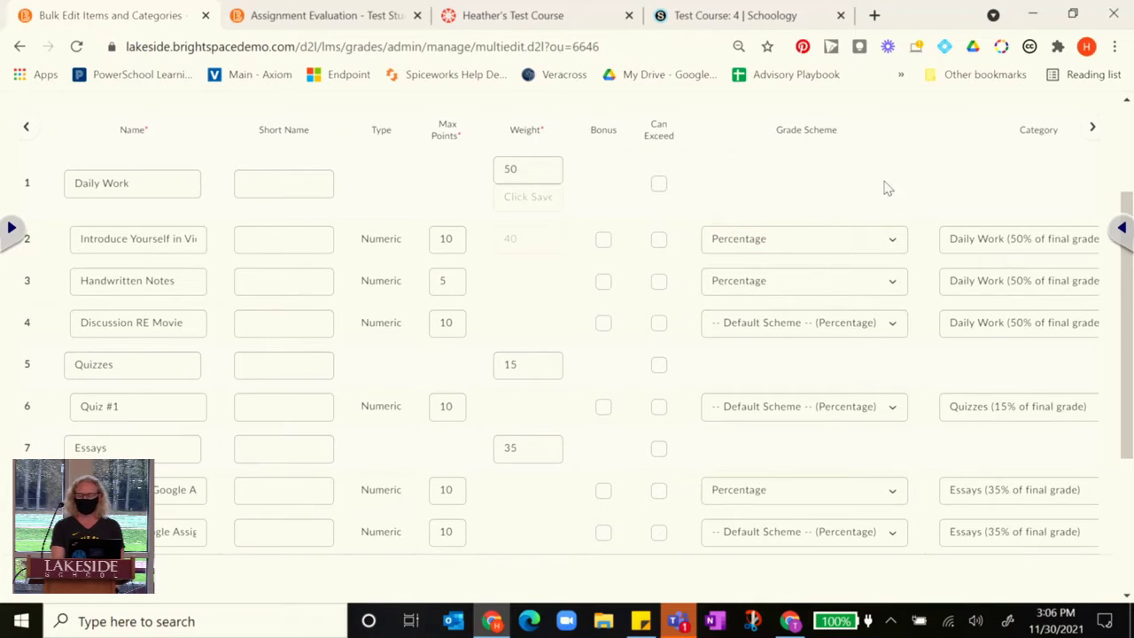
scroll(505, 413, left, 1)
scroll(505, 415, down, 1)
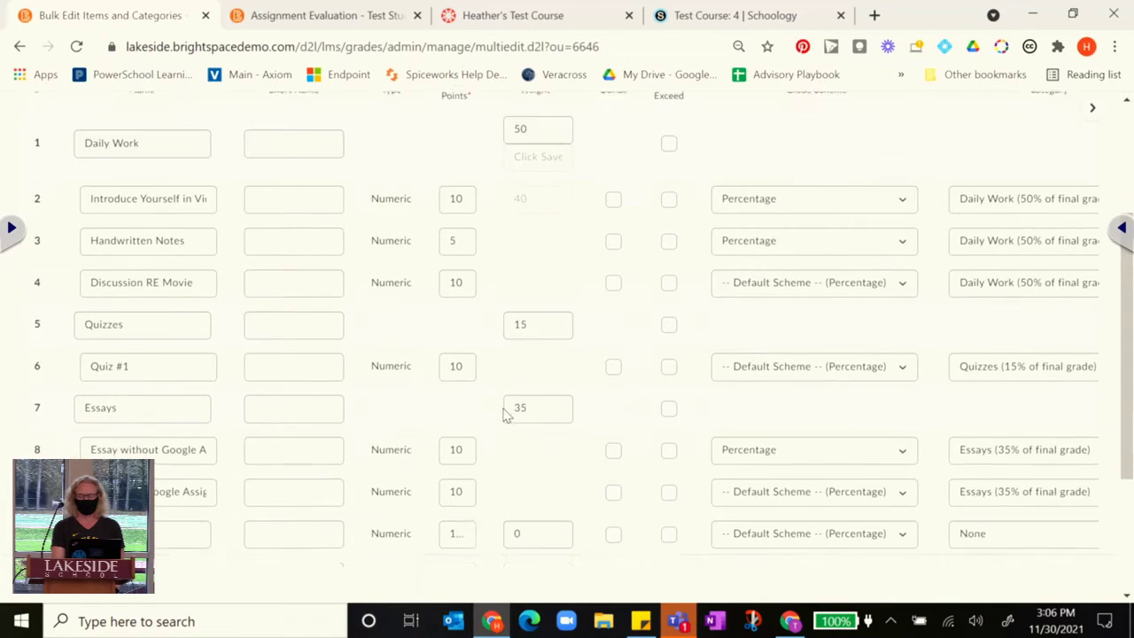
scroll(507, 417, up, 2)
scroll(507, 416, up, 2)
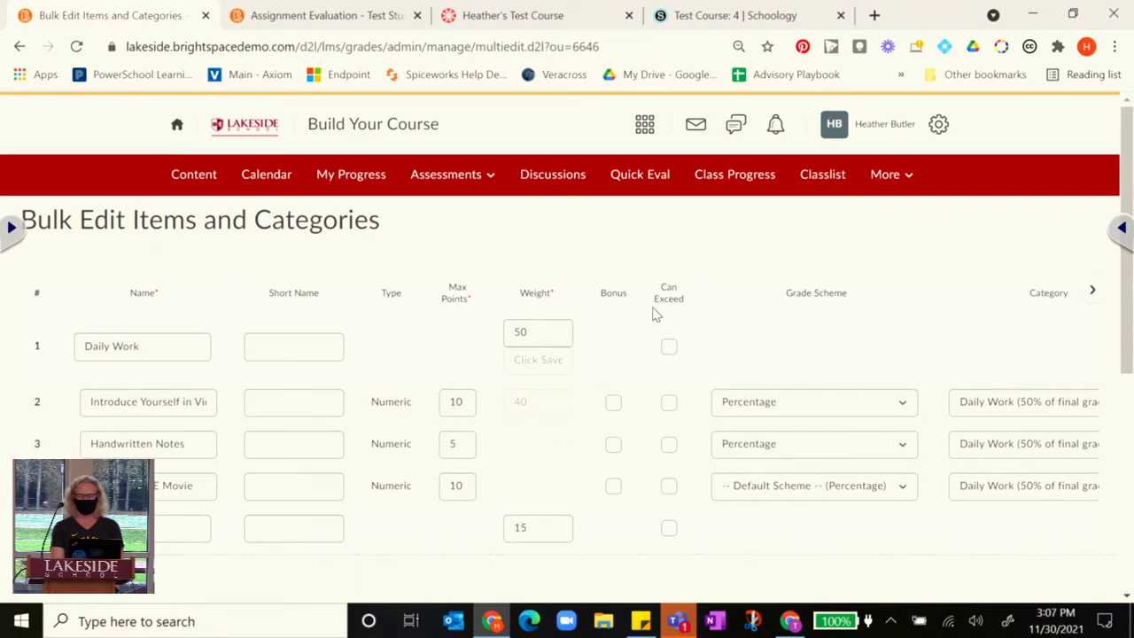
click(131, 592)
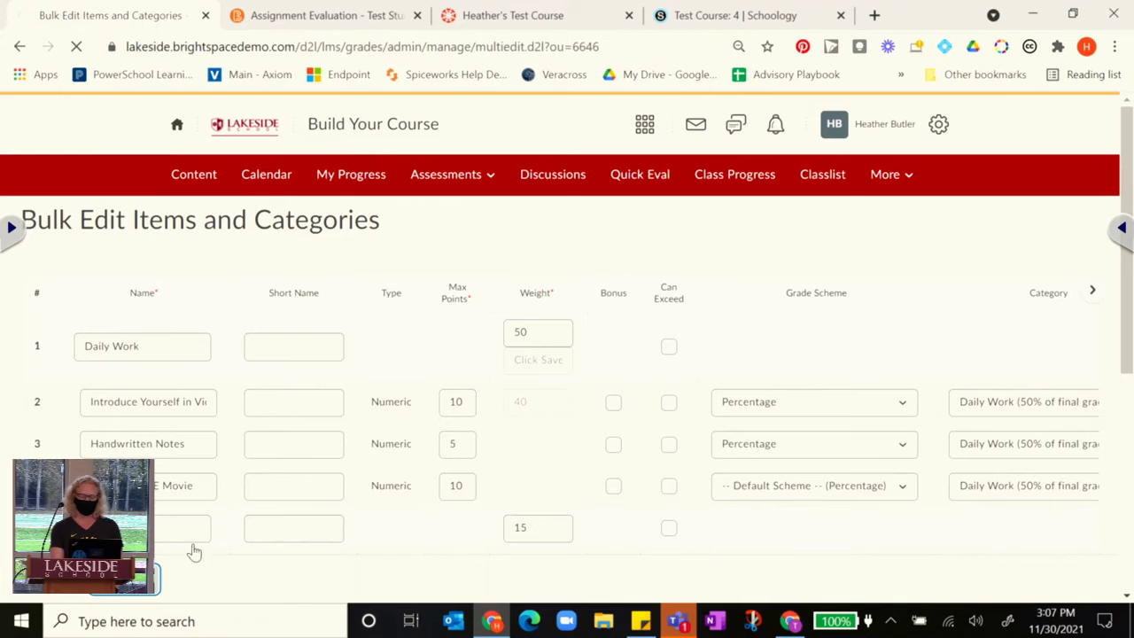
- Open the Grades Setup Wizard and review the current grade book settings from grading system to student view display options
scroll(558, 298, down, 1)
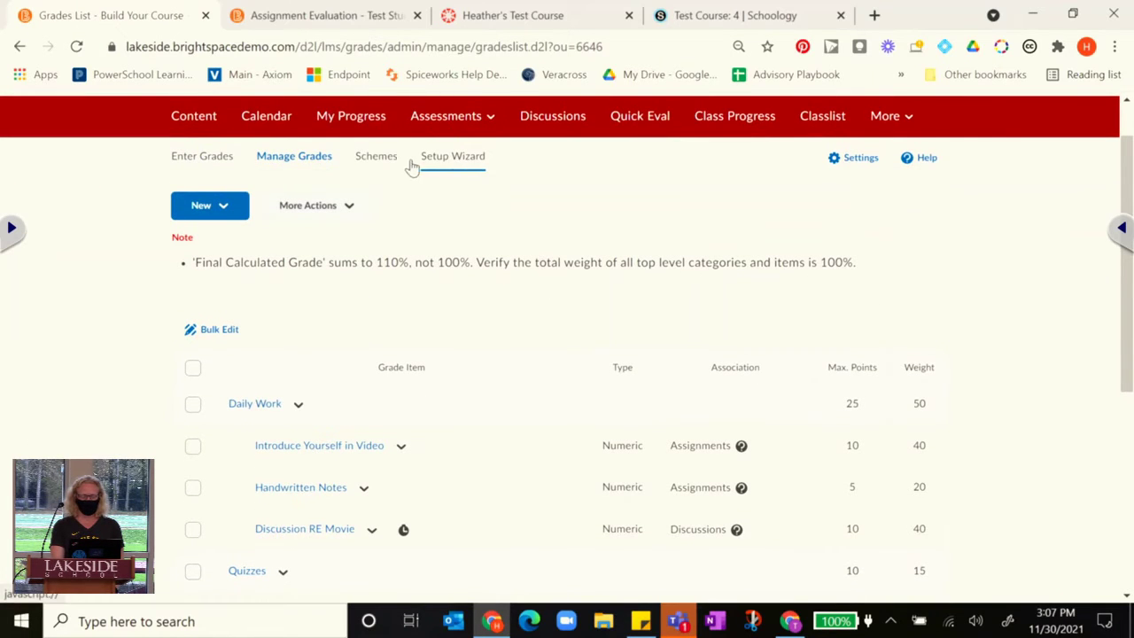
click(459, 158)
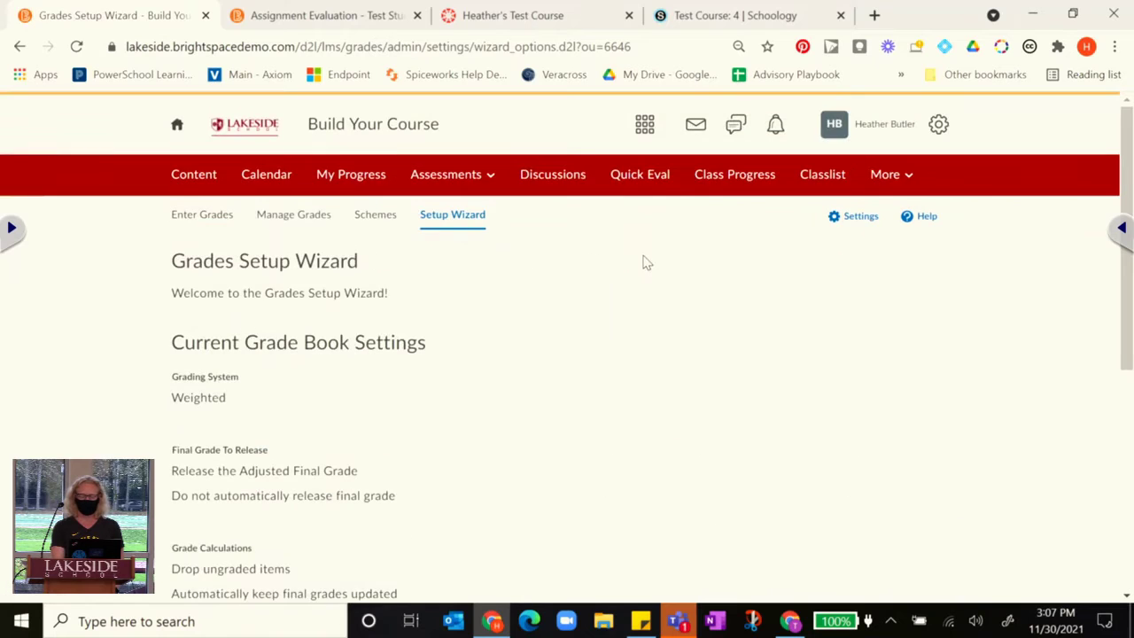
scroll(567, 458, down, 3)
scroll(567, 458, down, 3)
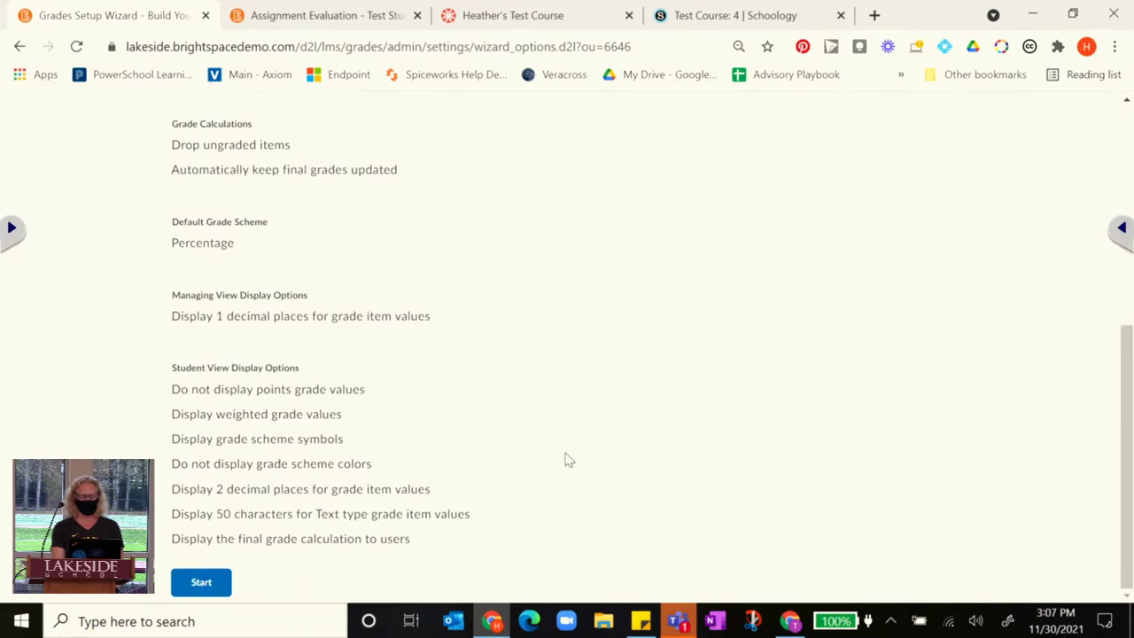
scroll(332, 422, up, 6)
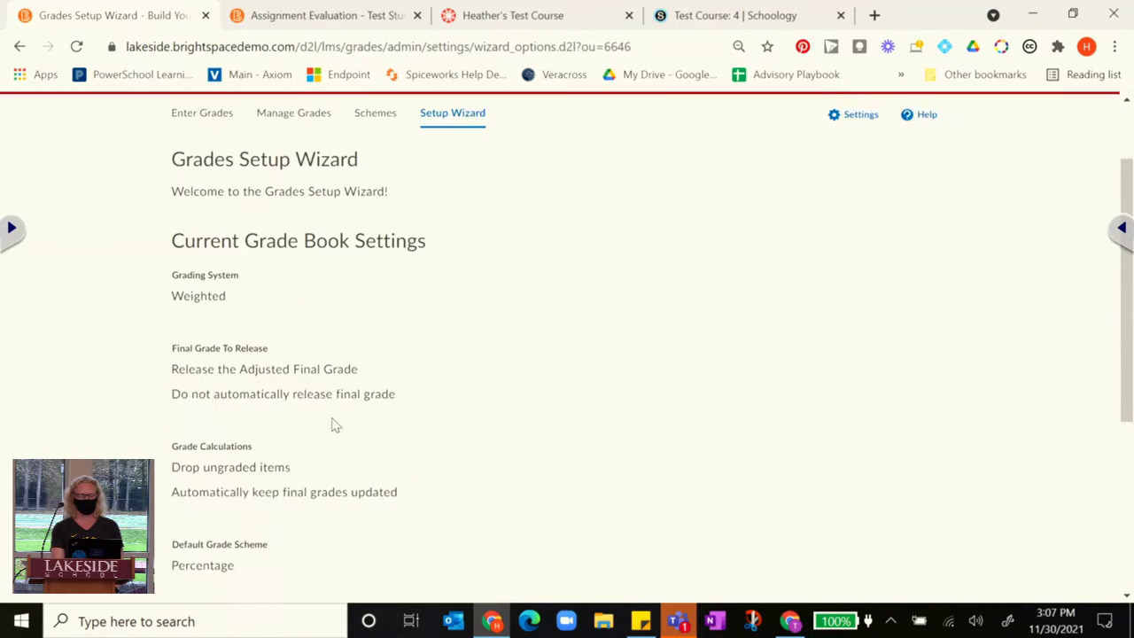
scroll(354, 544, down, 6)
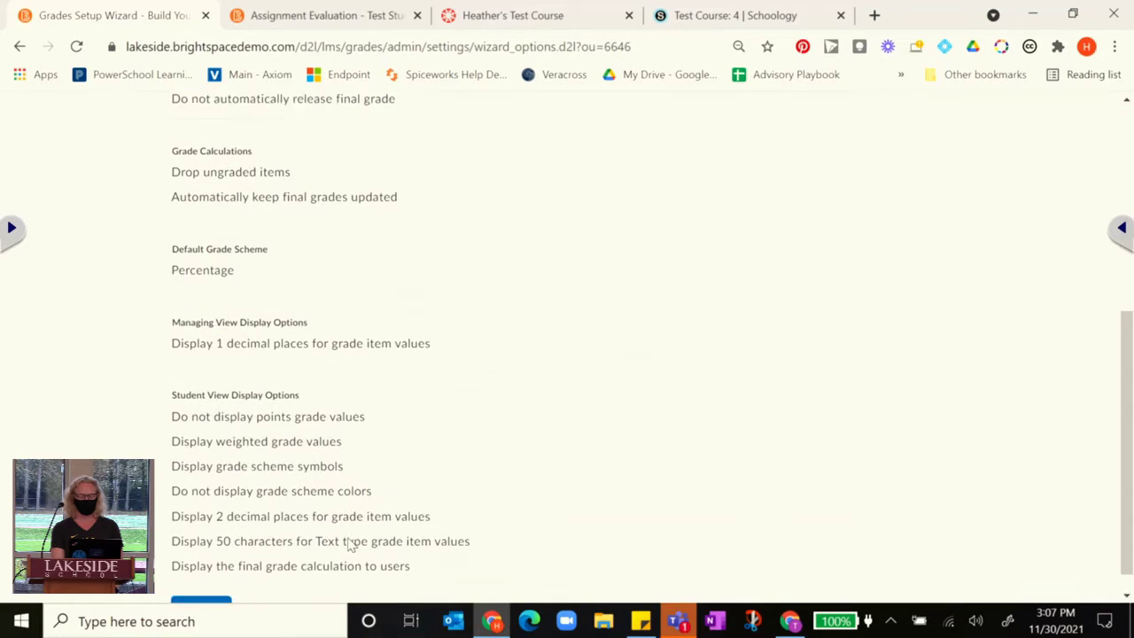
- Start the setup wizard, review the grading system and final grade release options, and cancel at Step 2
click(204, 585)
scroll(613, 405, down, 2)
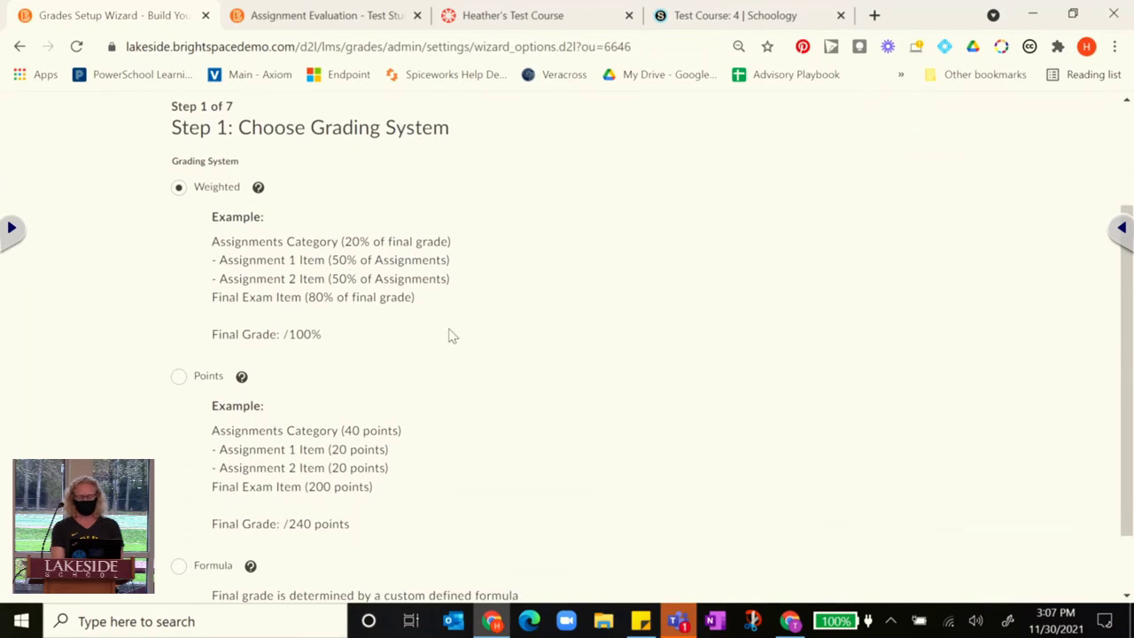
scroll(452, 508, down, 1)
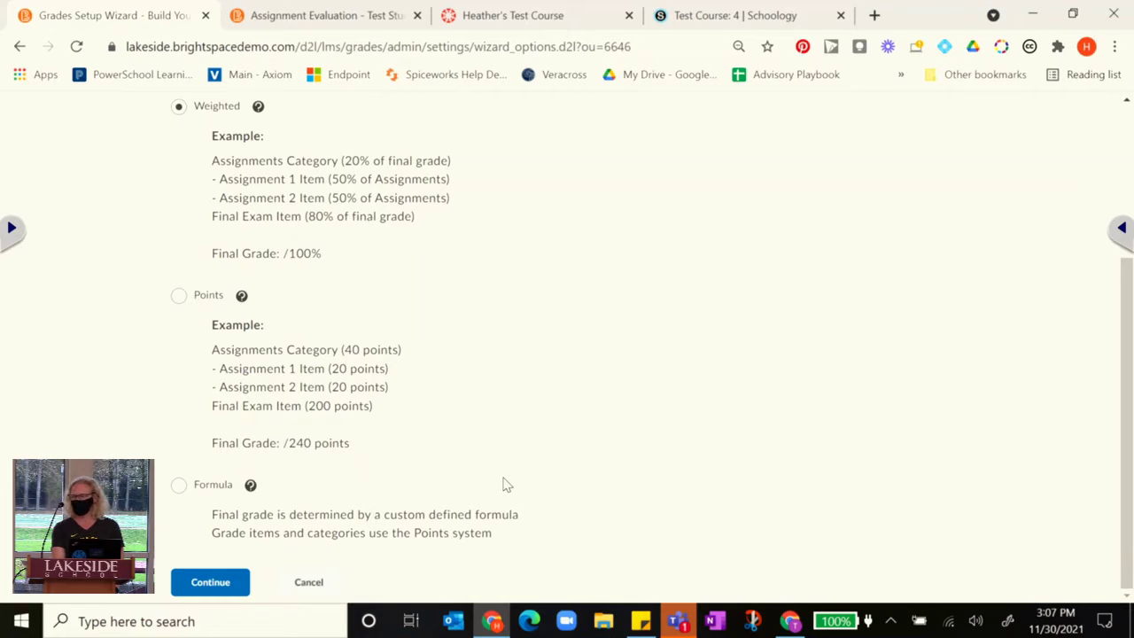
click(241, 590)
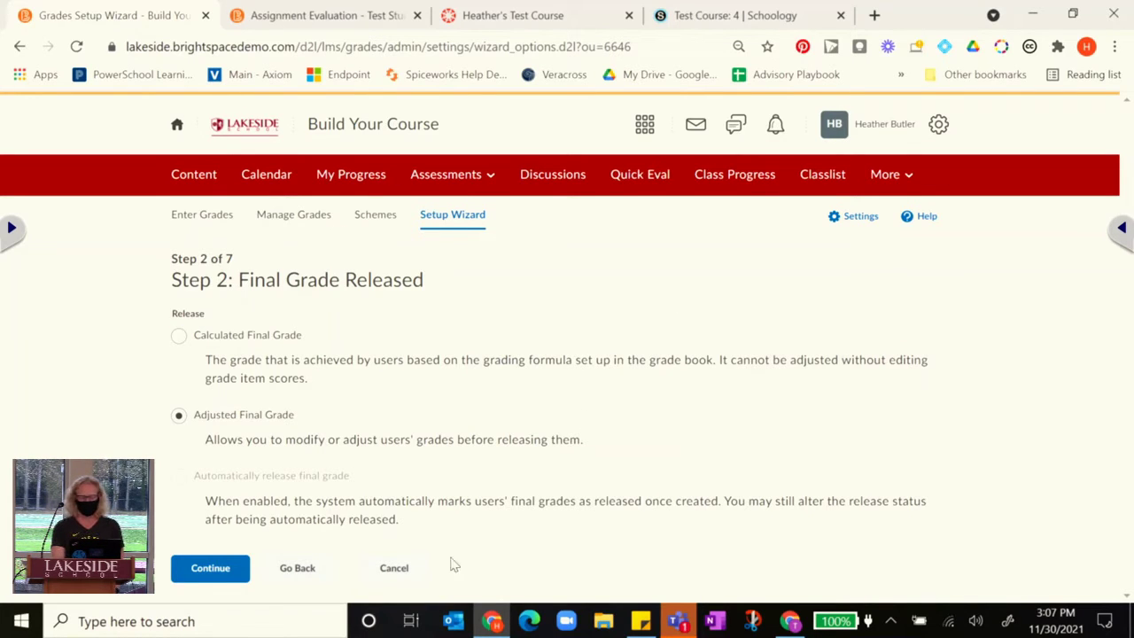
click(396, 568)
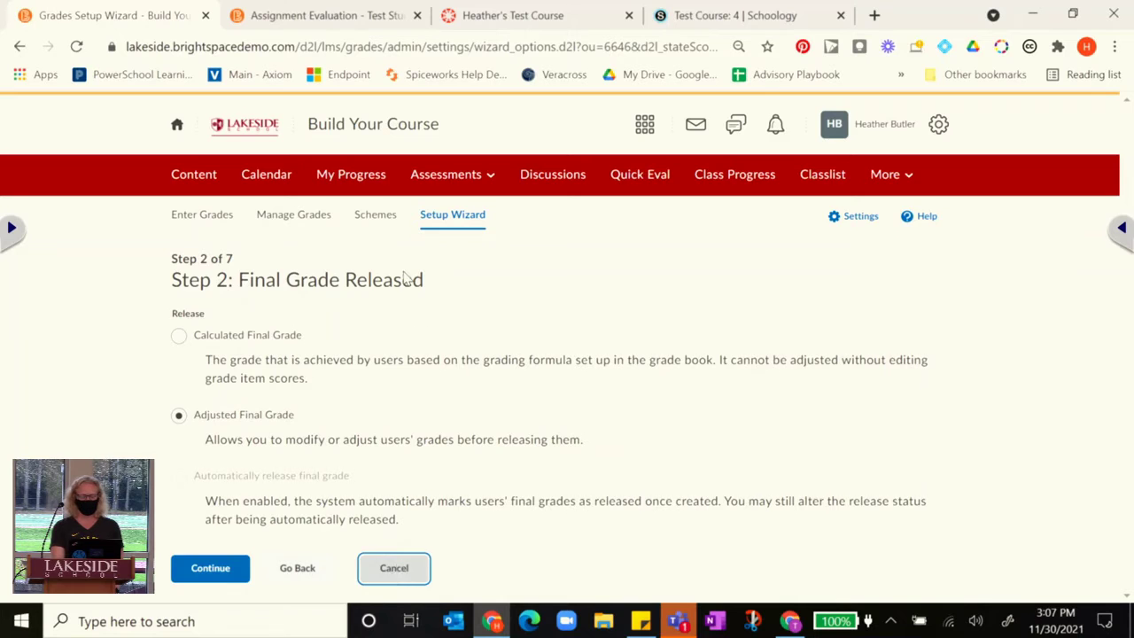
- Open the list of grade schemes for the course
click(390, 220)
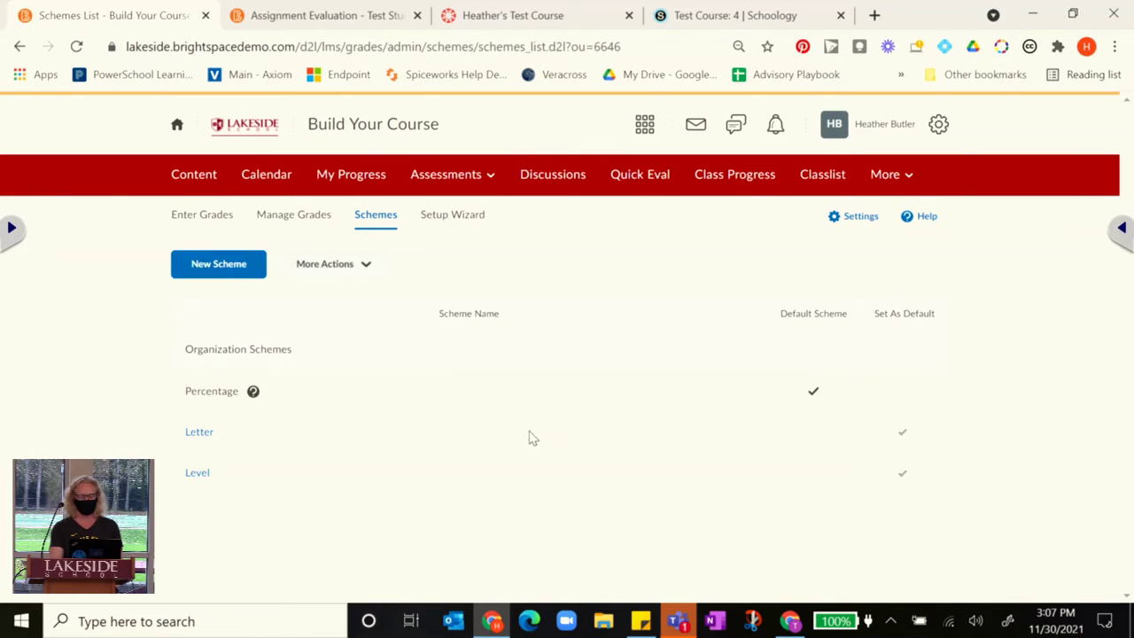
- Open a new grade scheme form, review its name and range fields, and cancel without creating a scheme
click(249, 275)
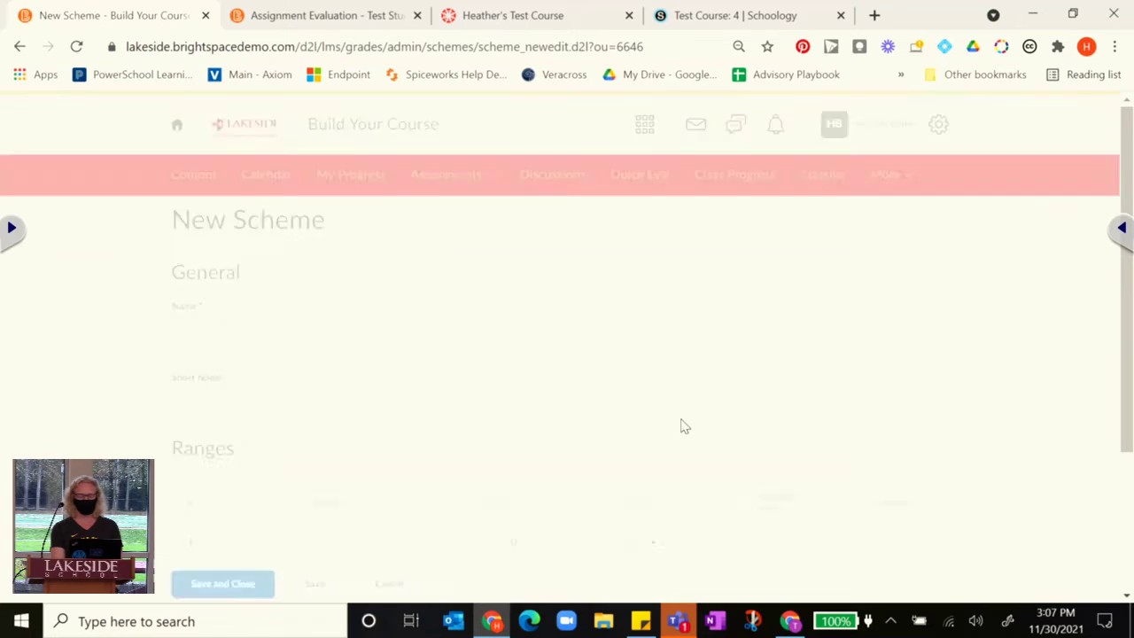
scroll(682, 426, down, 2)
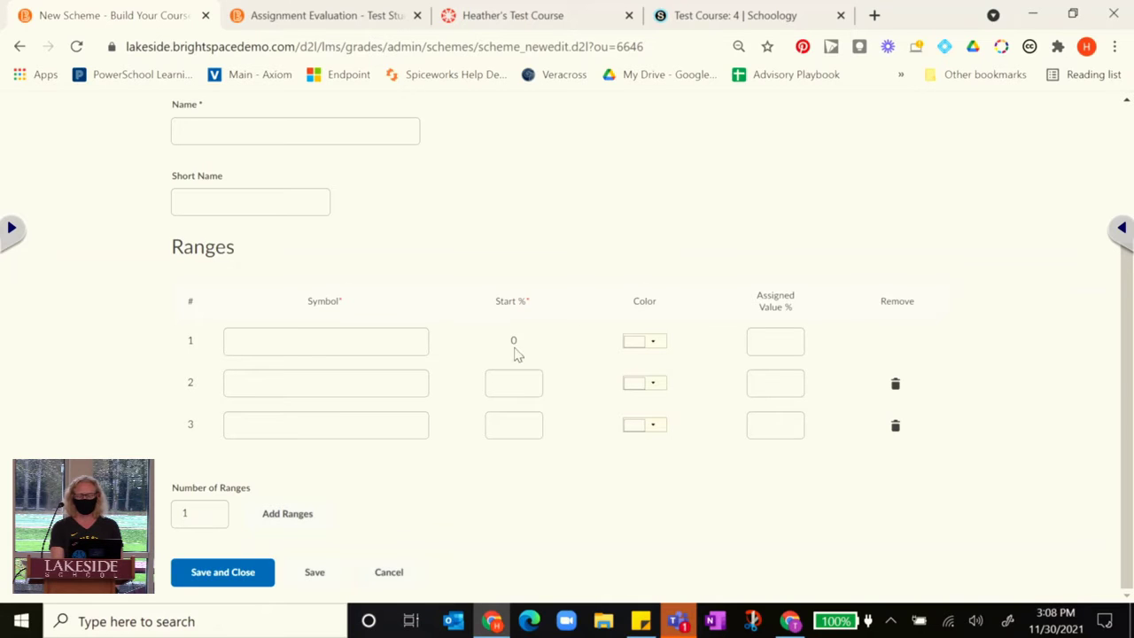
scroll(526, 287, up, 2)
scroll(527, 286, down, 2)
click(374, 576)
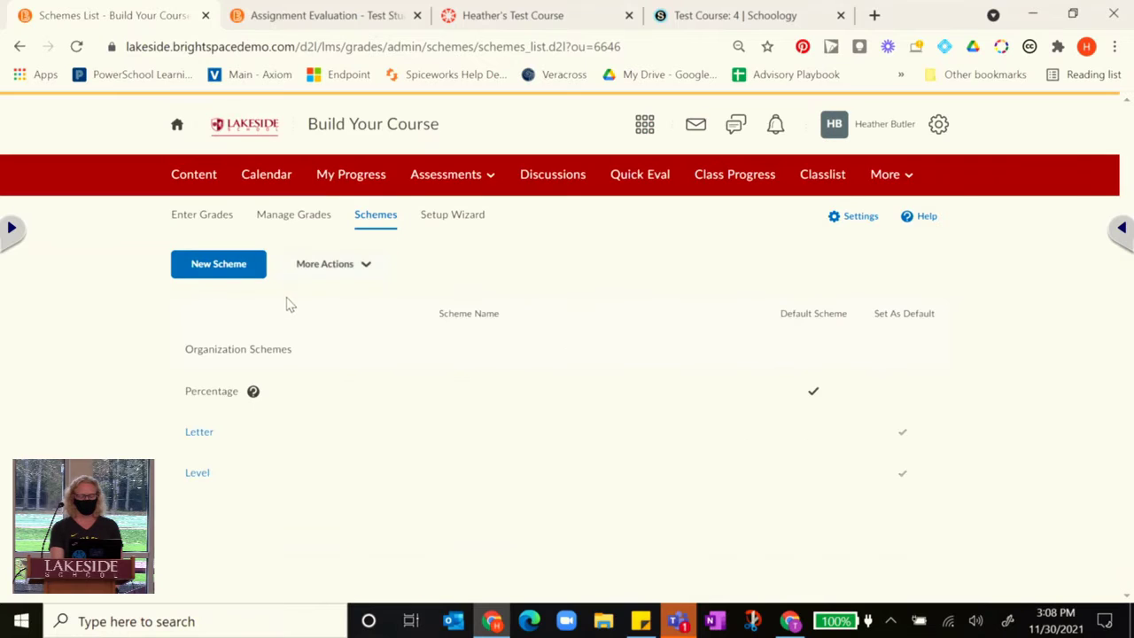
- Open the Letter organization scheme, review its symbols, start percentages, colors and assigned values, and cancel
click(207, 435)
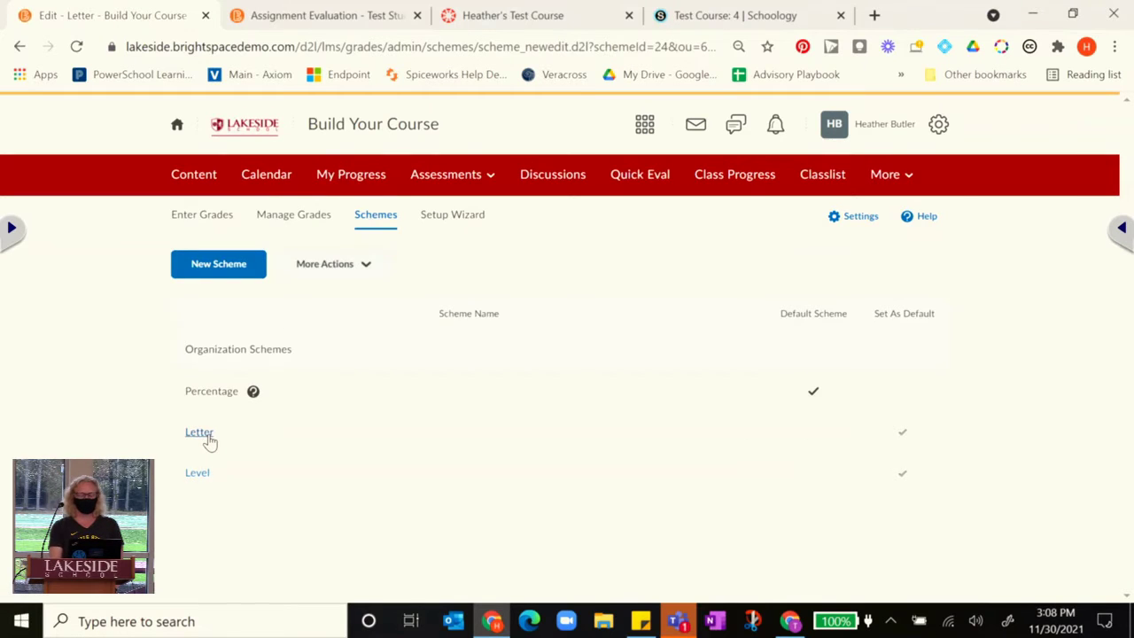
scroll(209, 443, down, 2)
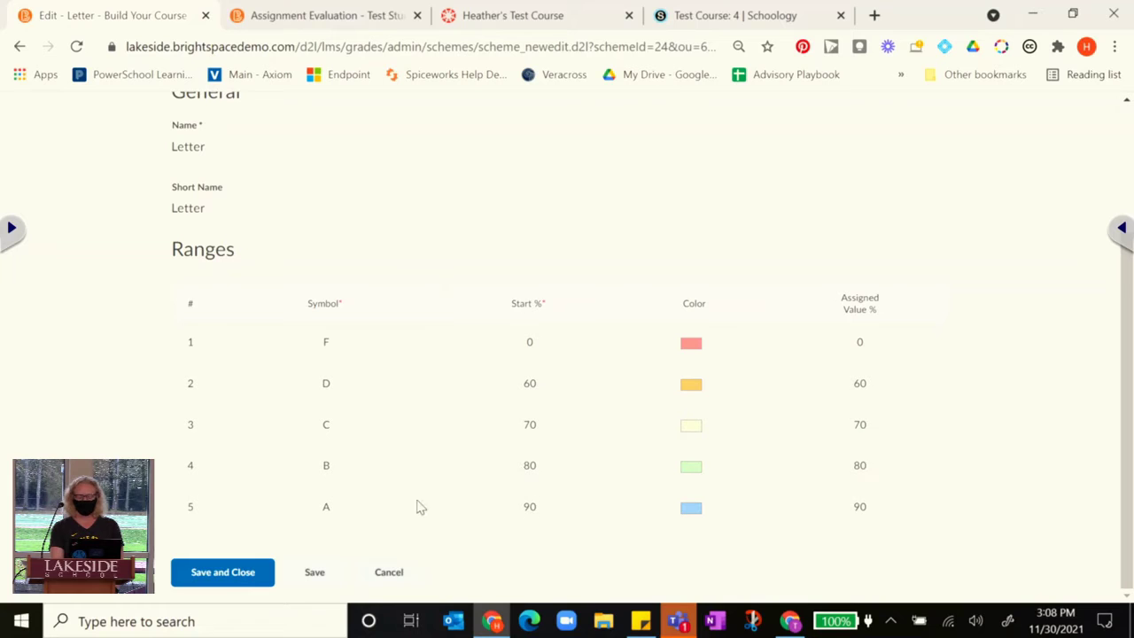
click(379, 576)
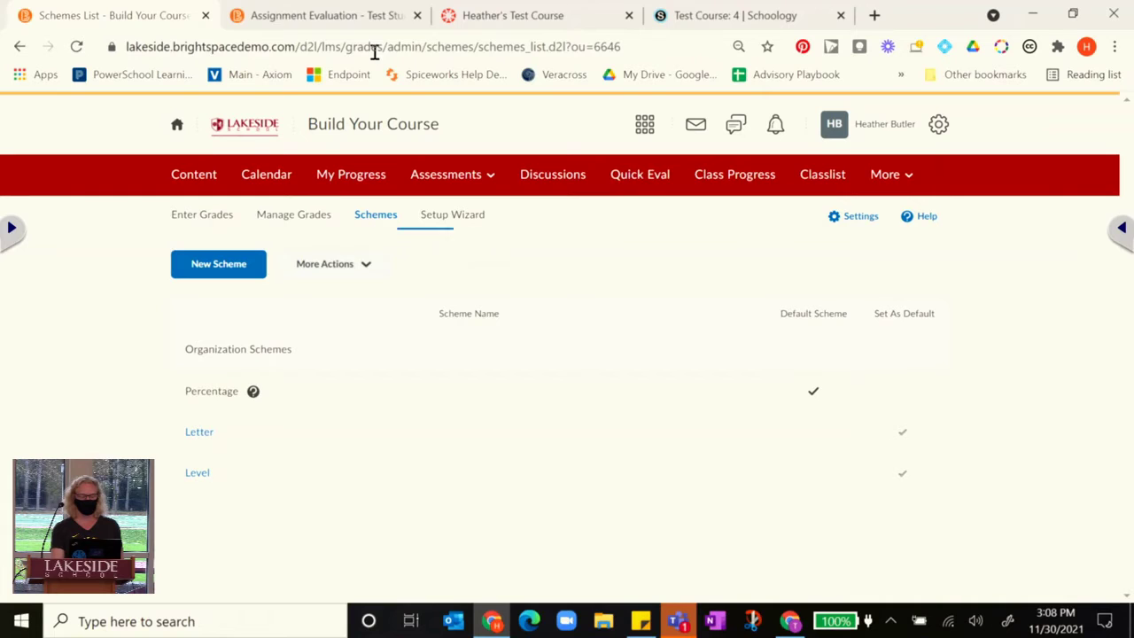
- Switch to the Canvas test course, open its gradebook, and review the assignment columns through to the Daily Assignments total
click(514, 17)
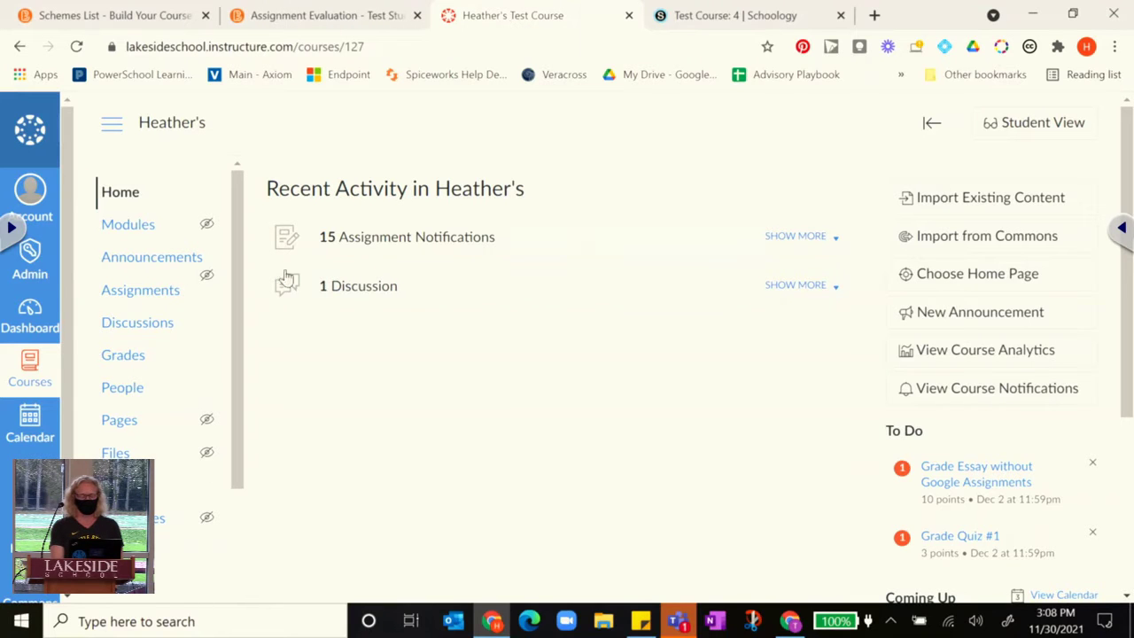
click(139, 358)
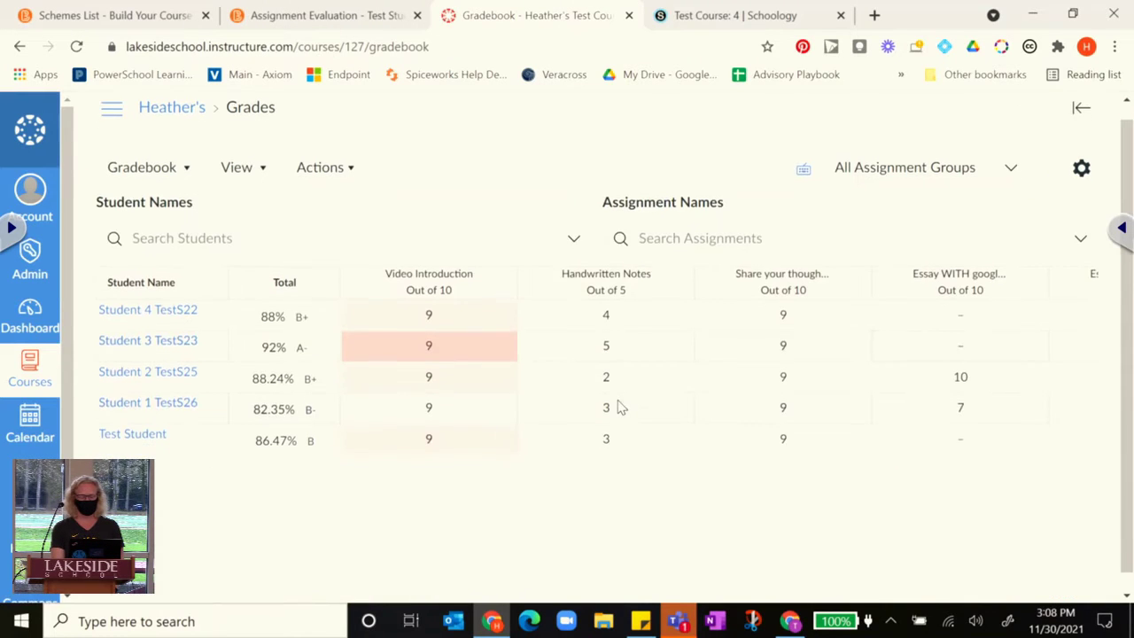
scroll(621, 407, right, 4)
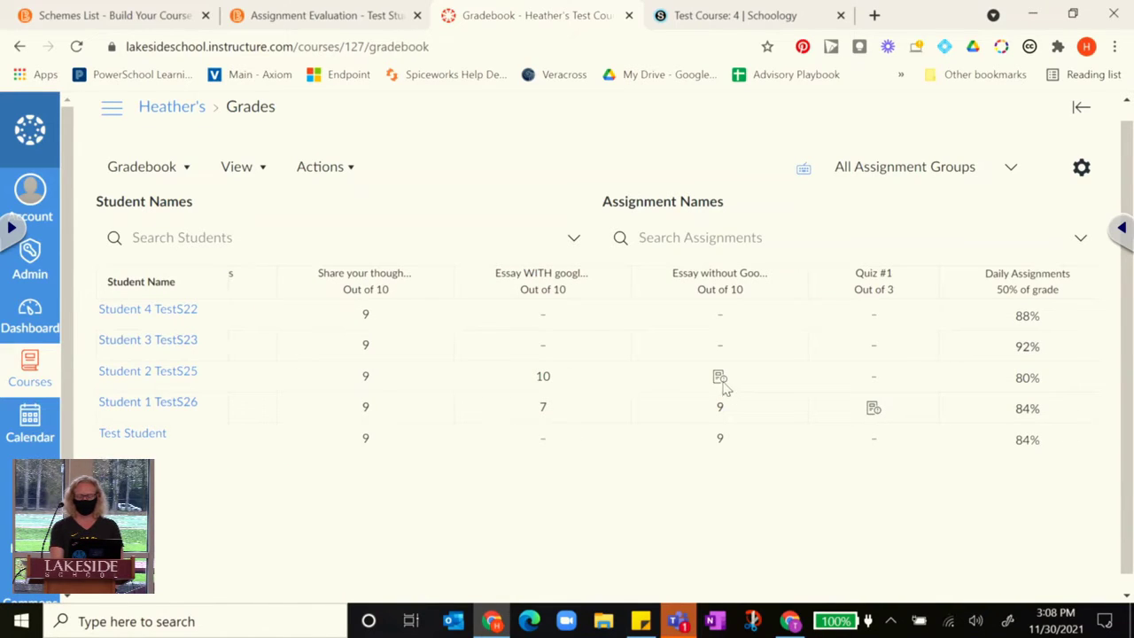
- Open the grade details for Student 2's Essay without Google Assignments and review the grade, status and comments
click(721, 381)
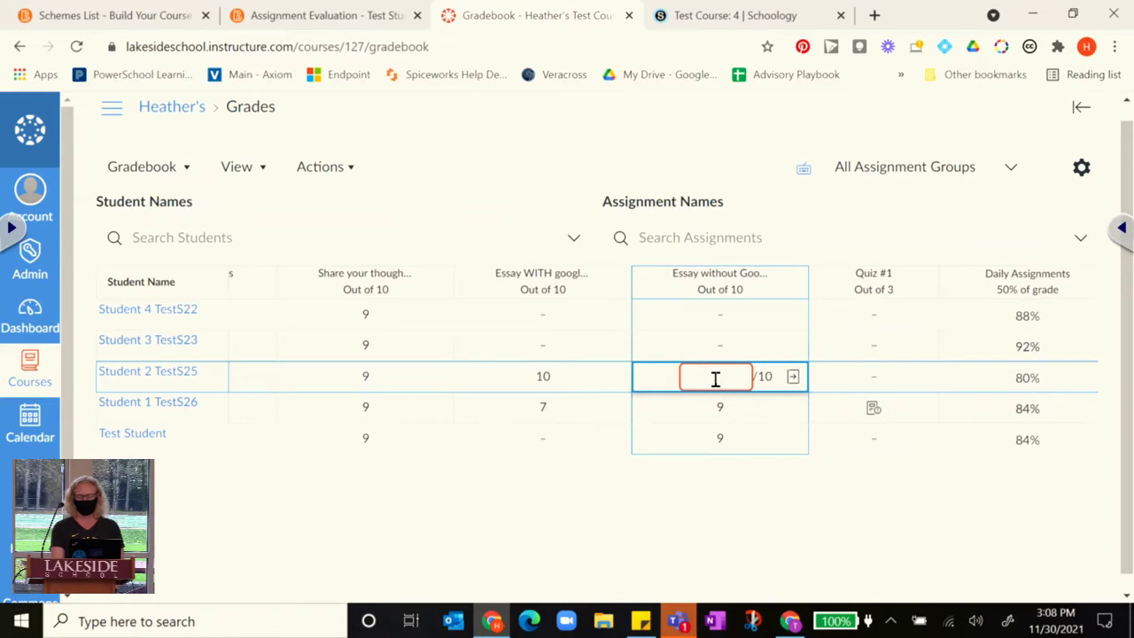
click(739, 466)
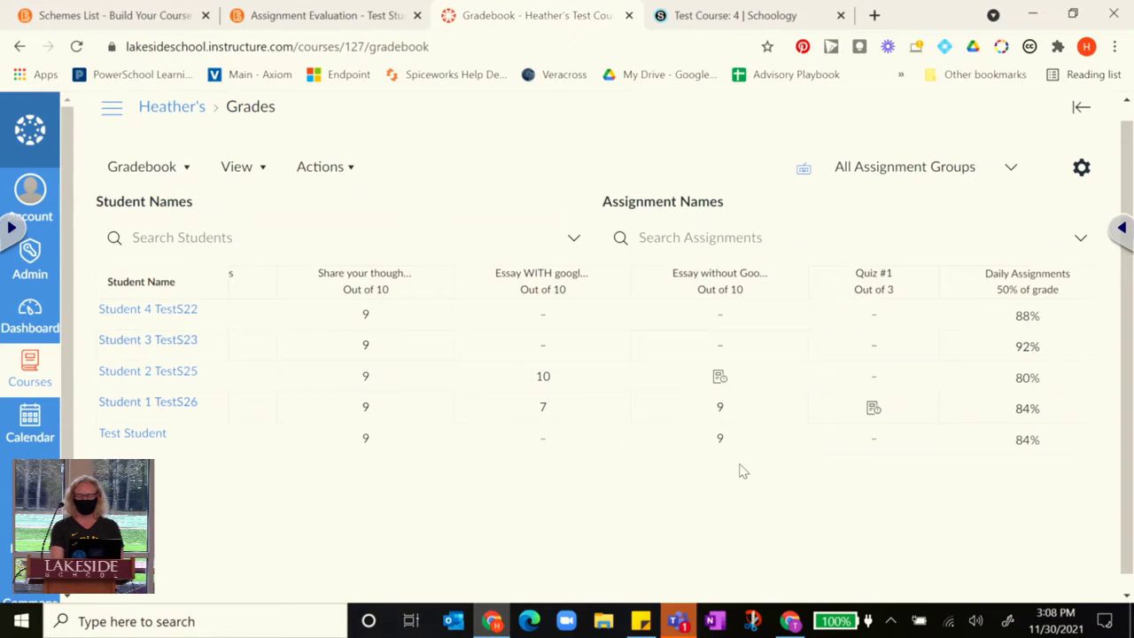
click(719, 379)
click(794, 380)
scroll(1017, 496, down, 1)
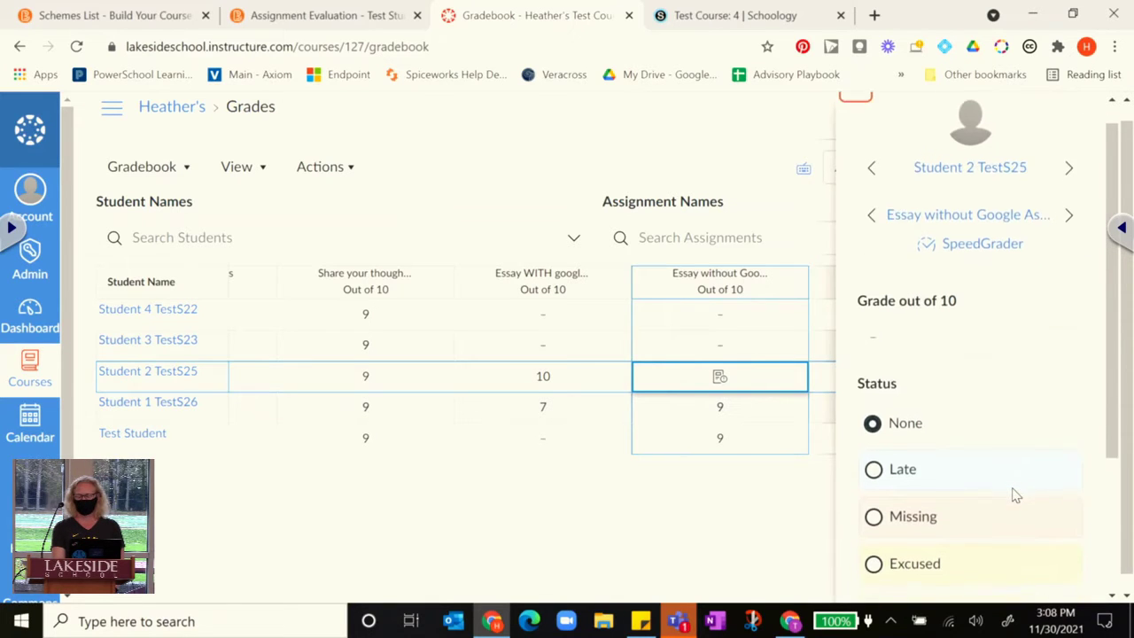
scroll(1016, 496, down, 2)
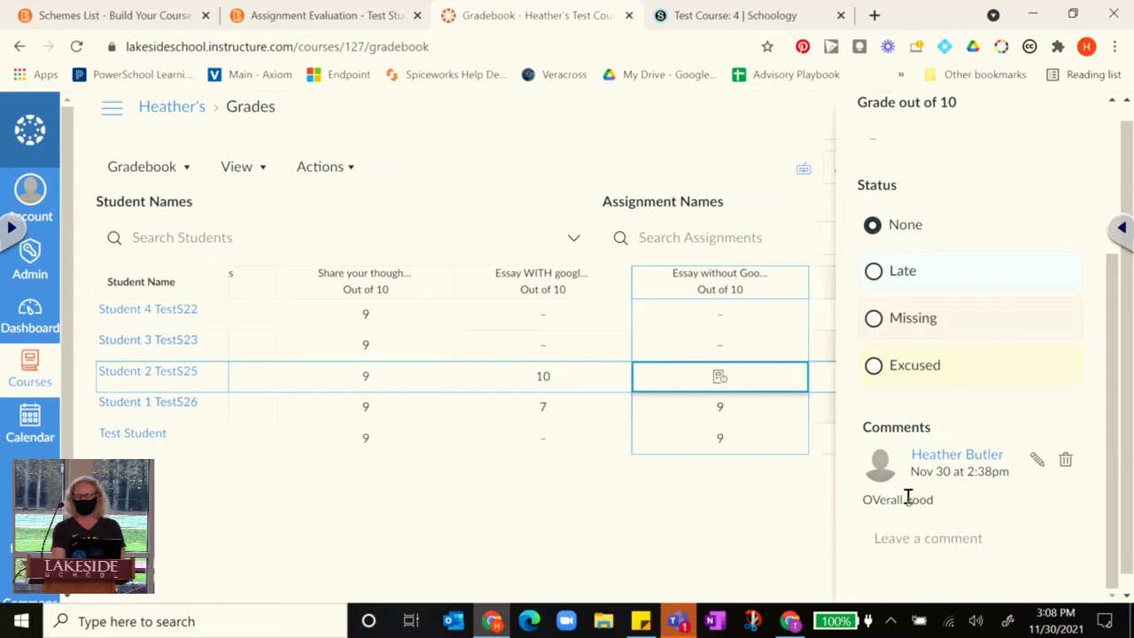
scroll(990, 351, up, 5)
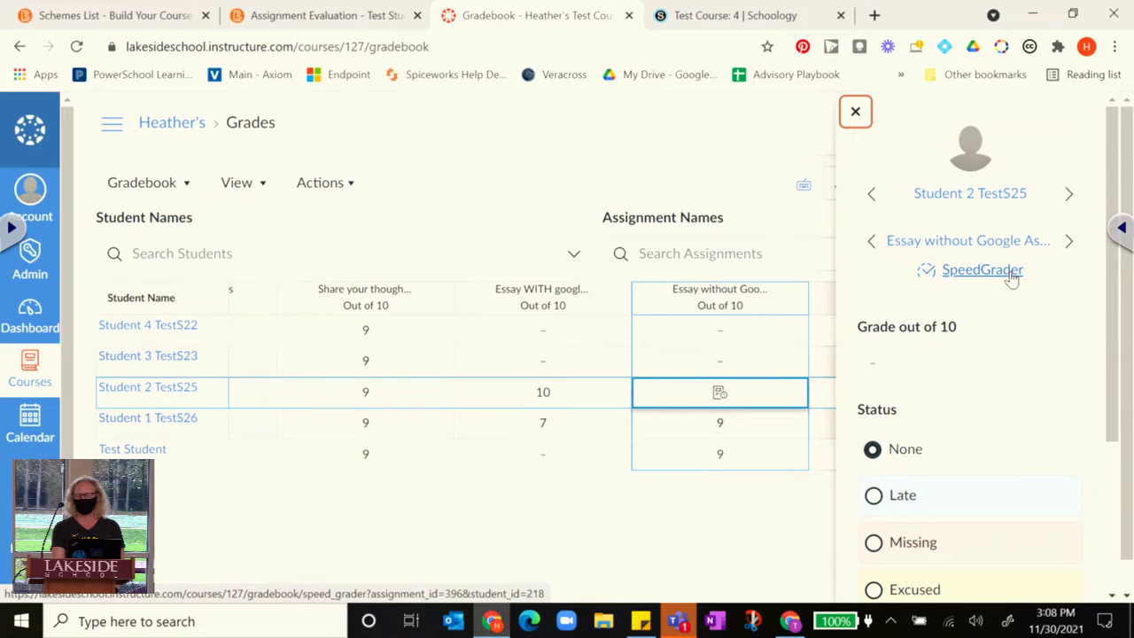
- View Student 2's annotated essay submission in SpeedGrader and return to the gradebook
click(1012, 277)
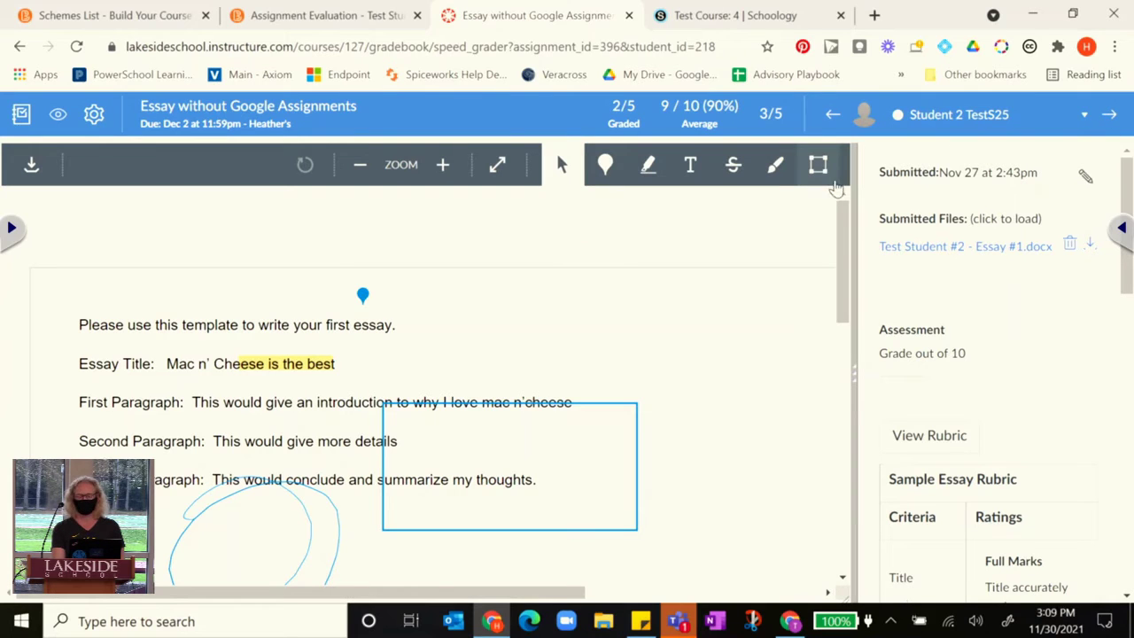
click(19, 47)
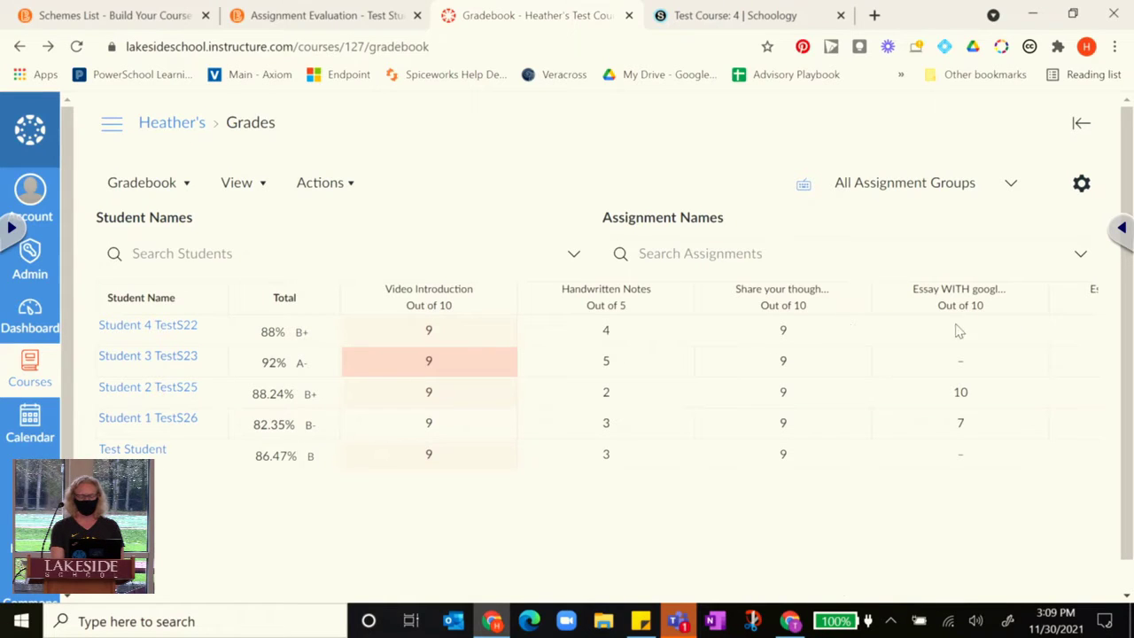
- Search the student names for "test" and filter the gradebook to Test Student
click(337, 254)
text(test)
click(234, 413)
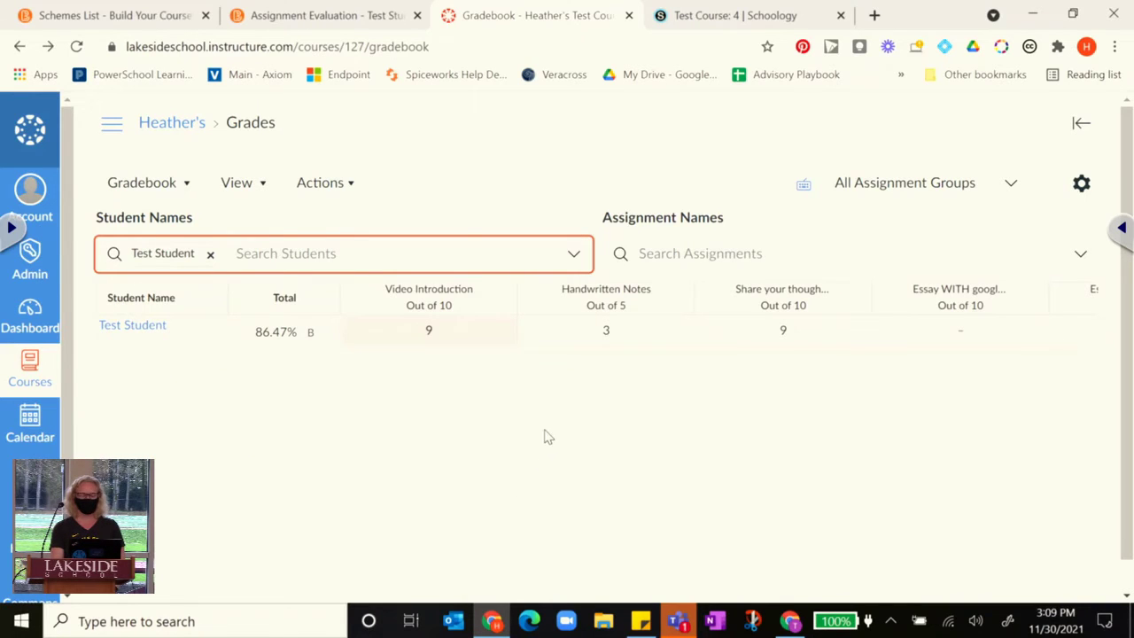
- Switch to the Brightspace course, open its grade entry list, search for a student by first name, and review that student's grades
click(264, 14)
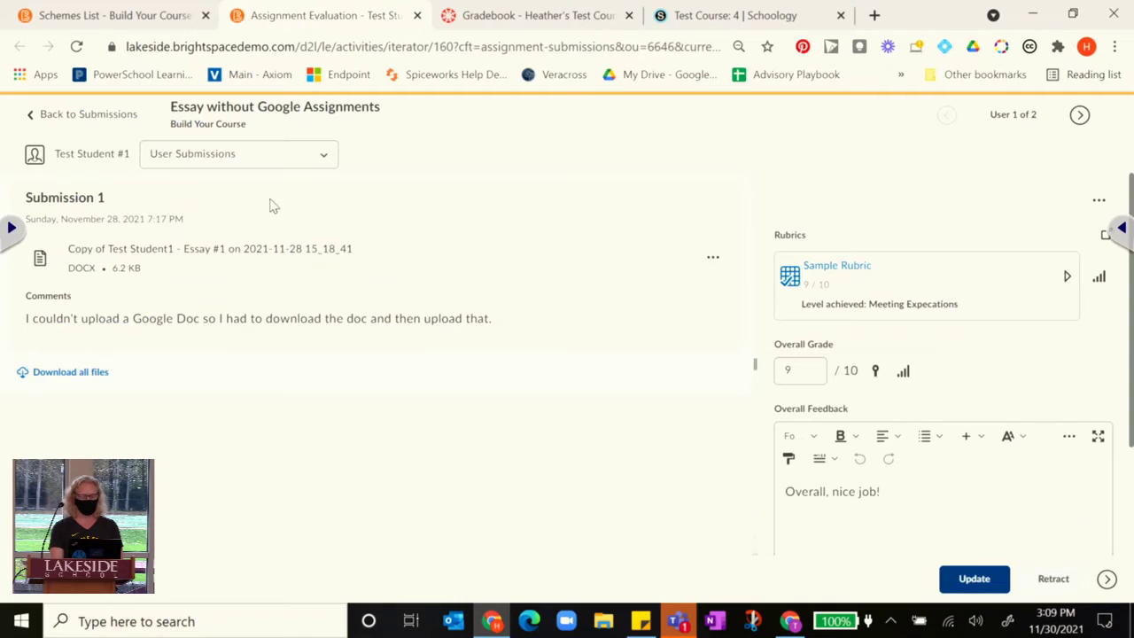
click(131, 17)
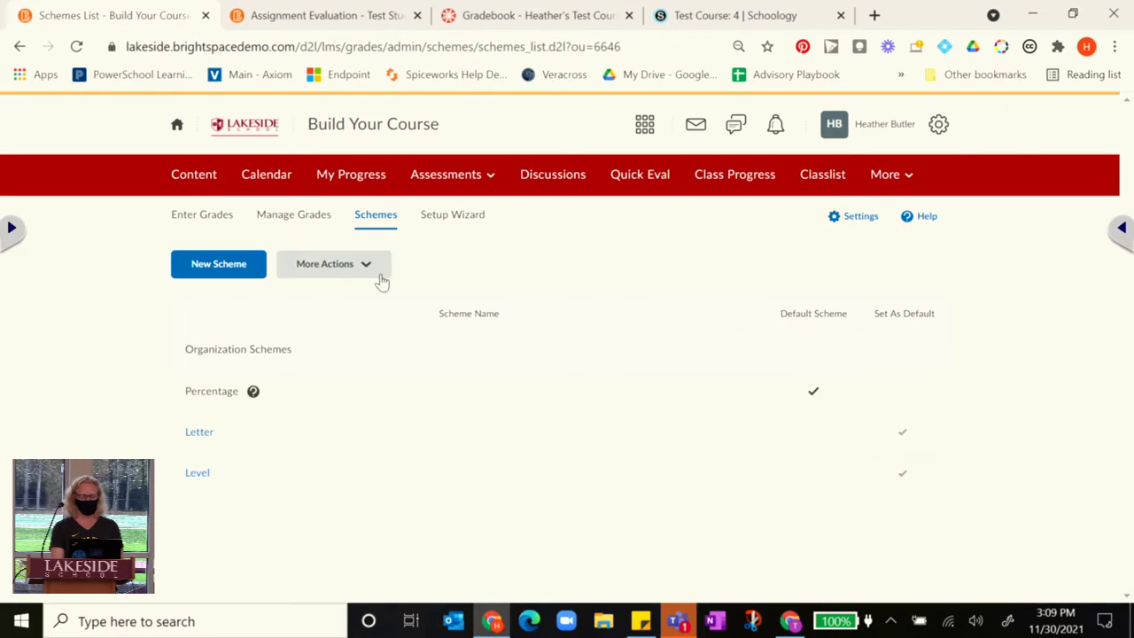
click(223, 227)
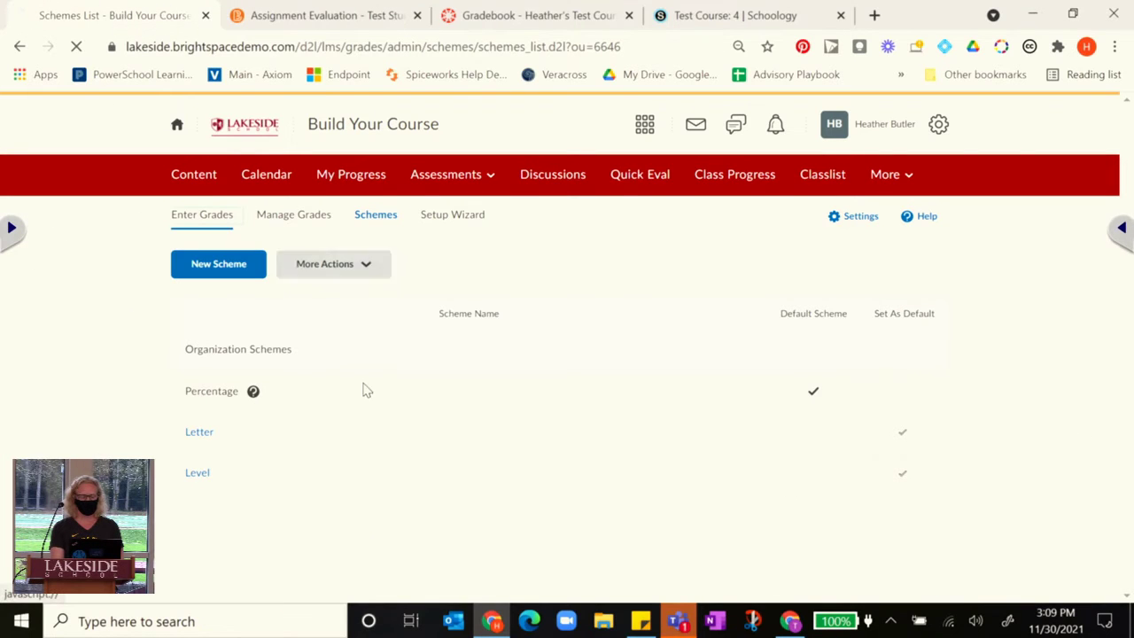
scroll(393, 417, down, 2)
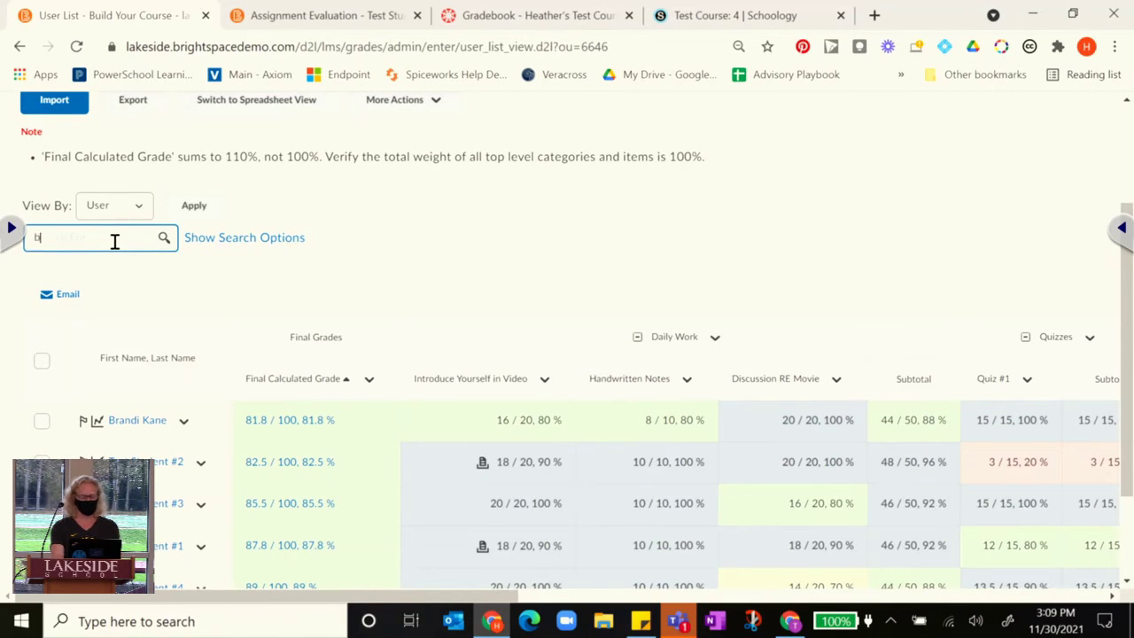
click(164, 237)
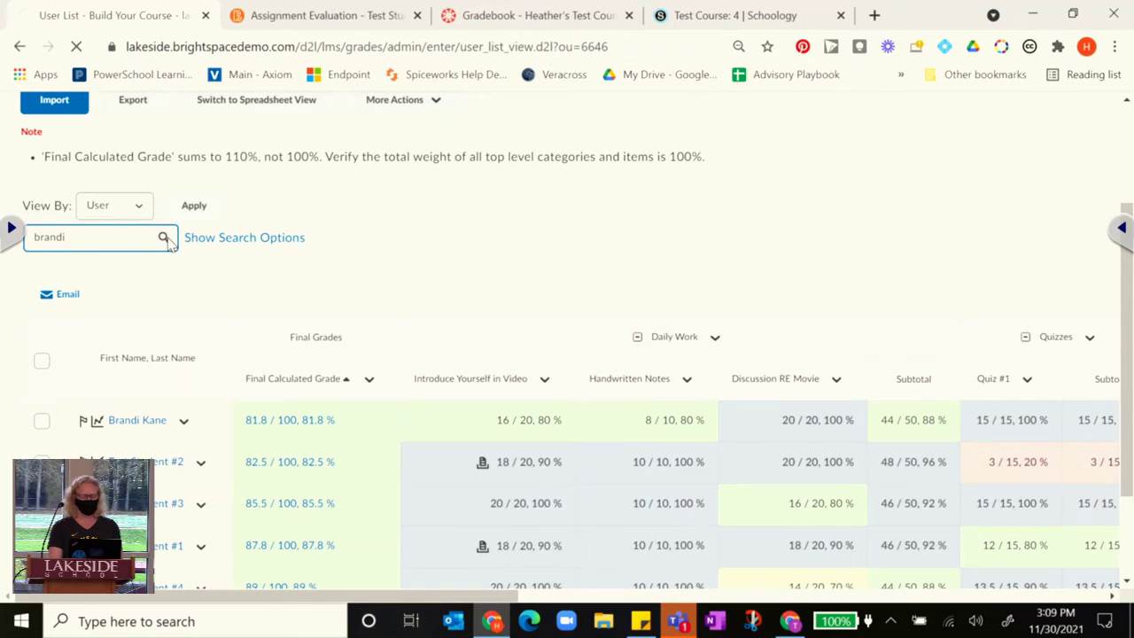
scroll(339, 463, down, 2)
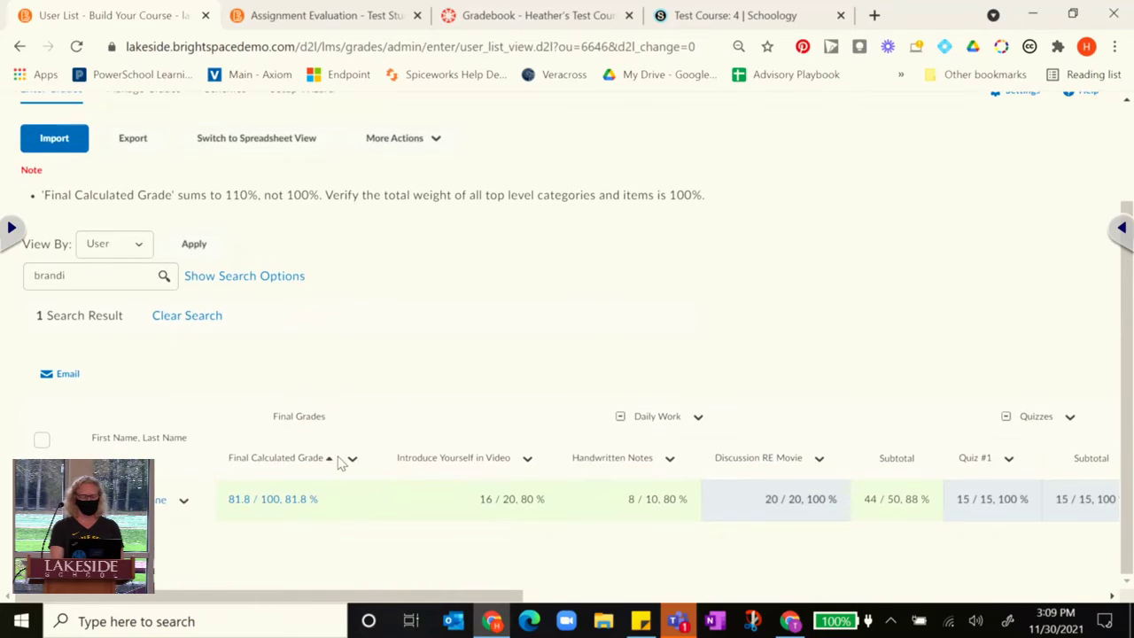
scroll(337, 466, right, 3)
scroll(337, 465, left, 4)
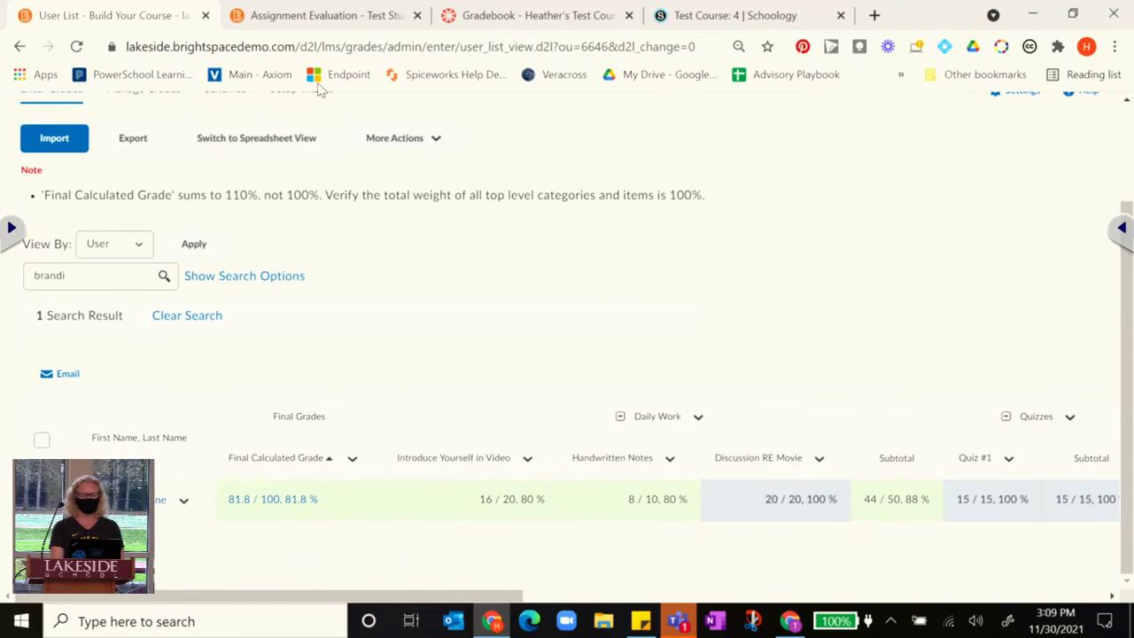
- Switch to the Canvas gradebook, clear the student filter, and show only the Papers assignment group
click(508, 17)
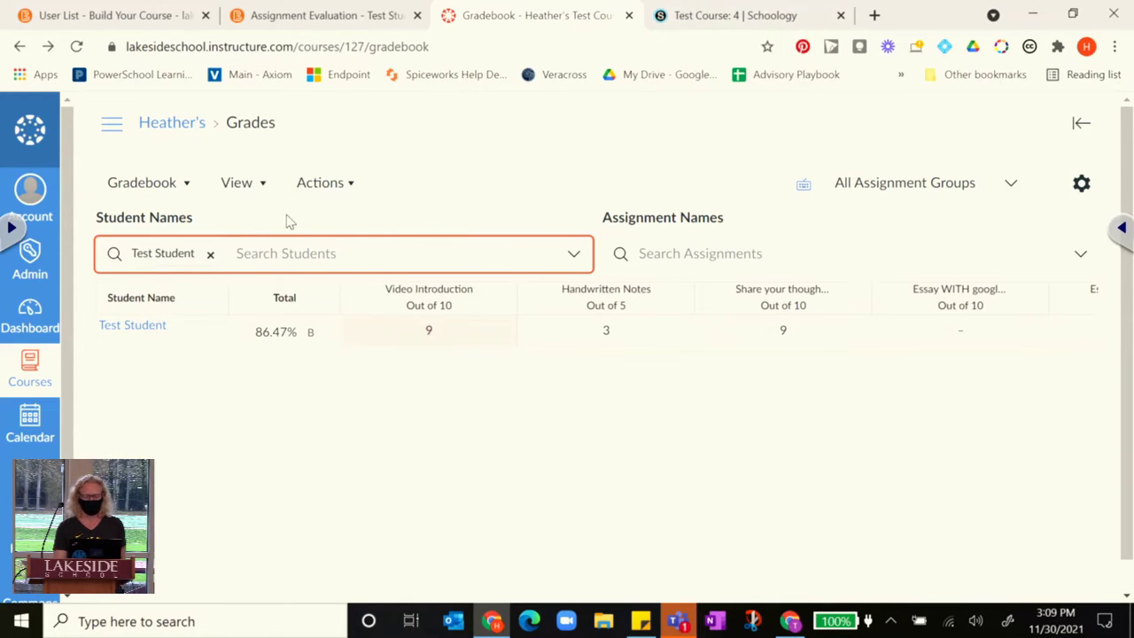
click(211, 254)
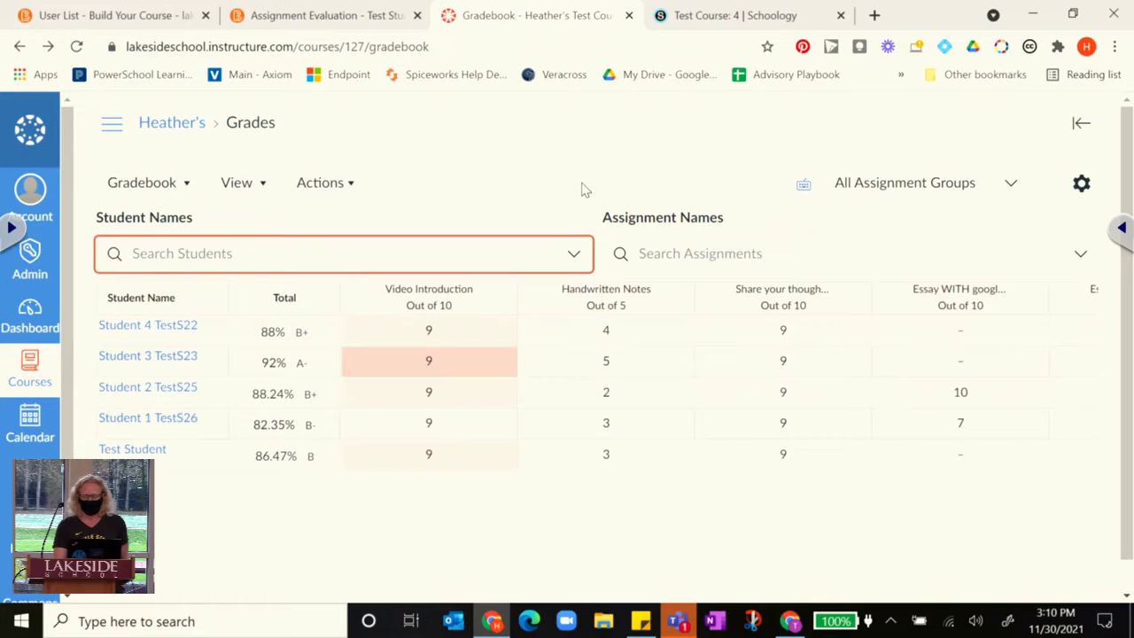
click(1019, 188)
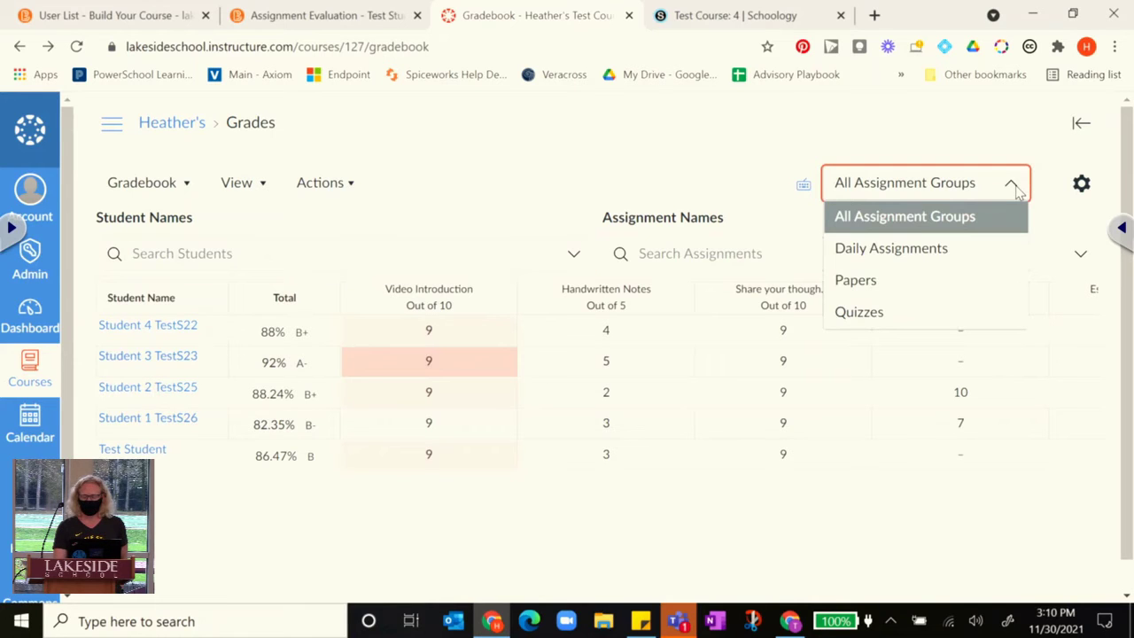
click(883, 282)
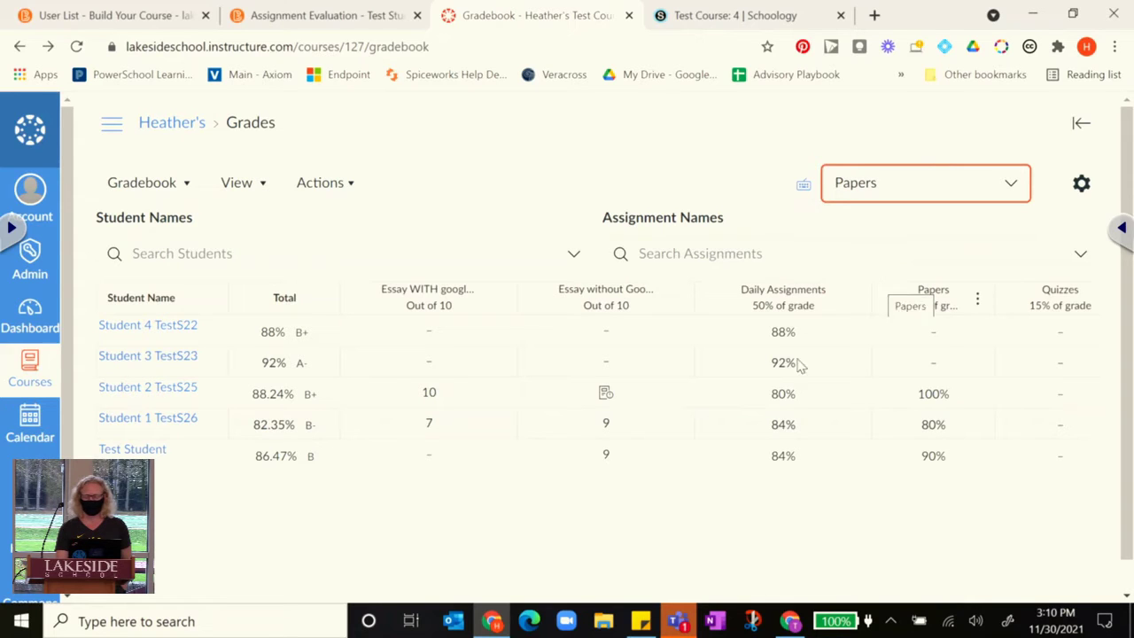
- Review the gradebook's import and export actions and its arrangement, filter, status and column view options
click(324, 184)
click(238, 185)
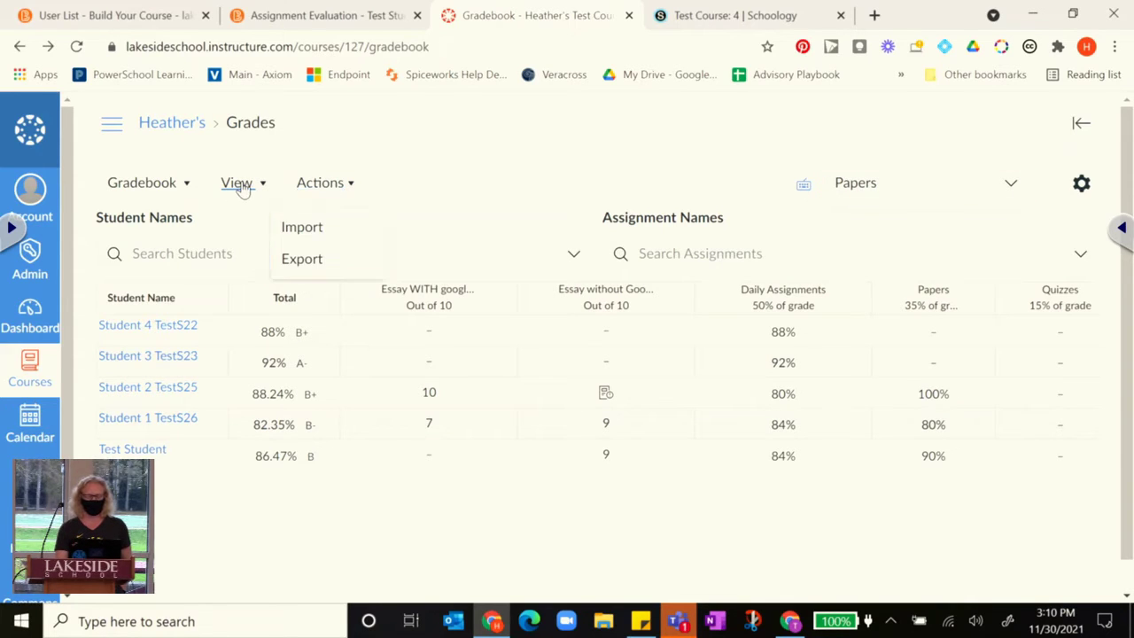
mouse_move(212, 271)
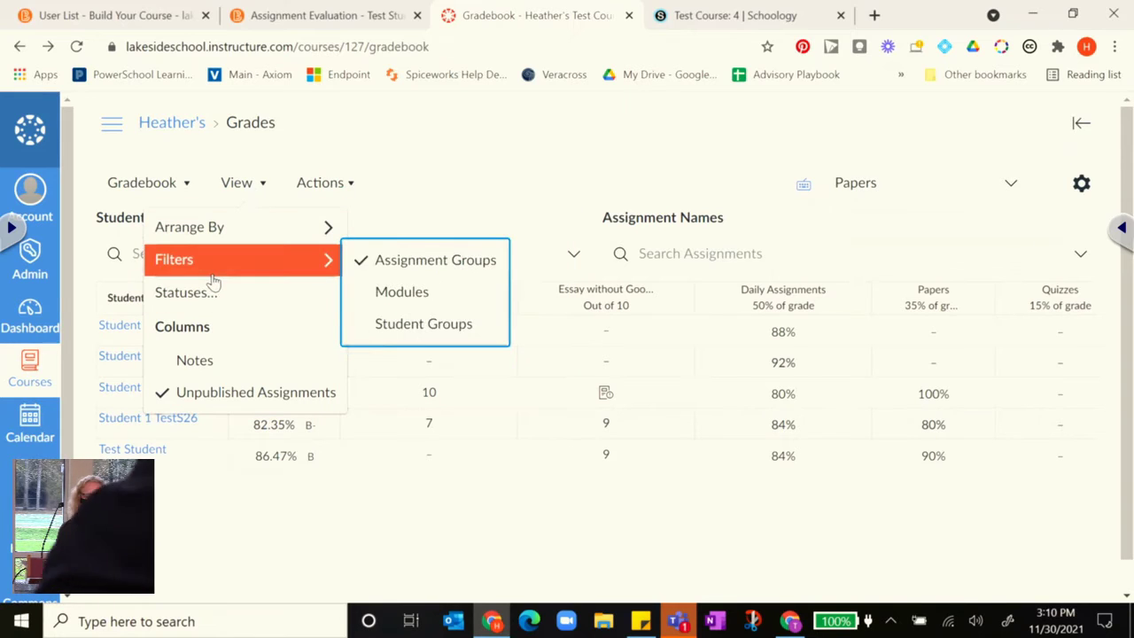
click(434, 174)
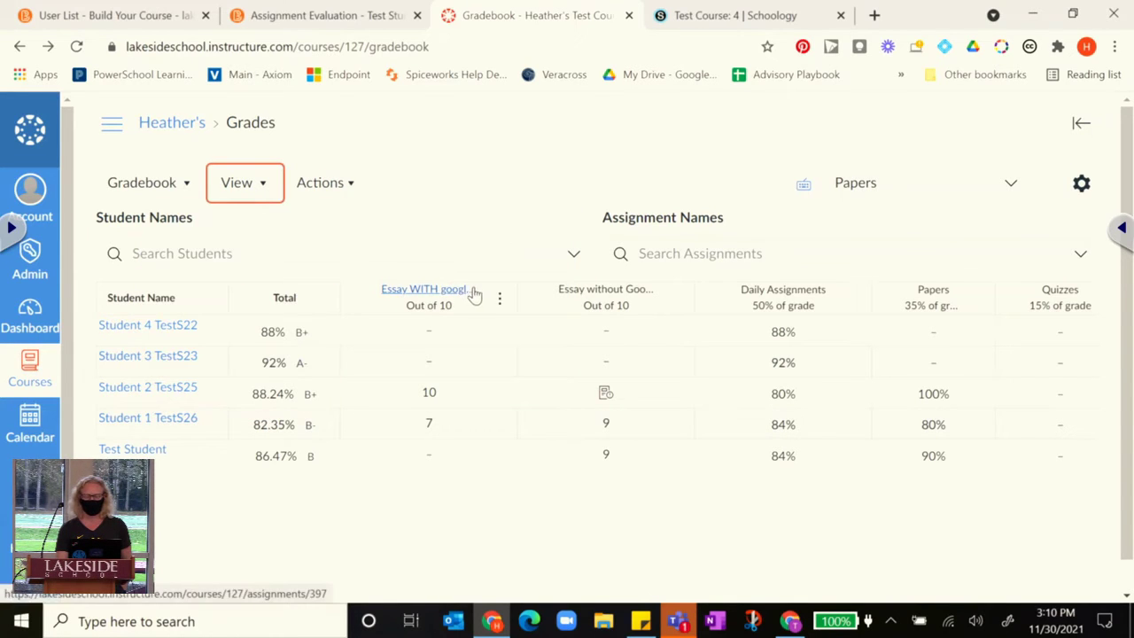
- Sort the gradebook by the Essay WITH Google assignment's grades from low to high
click(498, 299)
mouse_move(498, 334)
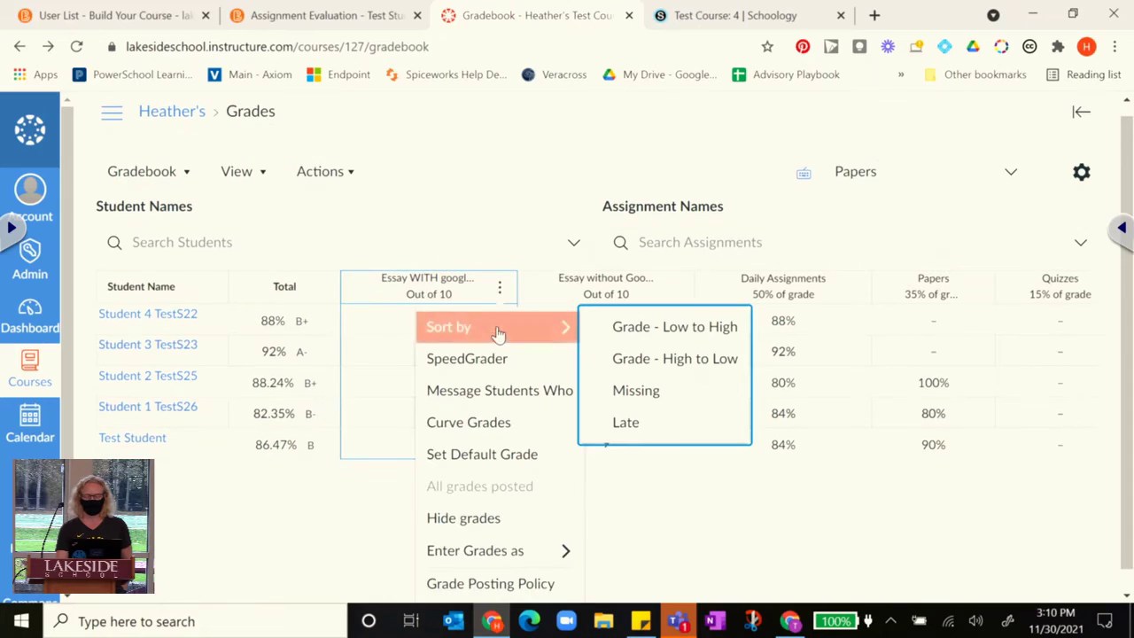
click(640, 327)
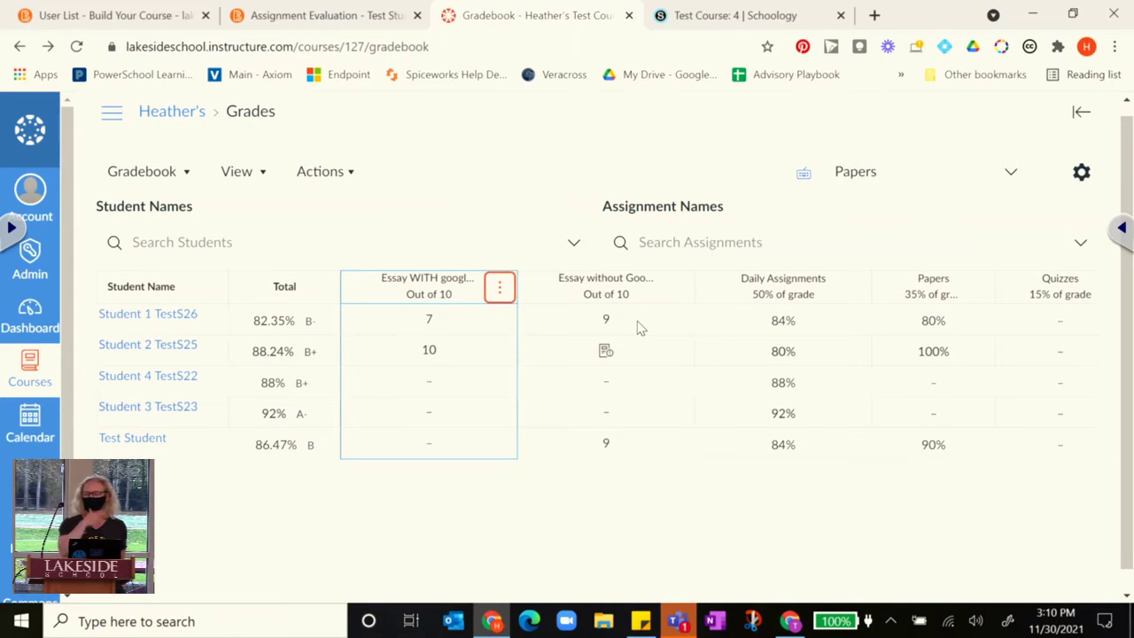
- Switch to the Brightspace grade entry list and sort it by the Introduce Yourself in Video grades
click(326, 15)
click(193, 14)
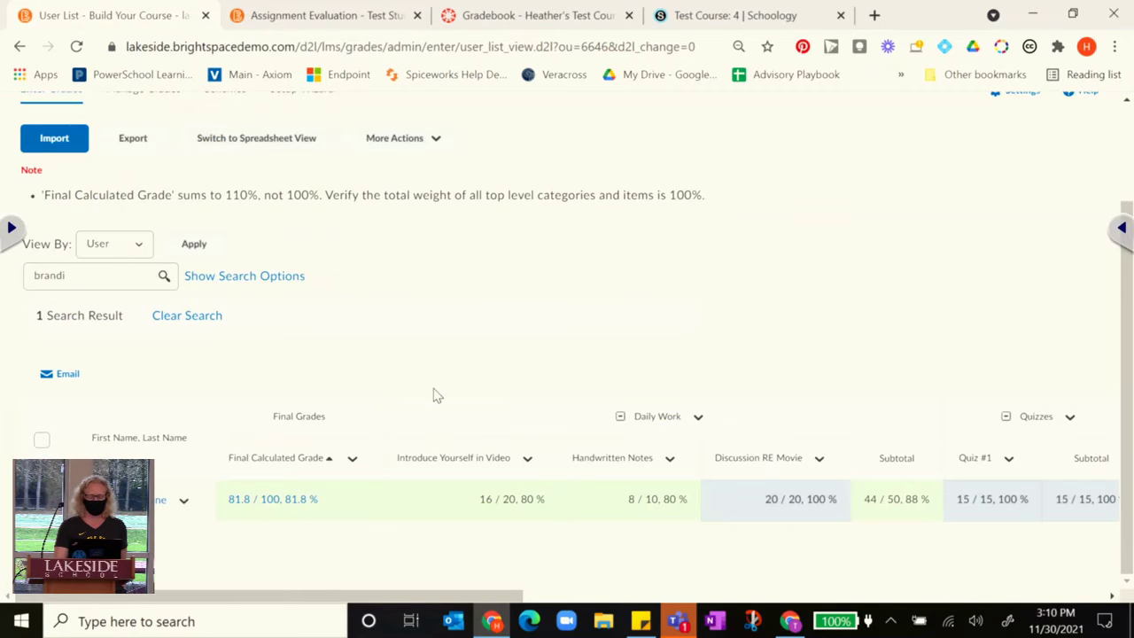
click(528, 462)
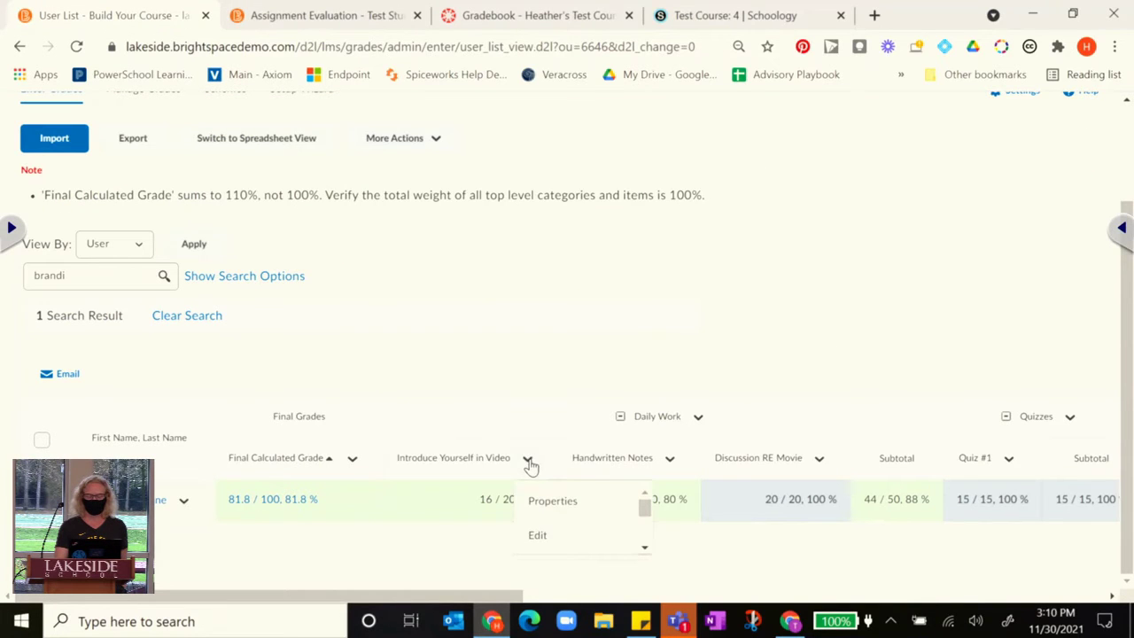
click(496, 459)
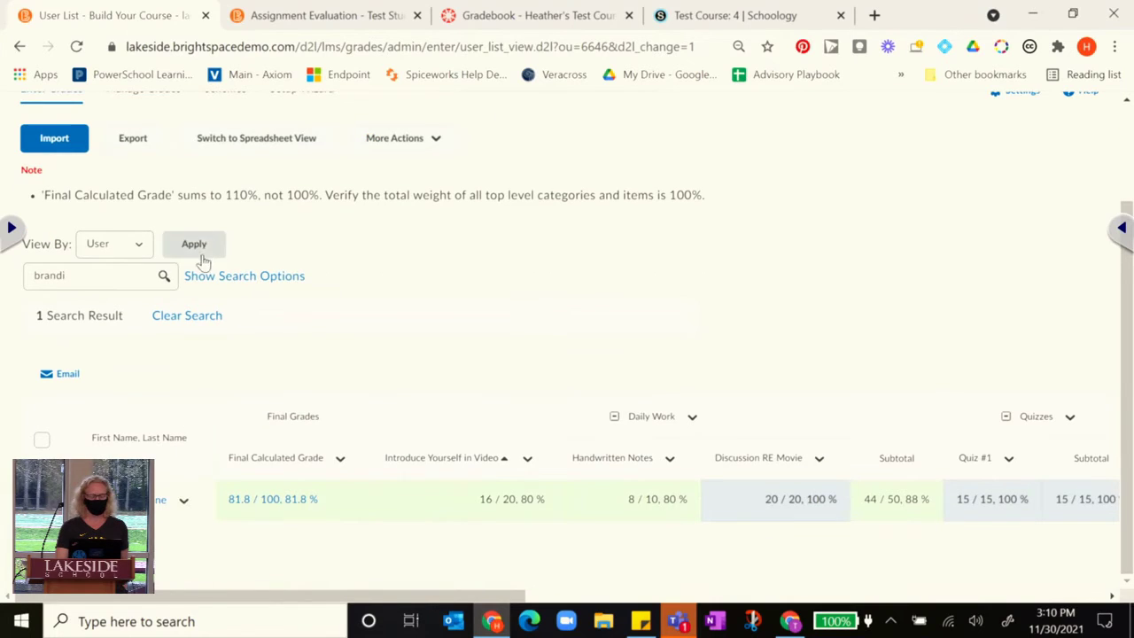
- Clear the student search and sort all students by their Introduce Yourself in Video grades from high to low
double_click(30, 278)
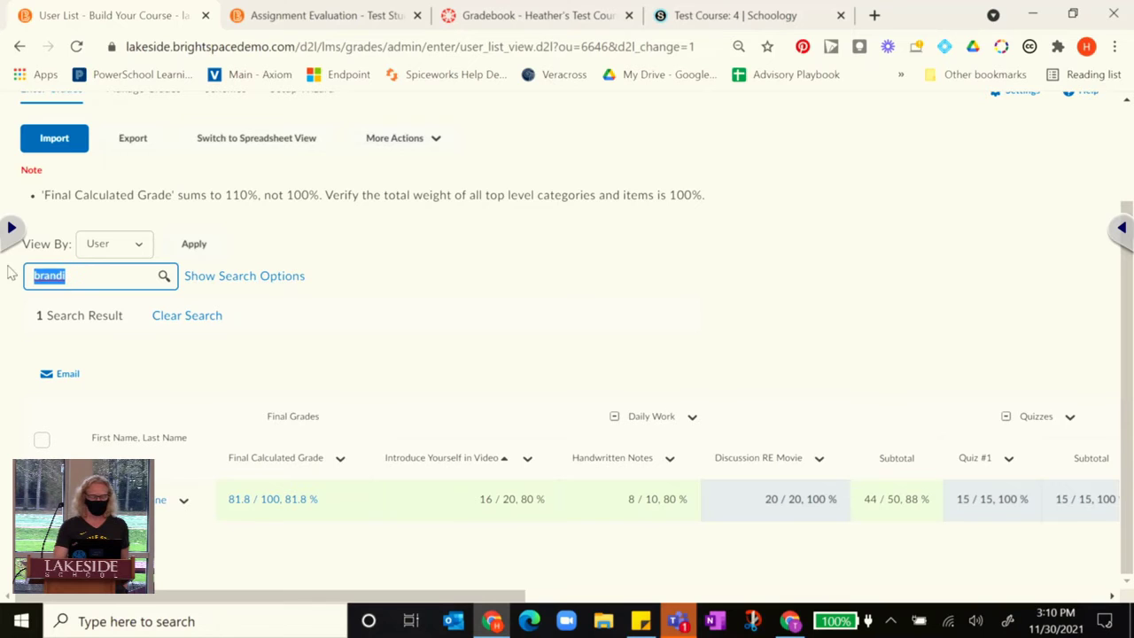
key(BackSpace)
click(204, 247)
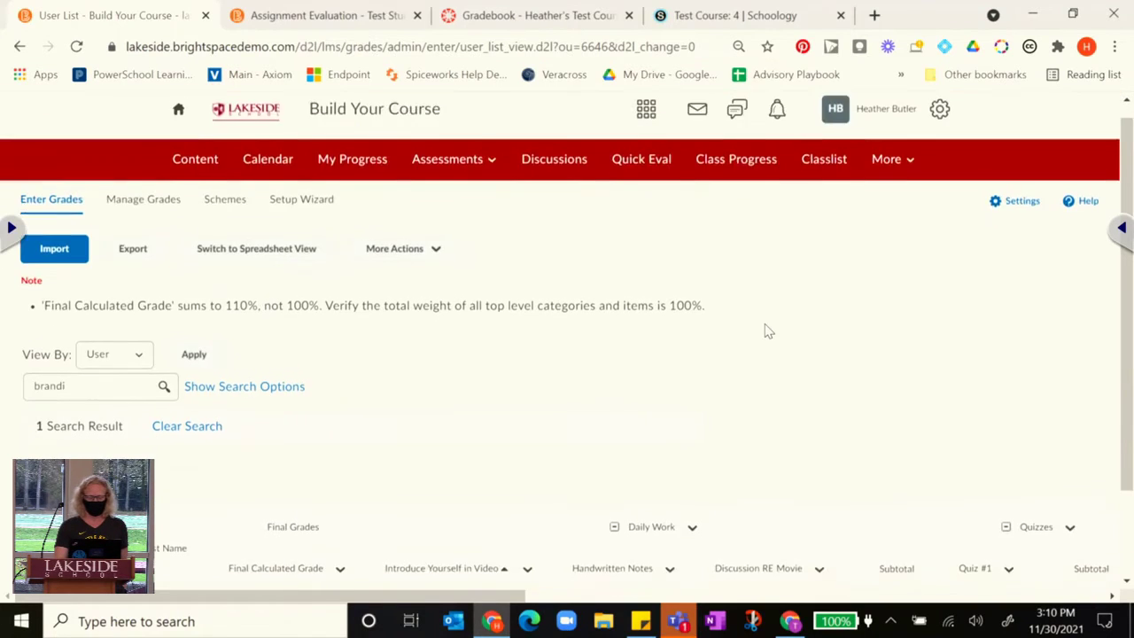
click(160, 280)
click(183, 325)
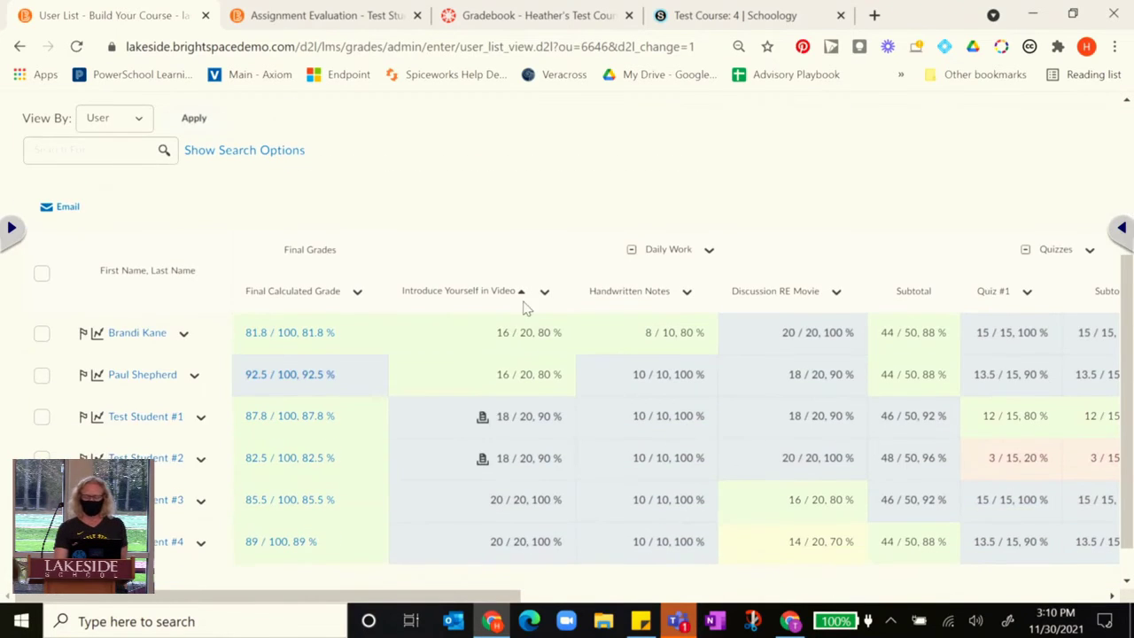
click(520, 298)
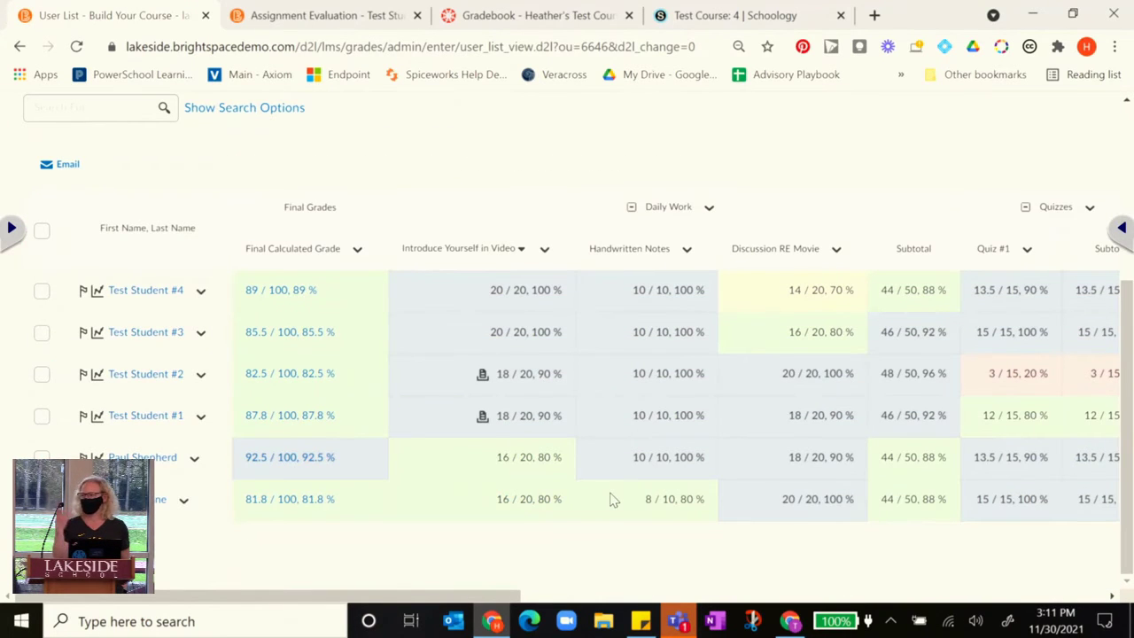
- Switch to Schoology, open Test Course: 4's gradebook, and review the Google Assignments essay column's actions and the student name sorting options
click(727, 27)
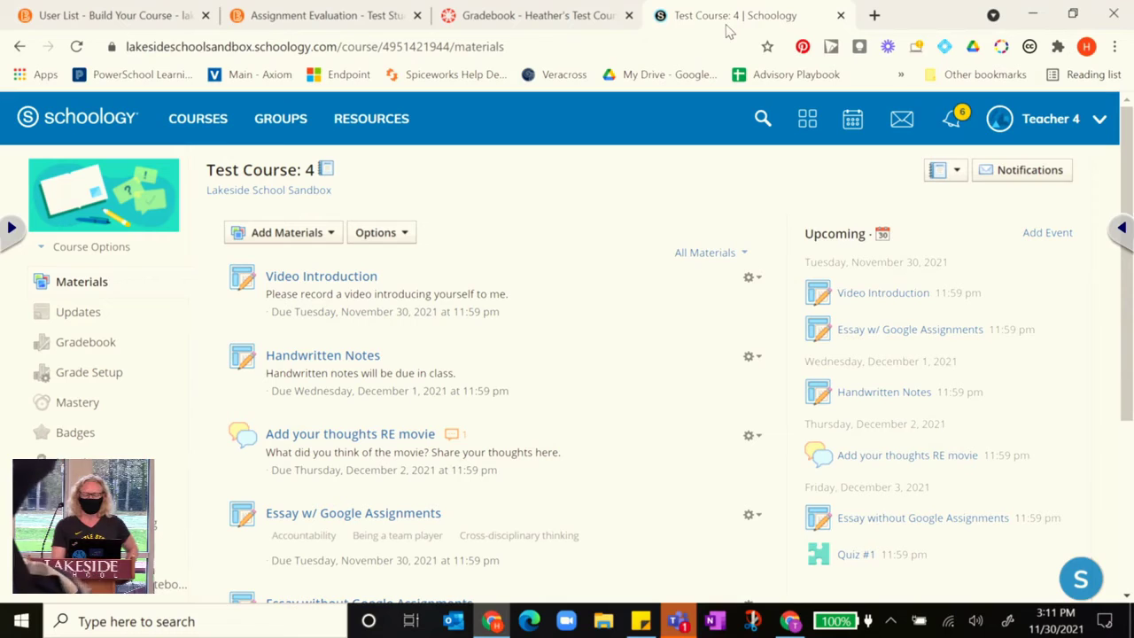
click(86, 348)
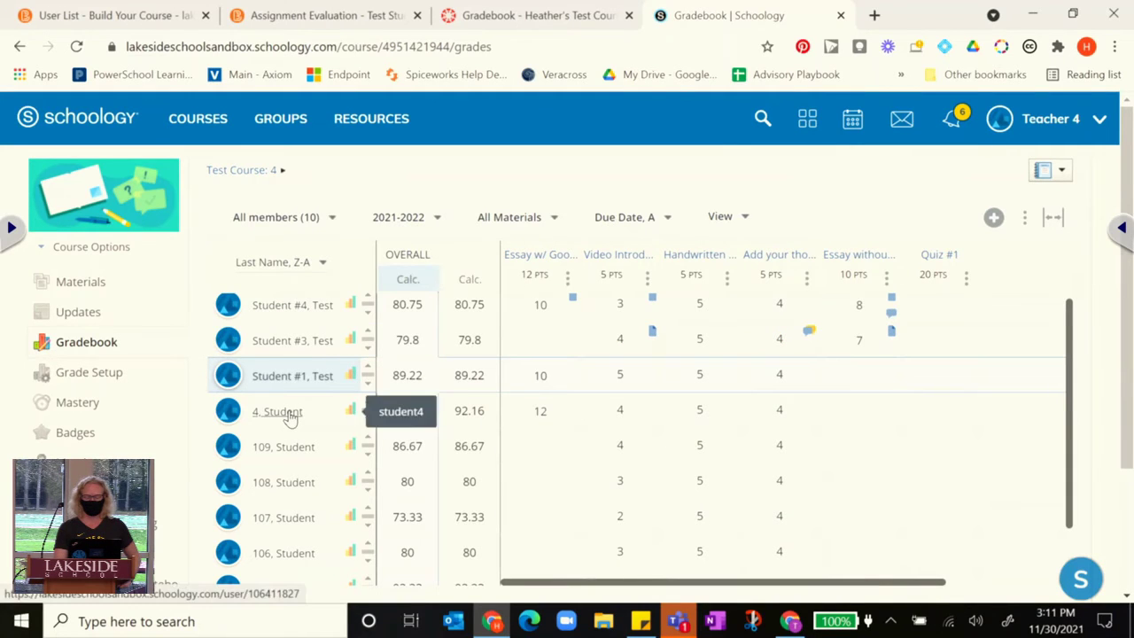
click(563, 278)
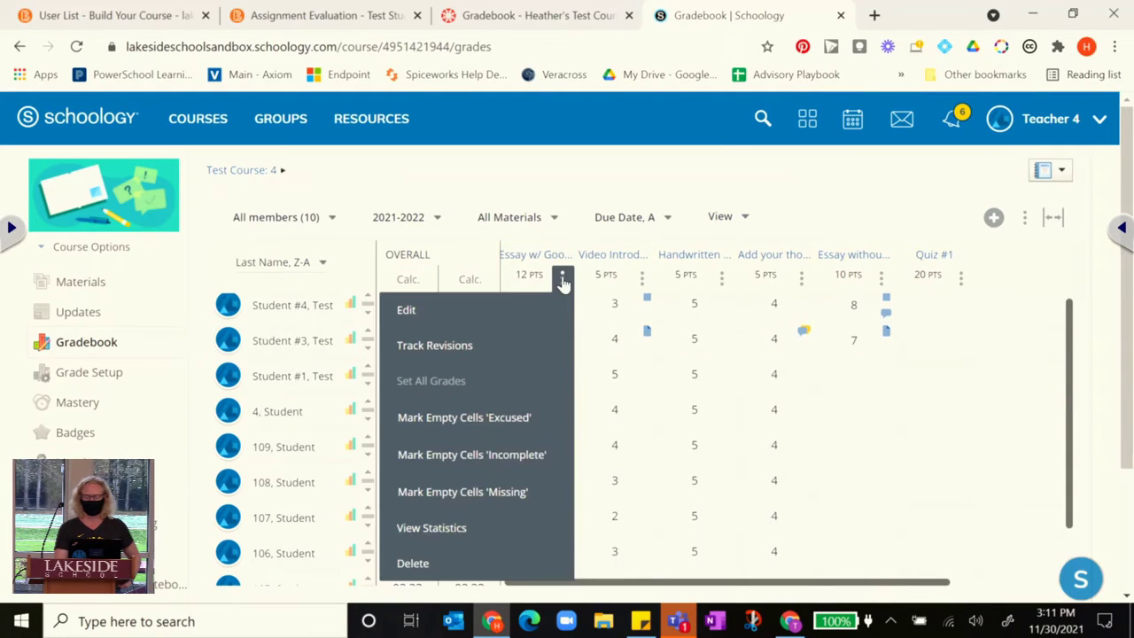
click(322, 265)
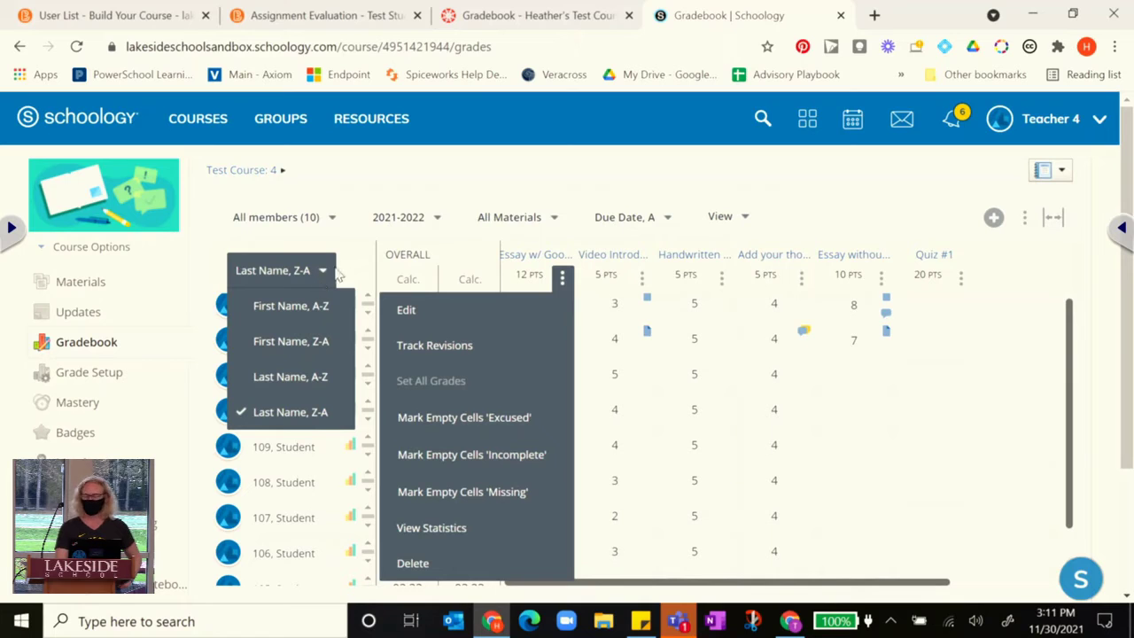
click(478, 188)
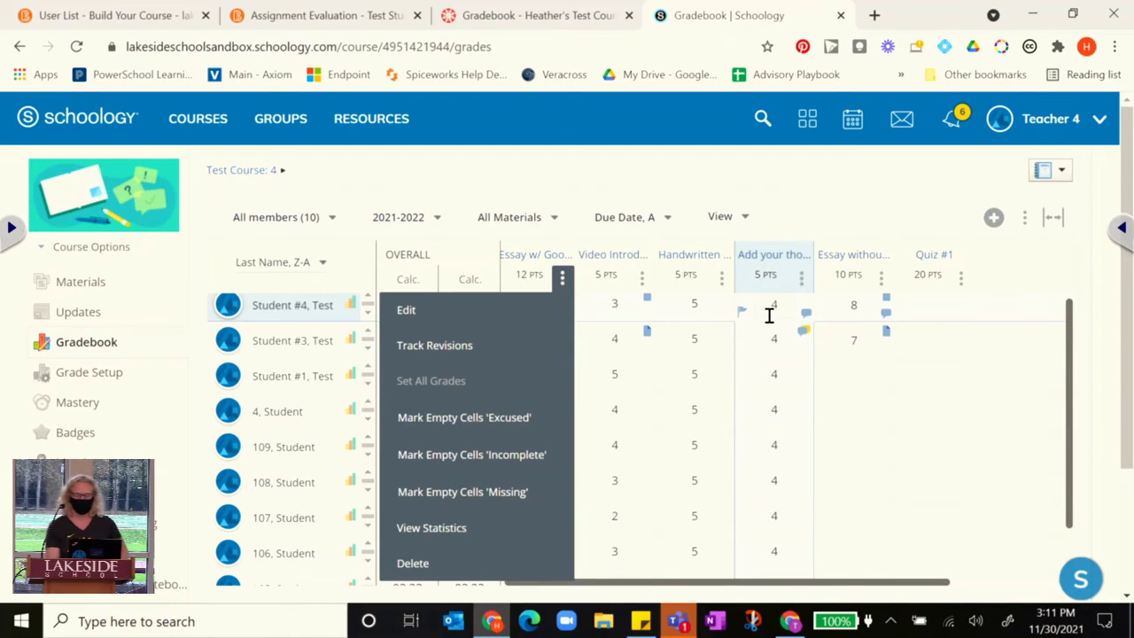
mouse_move(790, 284)
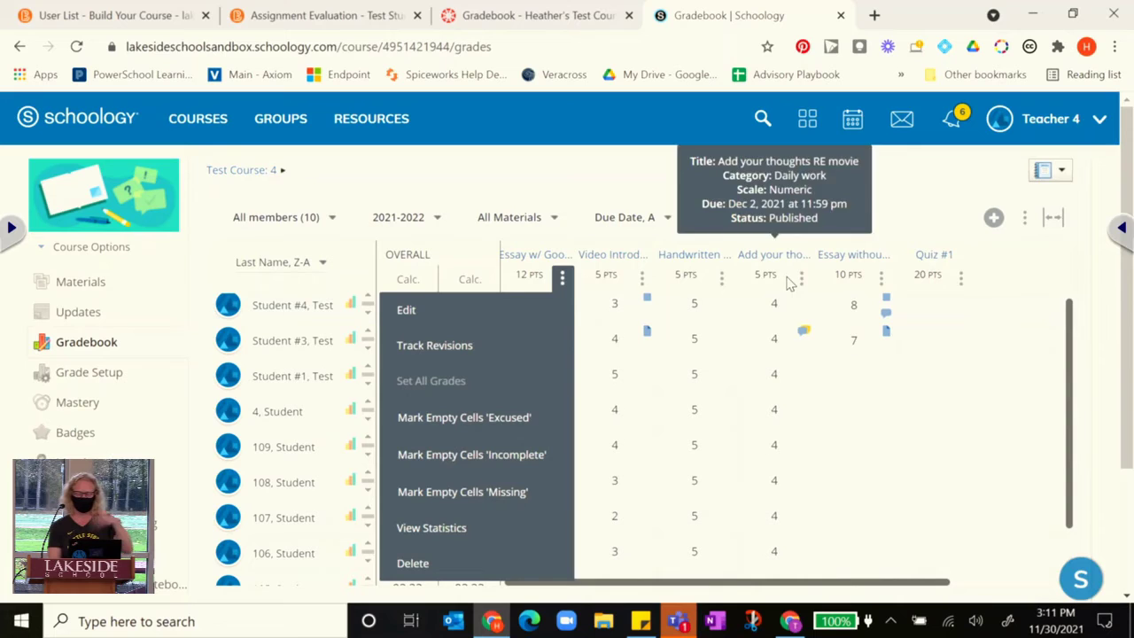
click(812, 217)
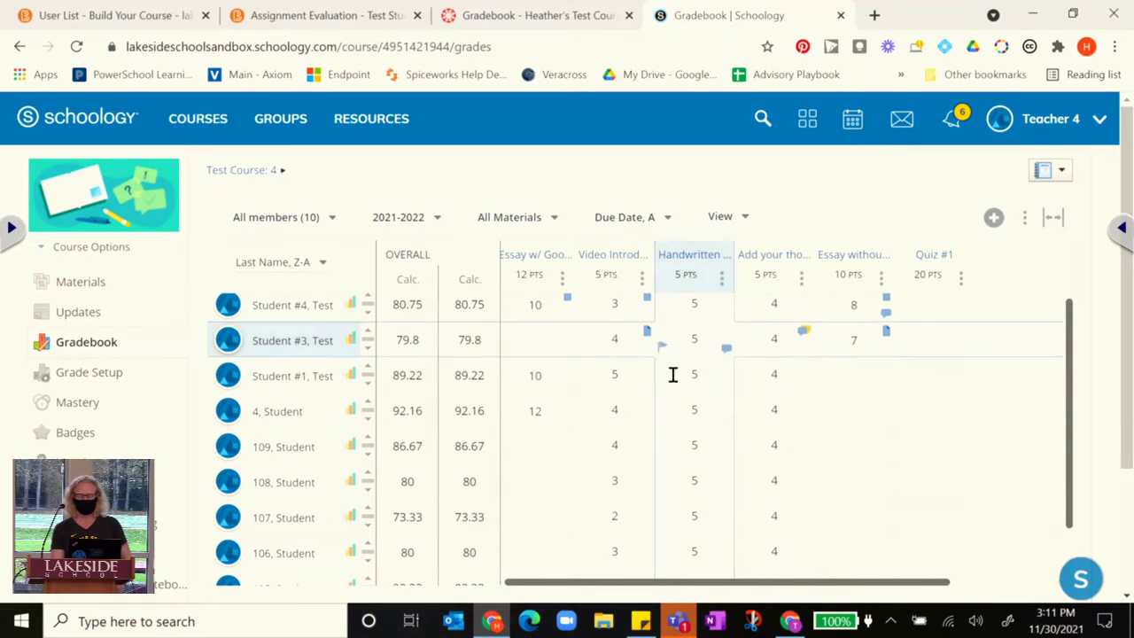
- Open Test Student #4's Video Introduction submission from the gradebook, check the list of submitting students, and return to the gradebook
scroll(638, 399, up, 1)
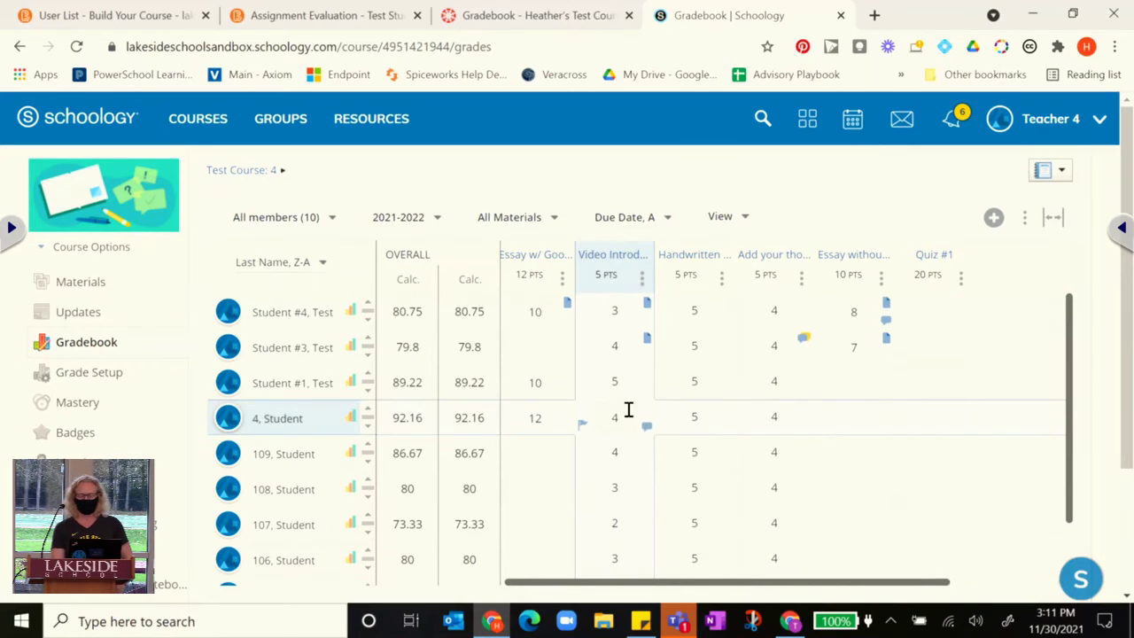
click(647, 307)
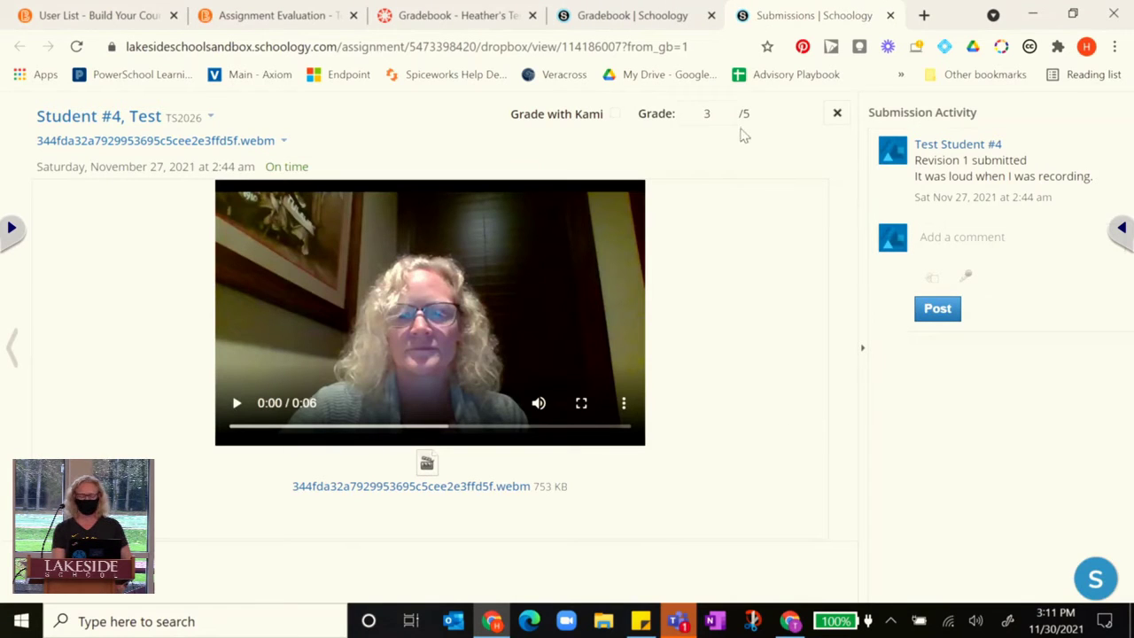
click(644, 22)
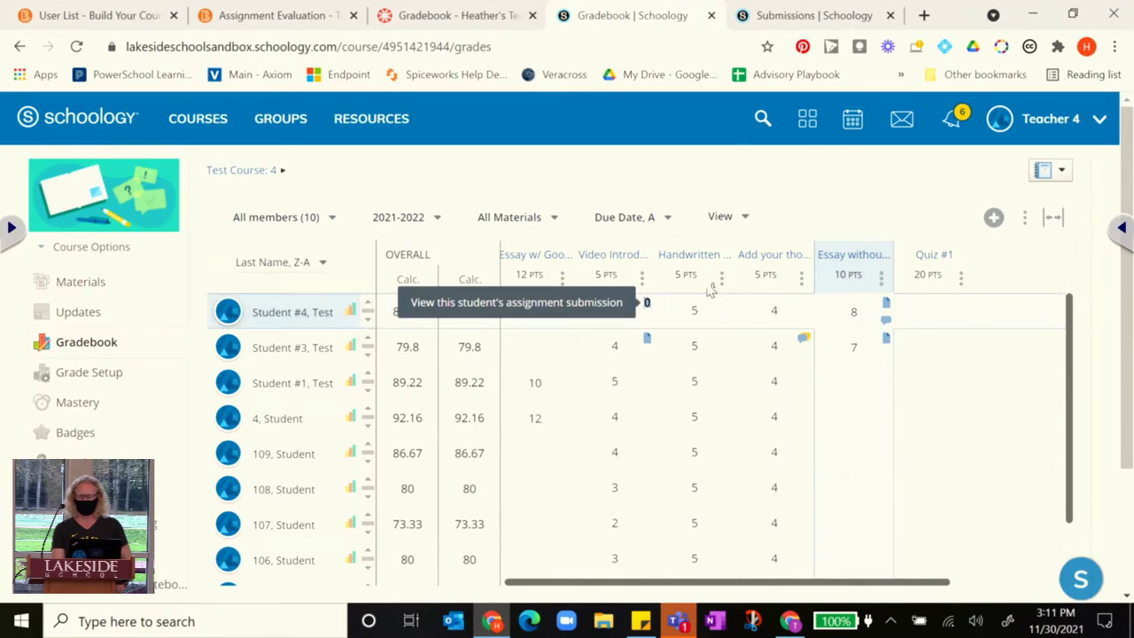
click(808, 17)
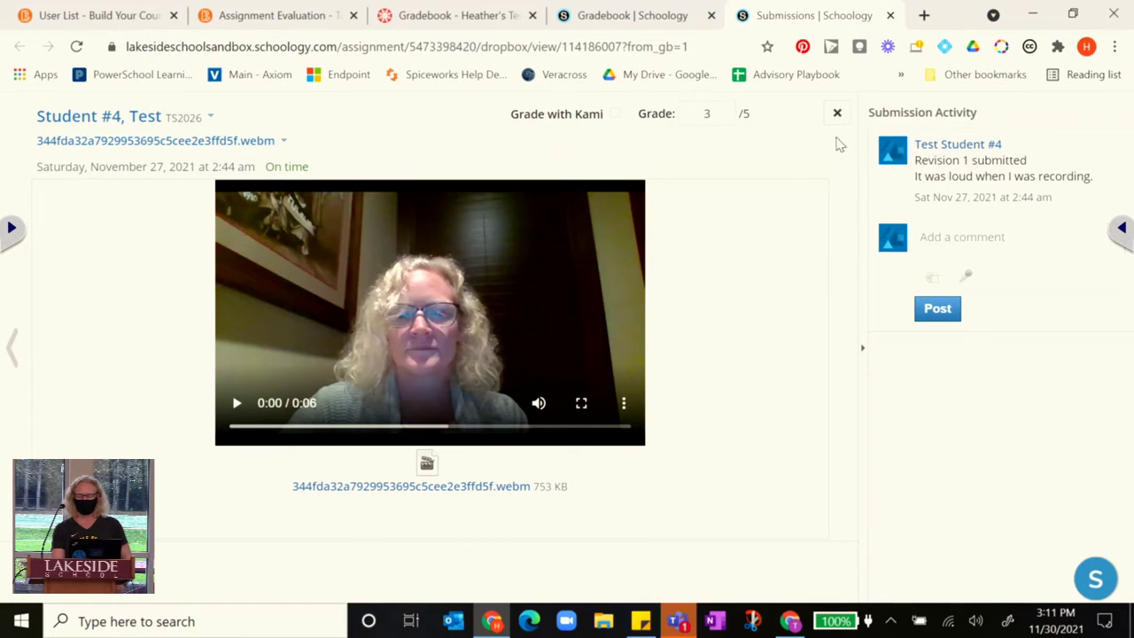
click(211, 119)
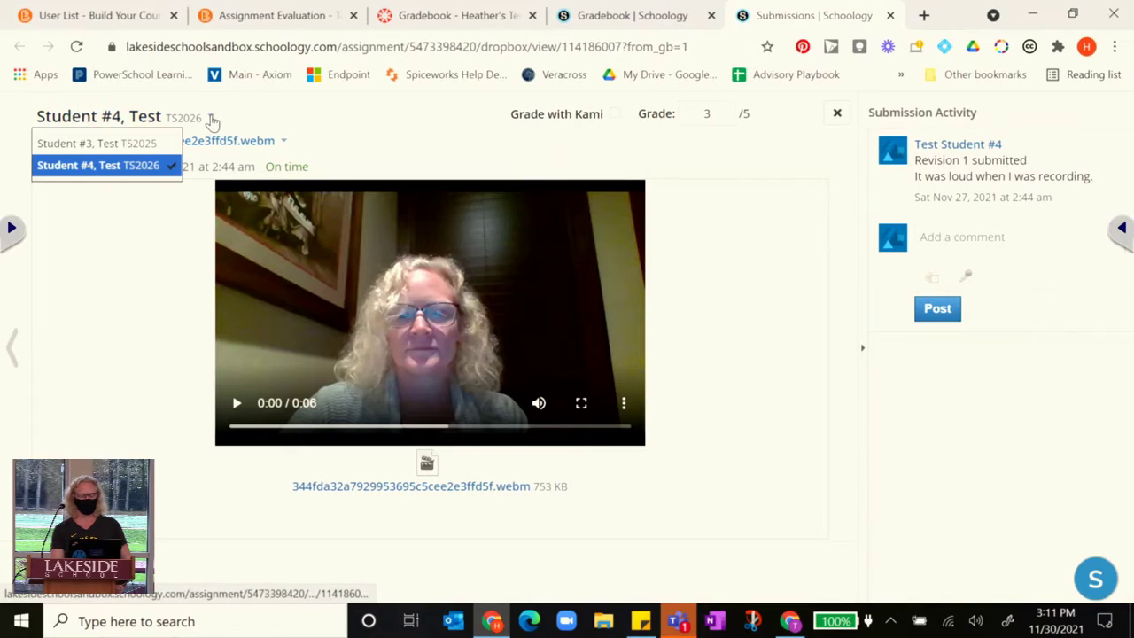
click(277, 129)
click(615, 15)
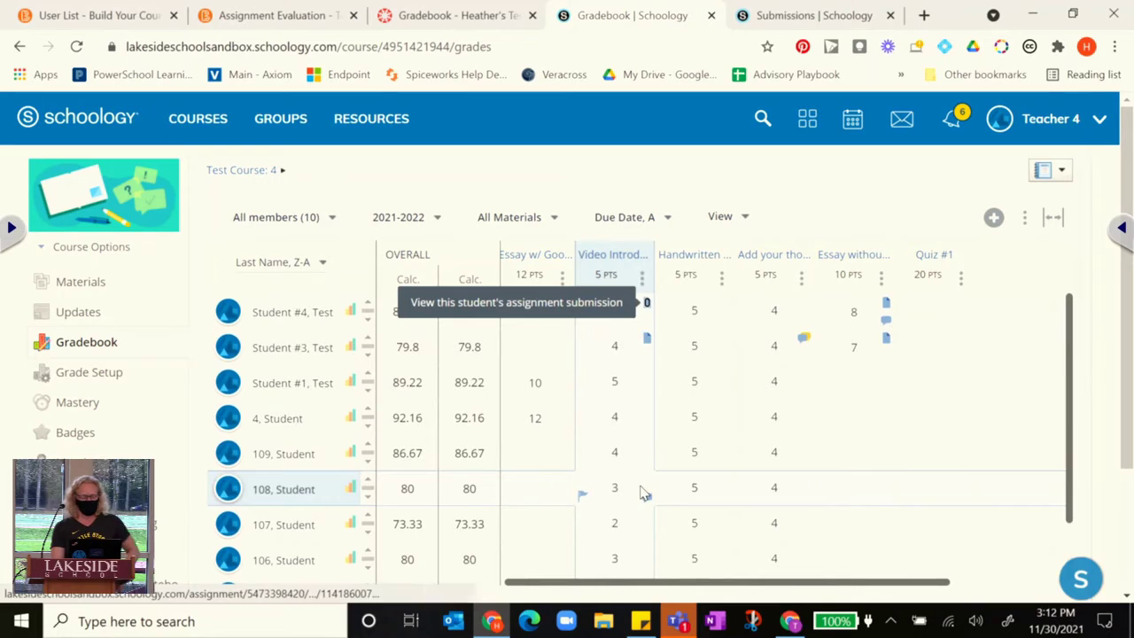
- Review the gradebook's bulk edit, print, export and import options, and view the Video Introduction assignment's page
click(1024, 221)
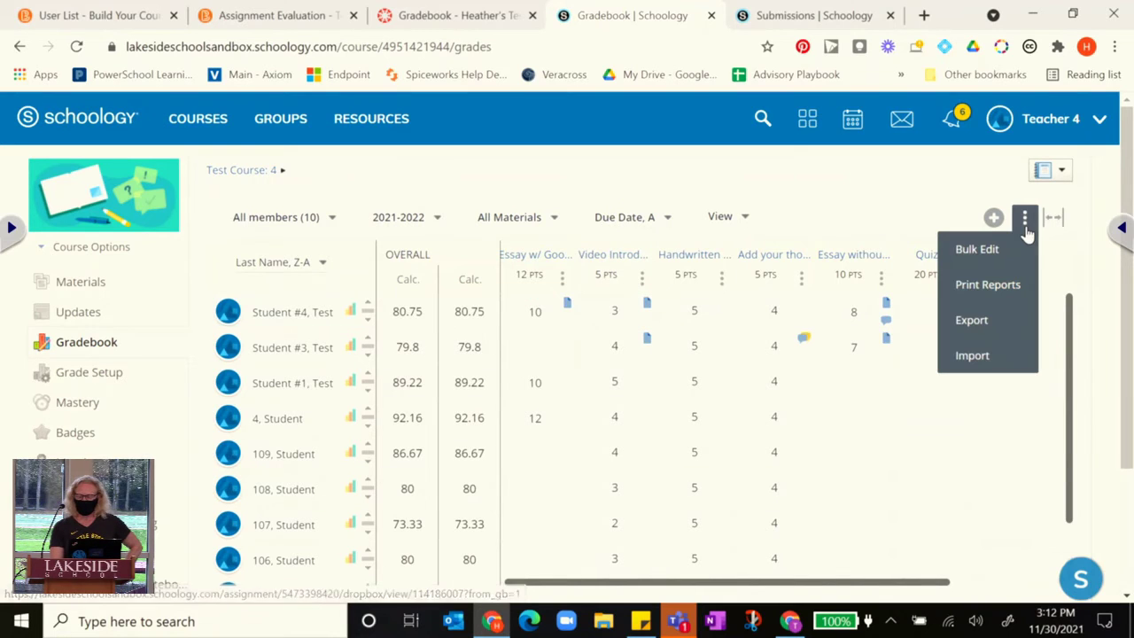
click(880, 181)
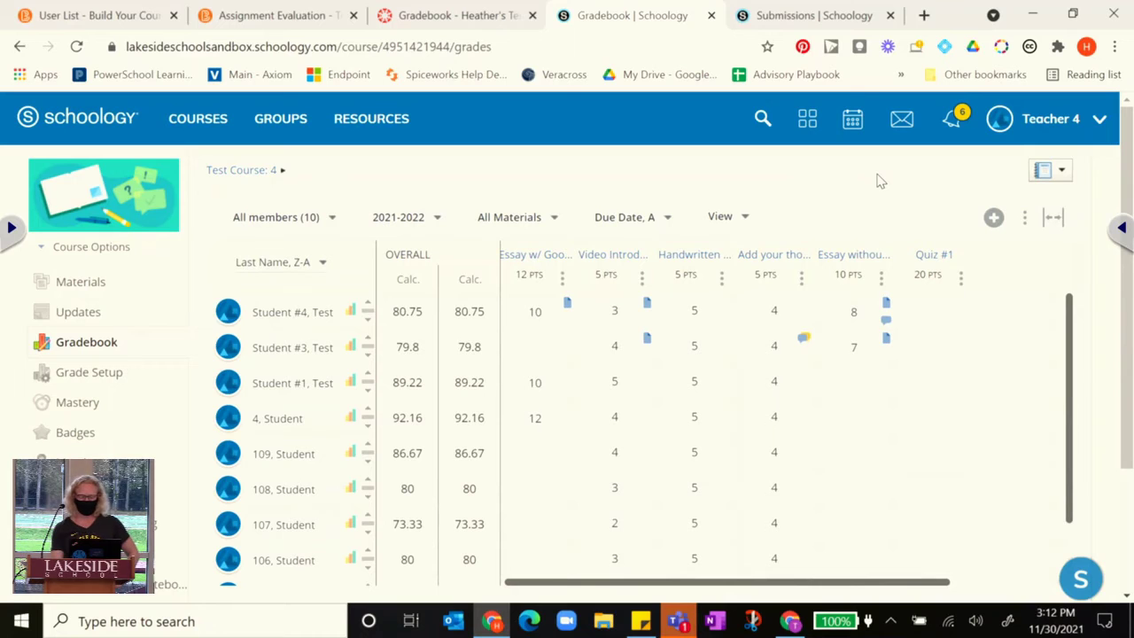
click(618, 258)
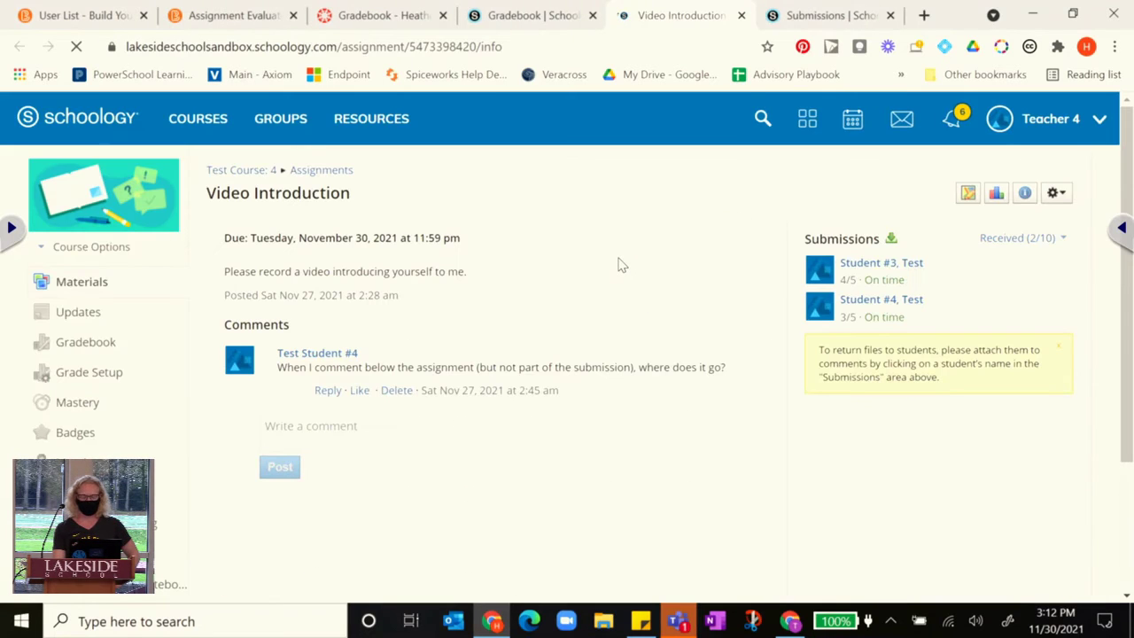
click(741, 15)
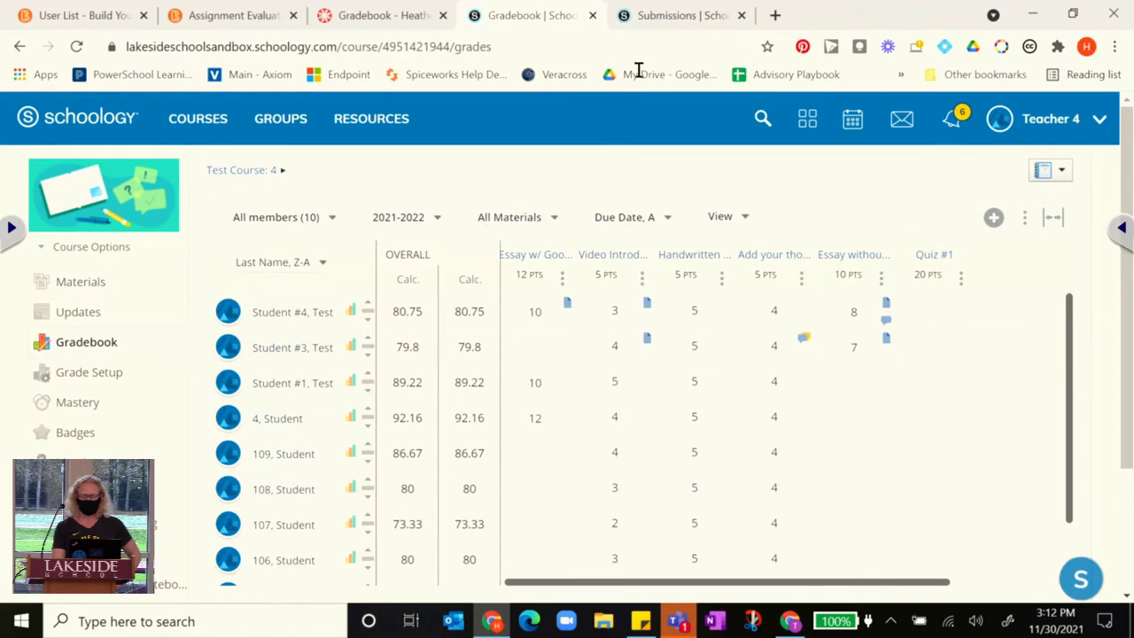
- Open the course's assignments in Bulk Edit and set the Essay w/ Google Assignments due date to 12/01/21
click(1025, 221)
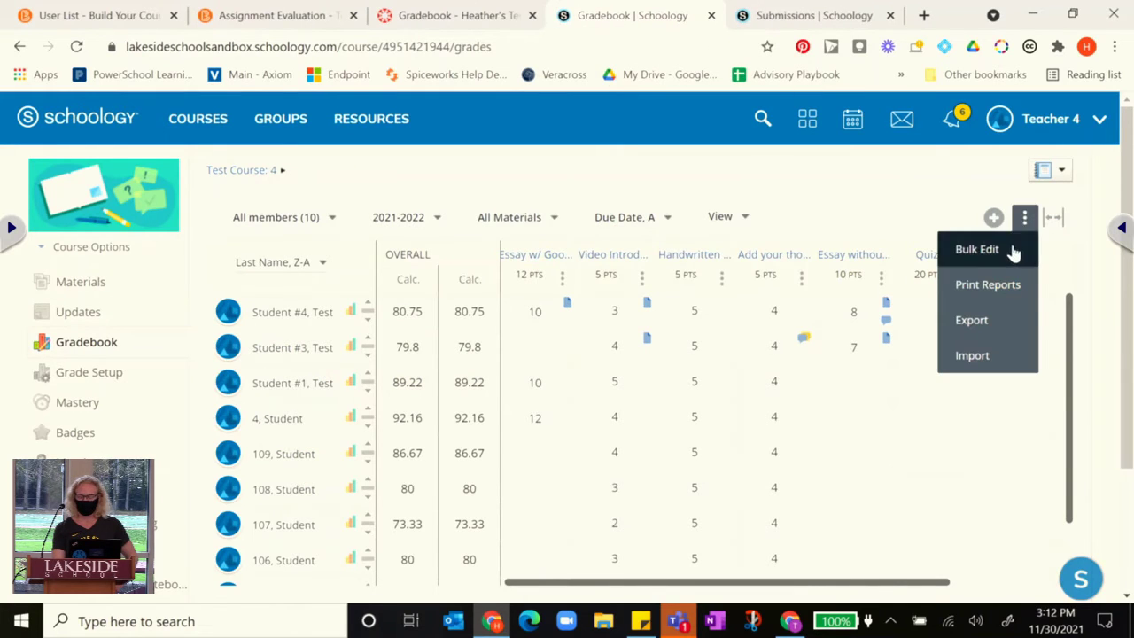
click(1015, 251)
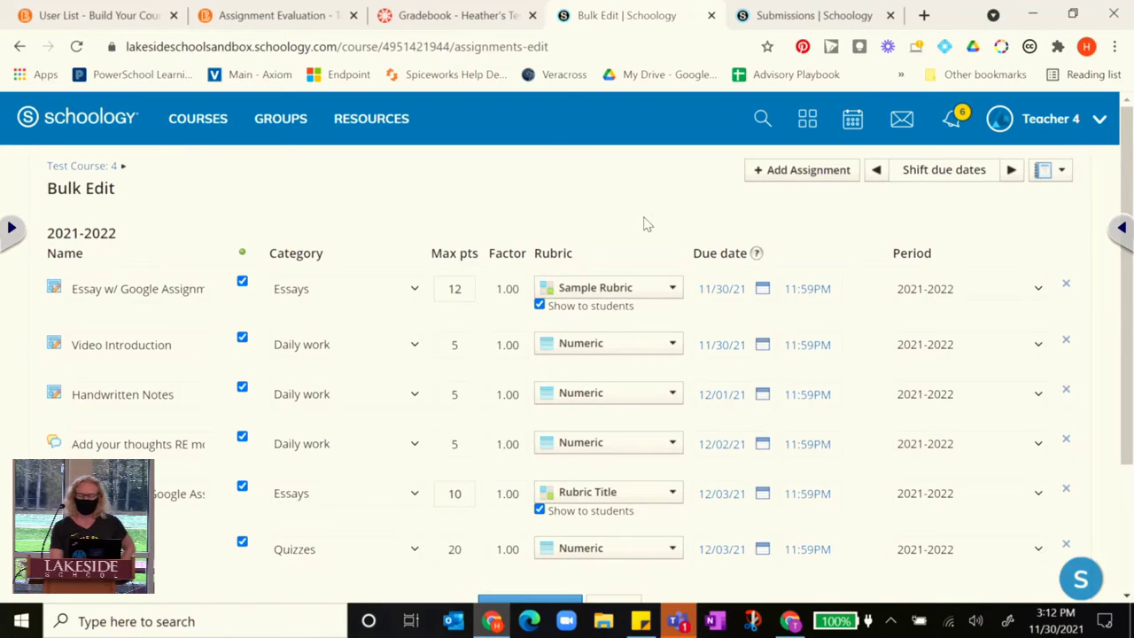
click(763, 291)
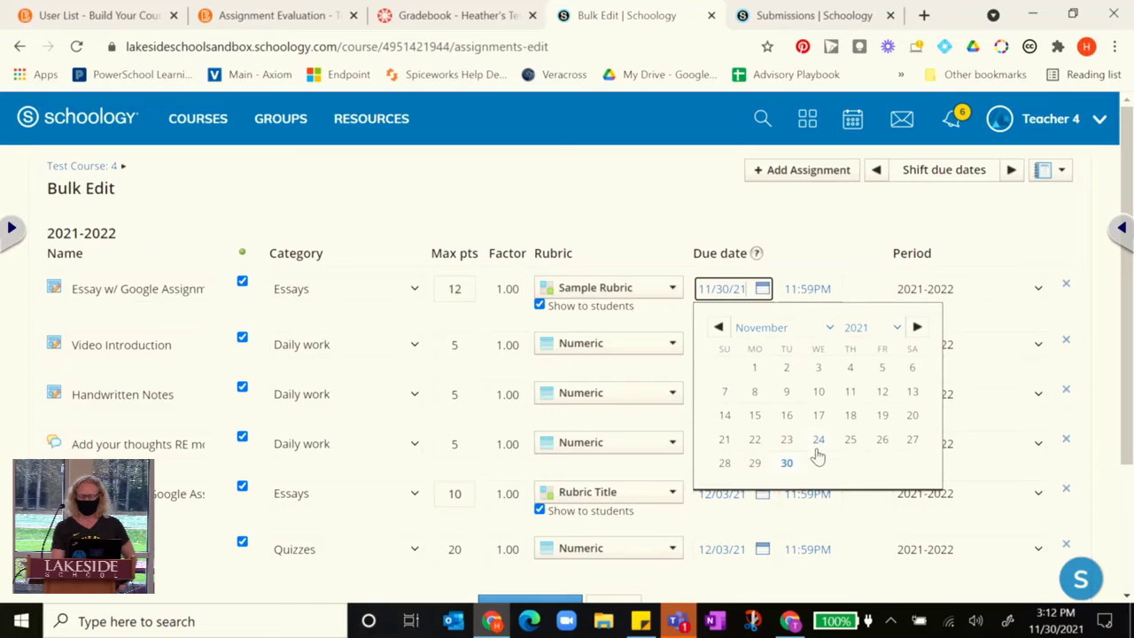
click(917, 327)
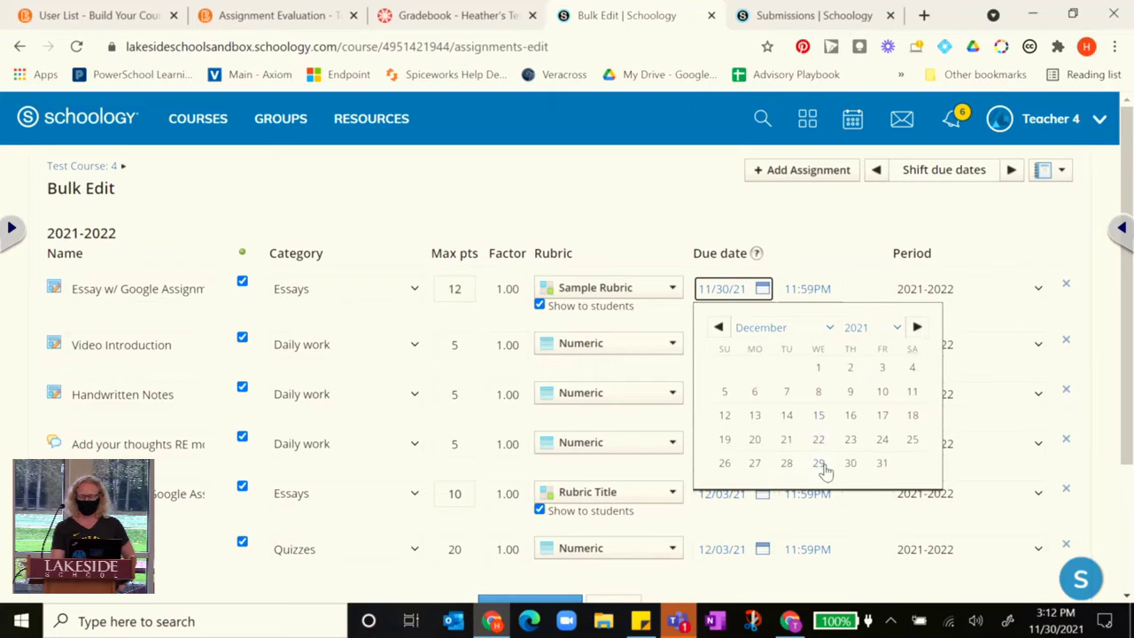
click(819, 370)
- Set the Video Introduction due date to 12/03/21 and look over the rest of the bulk edit table
click(761, 347)
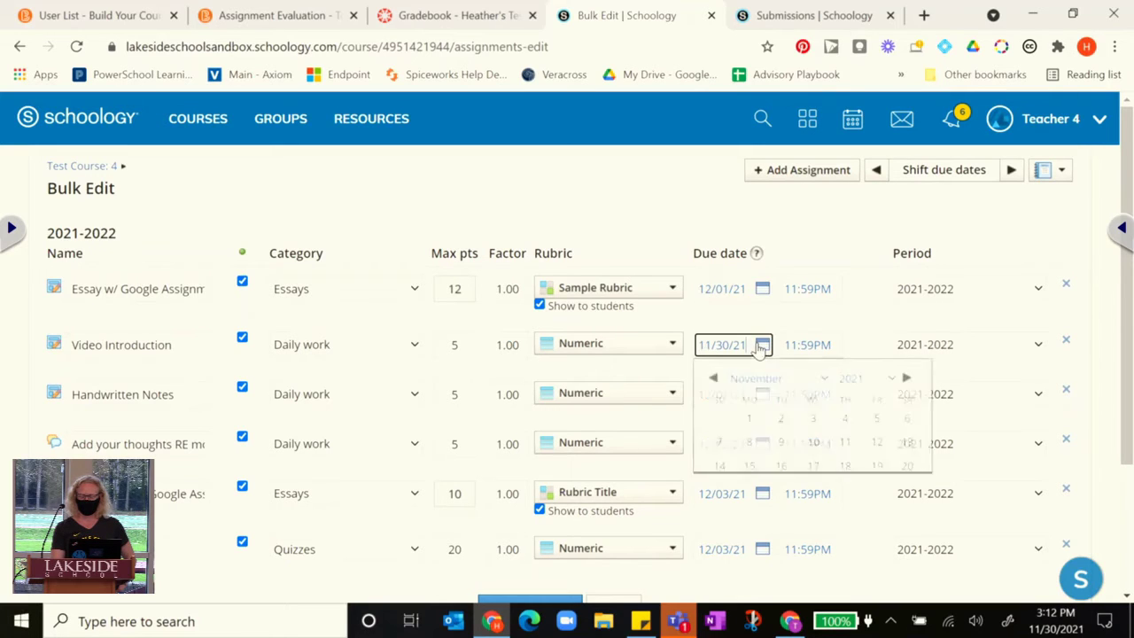
click(917, 383)
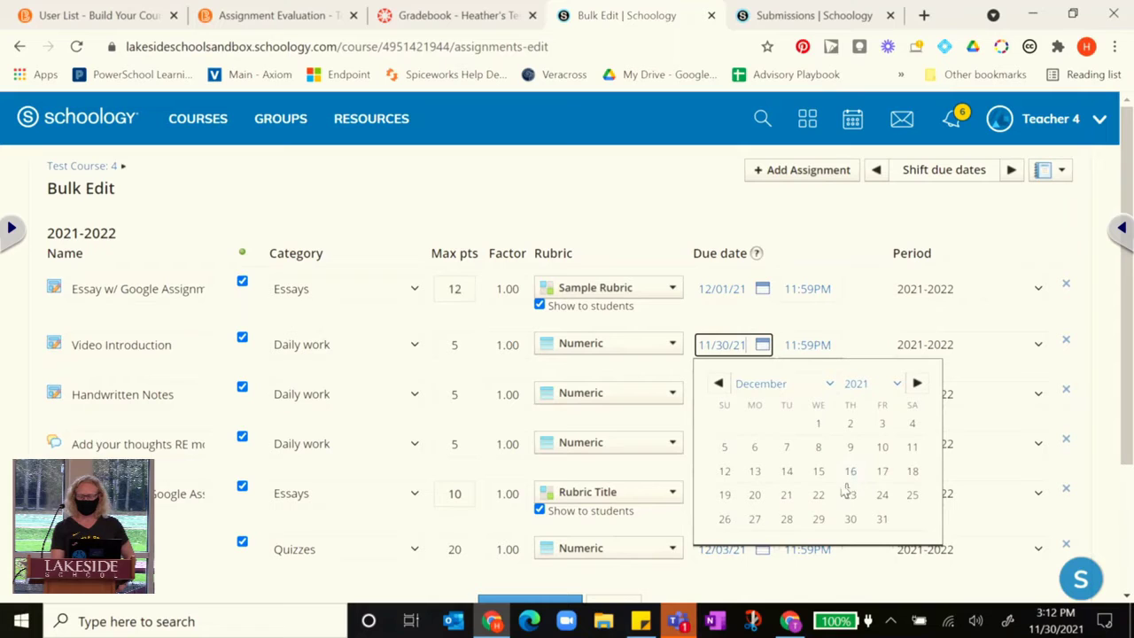
click(883, 422)
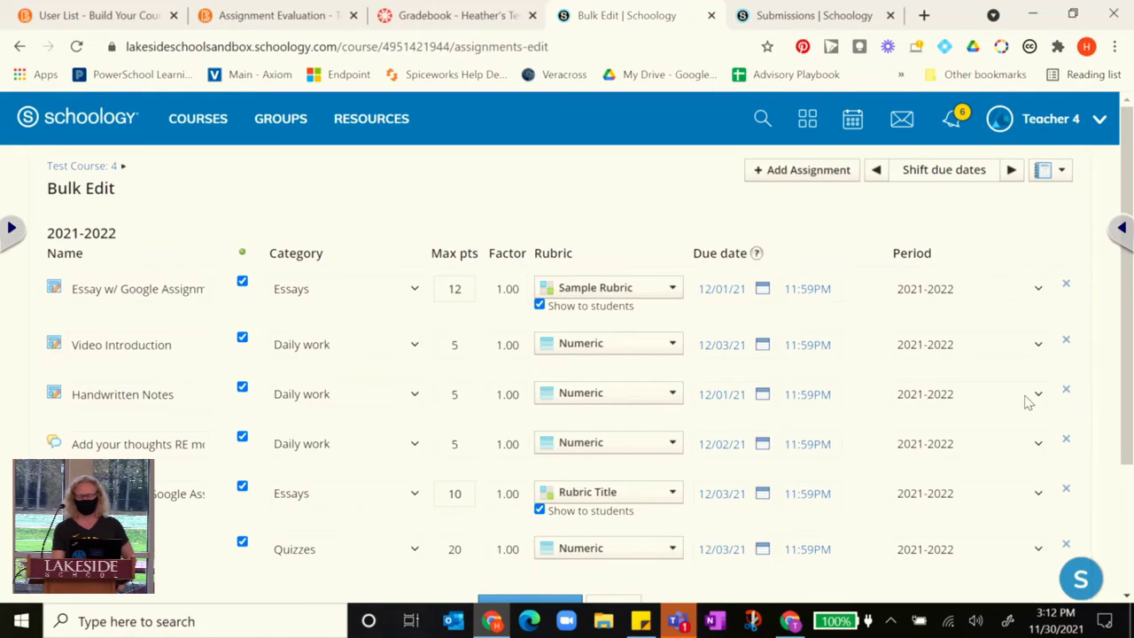
scroll(1025, 400, down, 2)
scroll(1025, 400, up, 2)
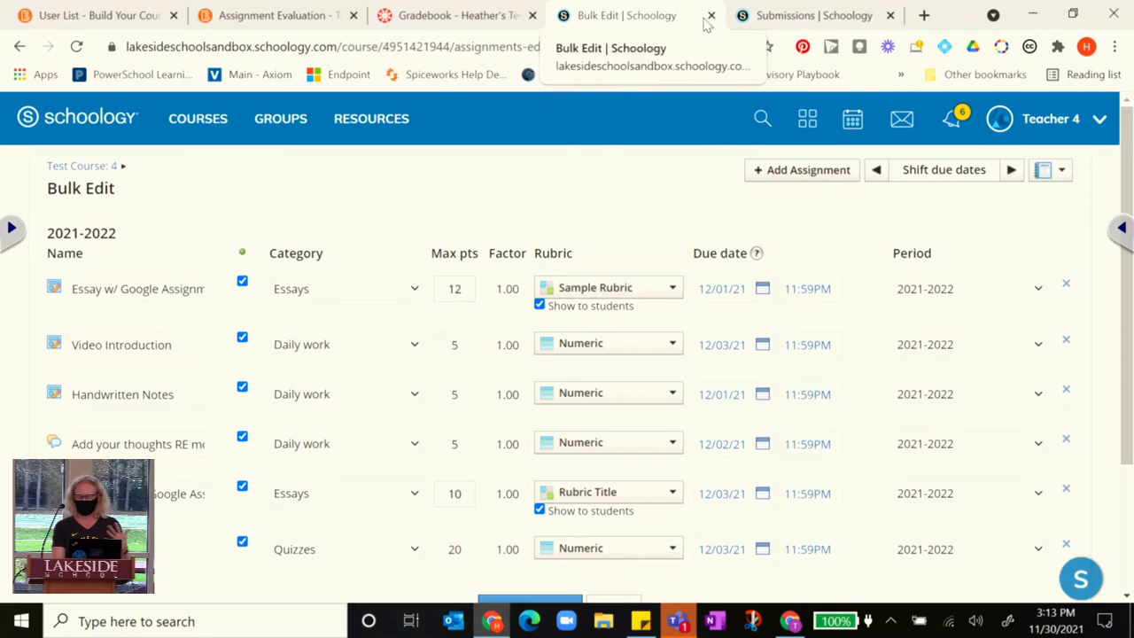
- Switch back to the Brightspace grade list and examine the essay, ungrouped item and final grade columns
click(142, 16)
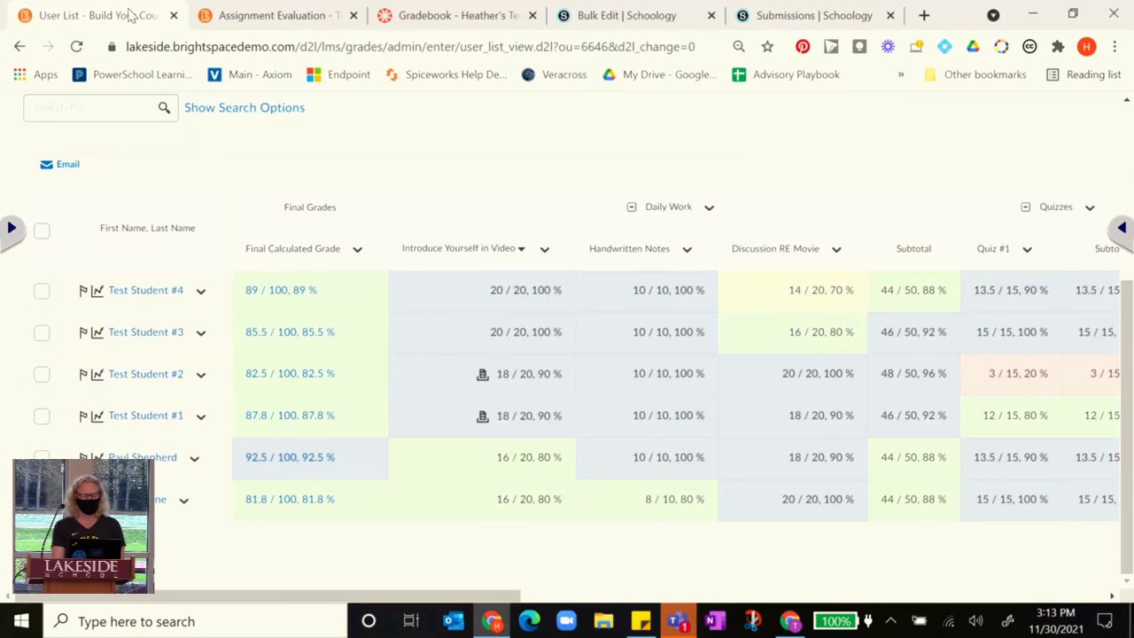
scroll(638, 189, up, 3)
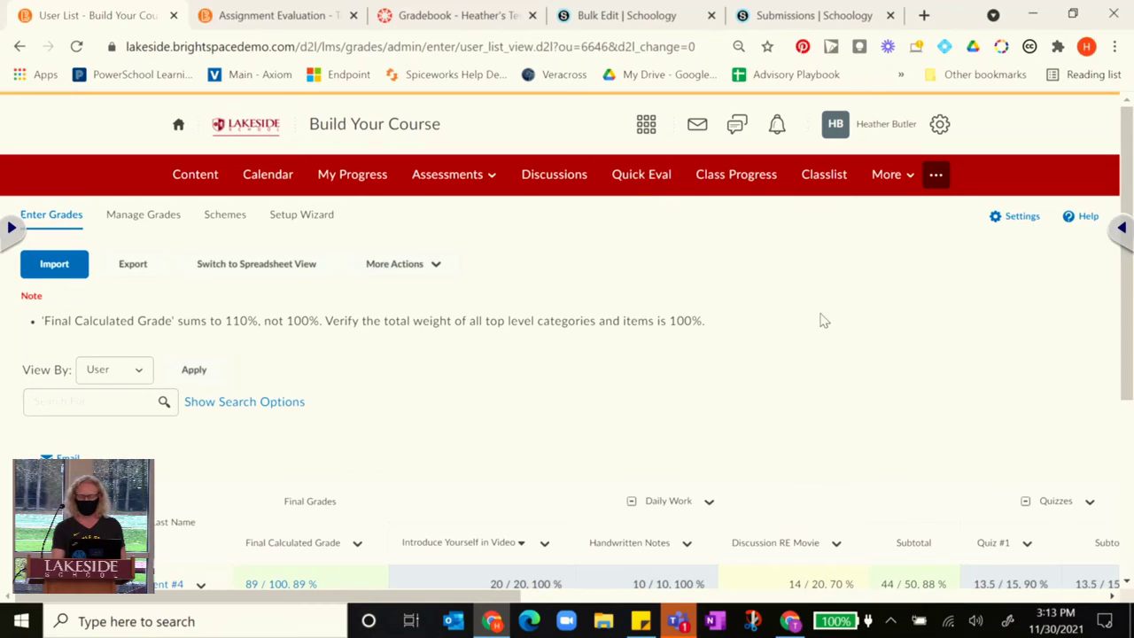
scroll(829, 323, right, 10)
scroll(833, 328, down, 1)
scroll(833, 328, down, 3)
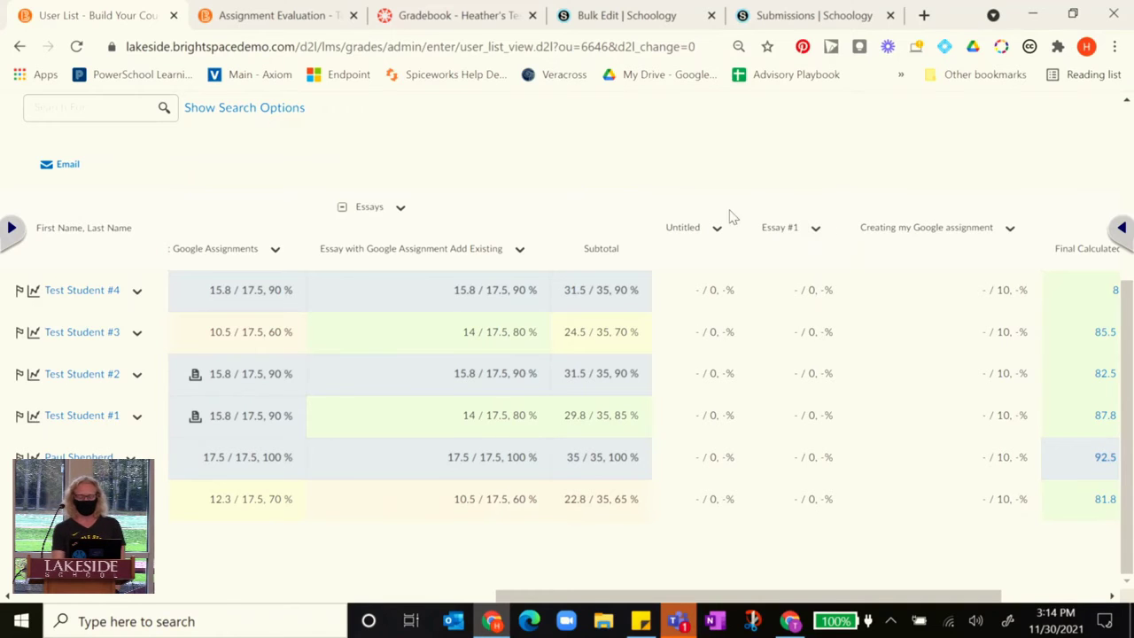
- Switch to the test student's browser window and view the student's Brightspace grades for Build Your Course
click(791, 623)
scroll(874, 516, down, 1)
scroll(877, 514, up, 1)
click(463, 178)
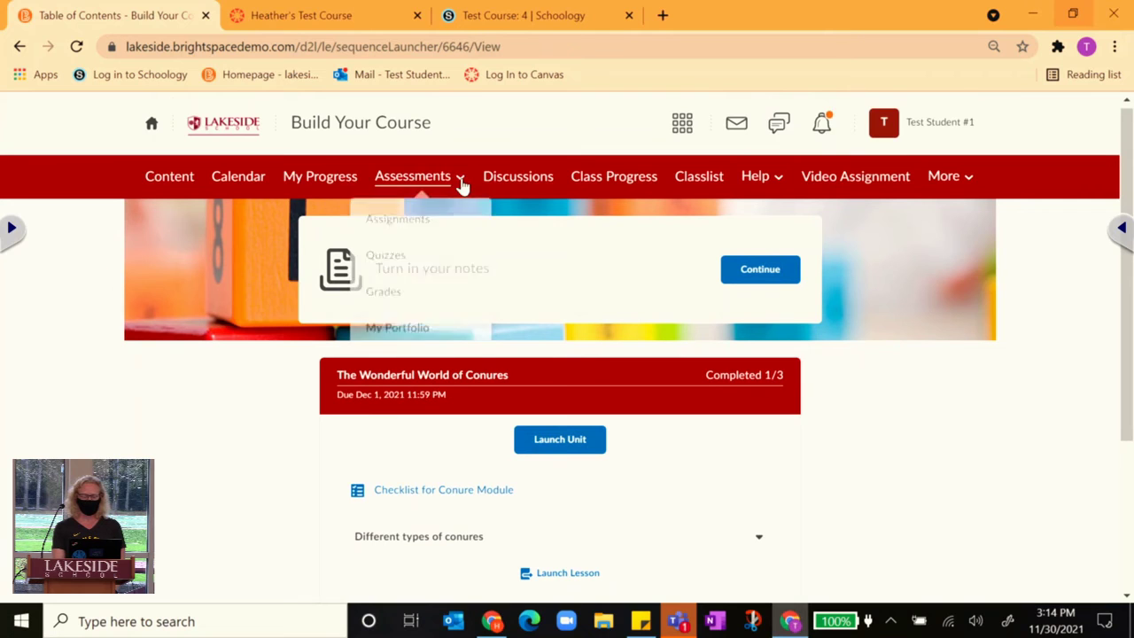
click(415, 290)
scroll(897, 428, down, 1)
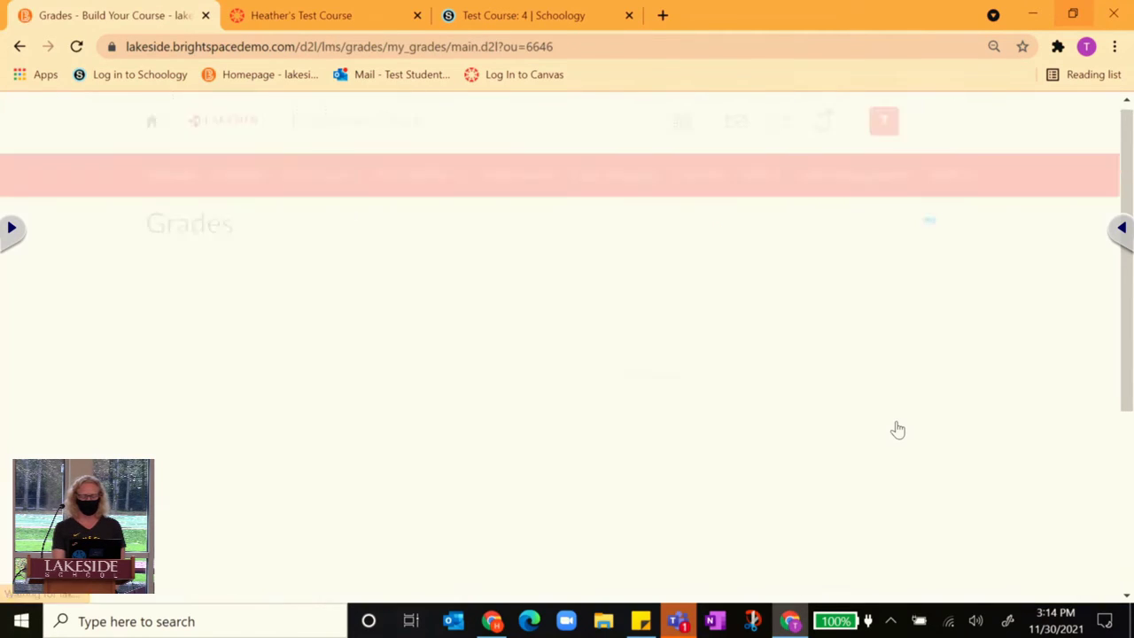
scroll(900, 429, down, 2)
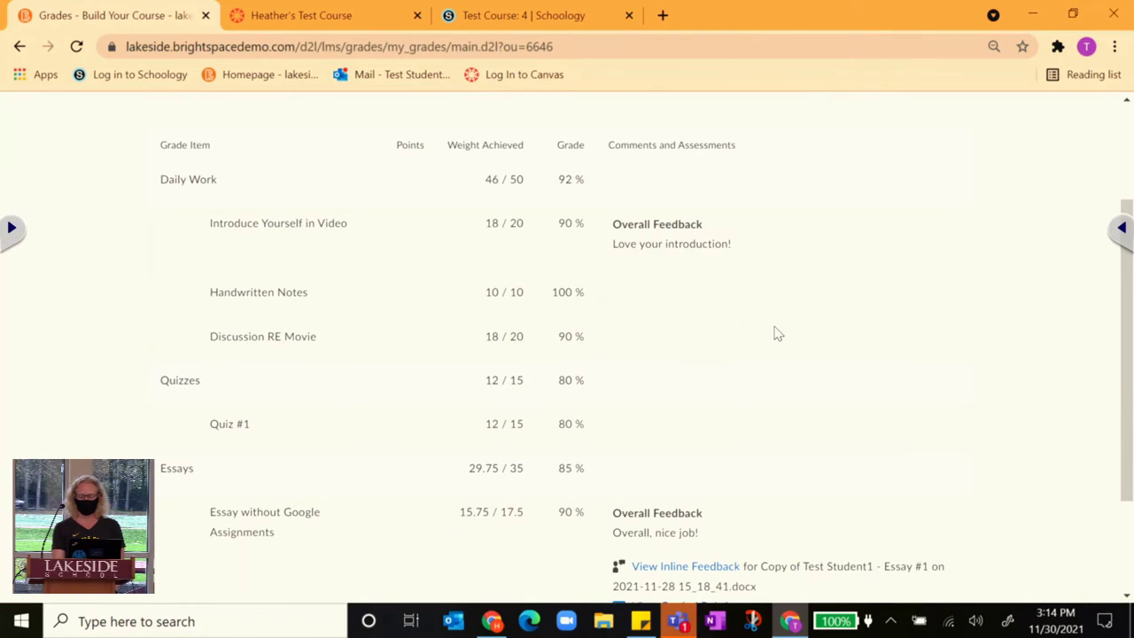
scroll(773, 329, down, 3)
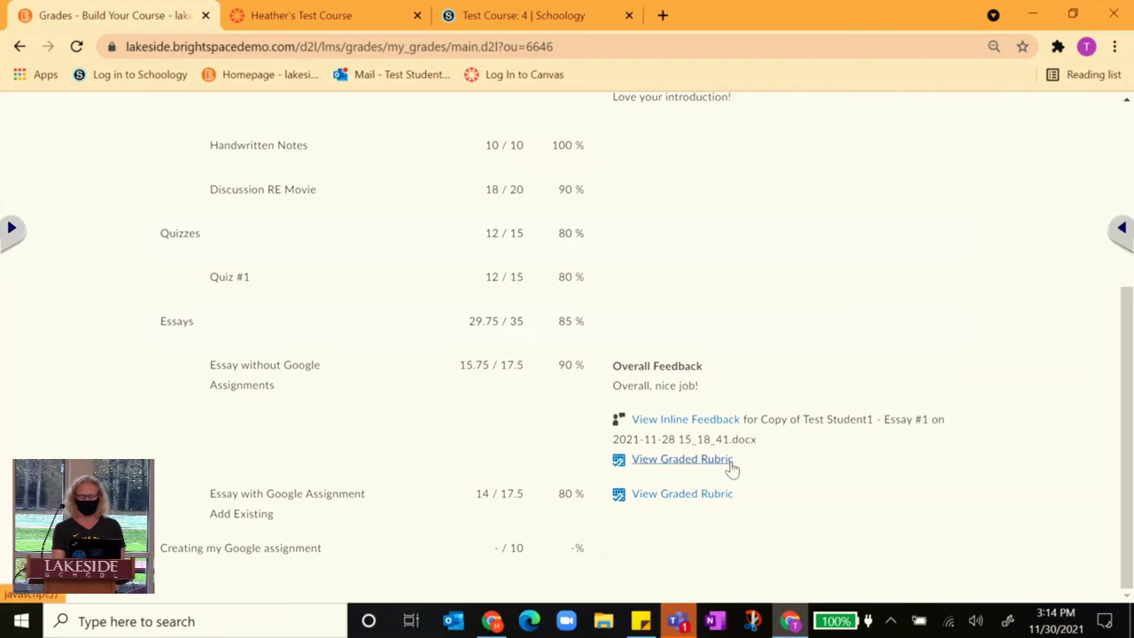
- View the inline feedback for Essay without Google Assignments, close it, and review the student's grade list and comments
click(709, 422)
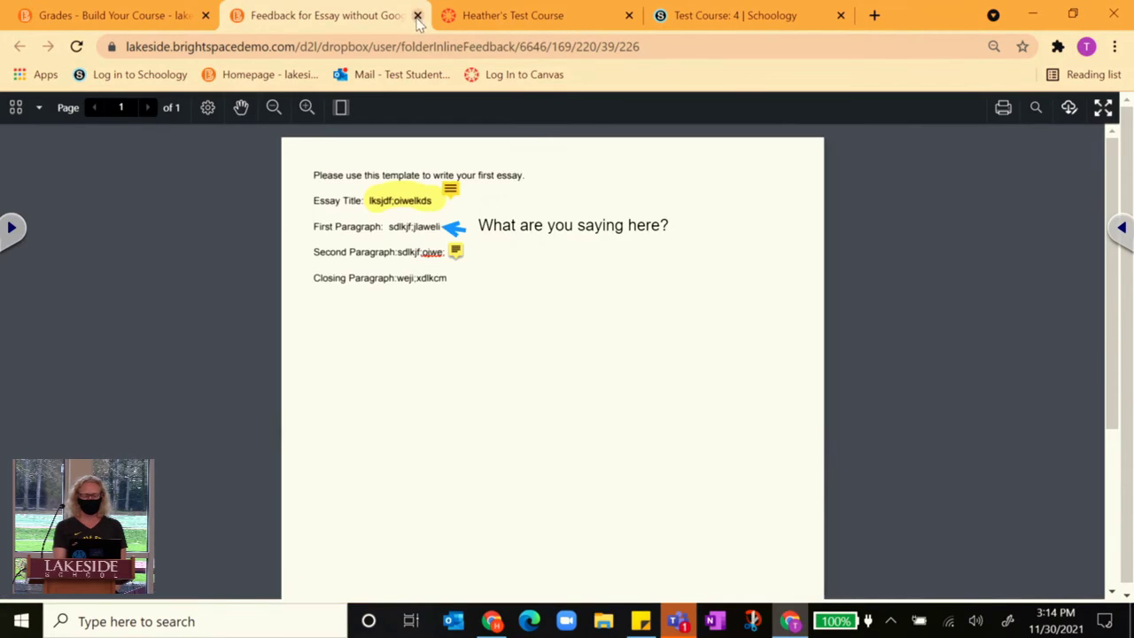
click(416, 16)
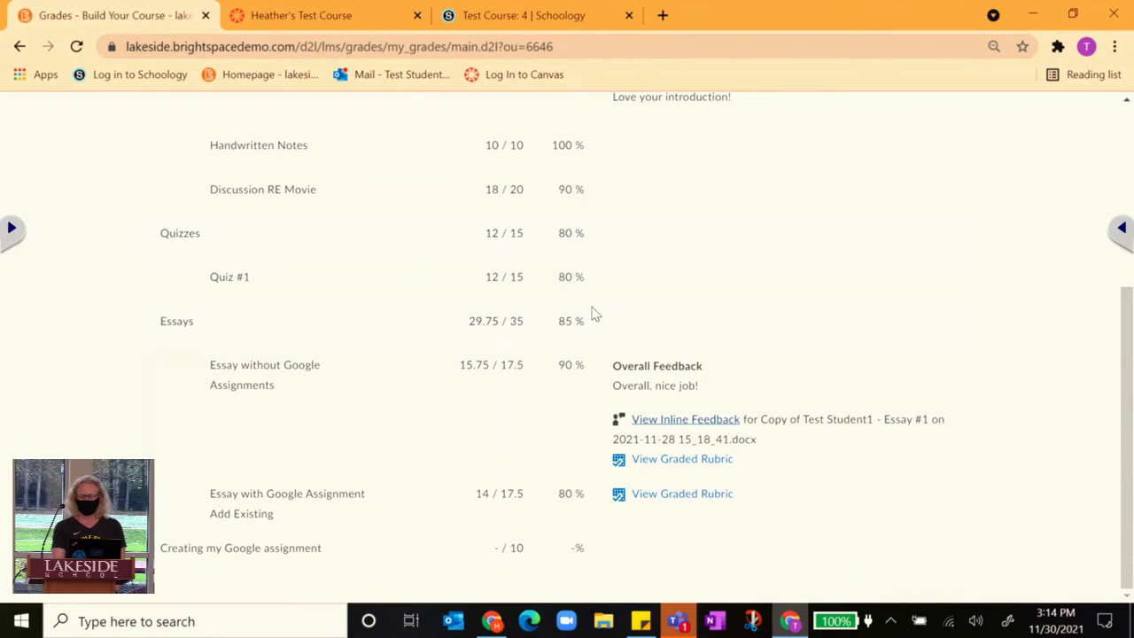
scroll(593, 314, up, 4)
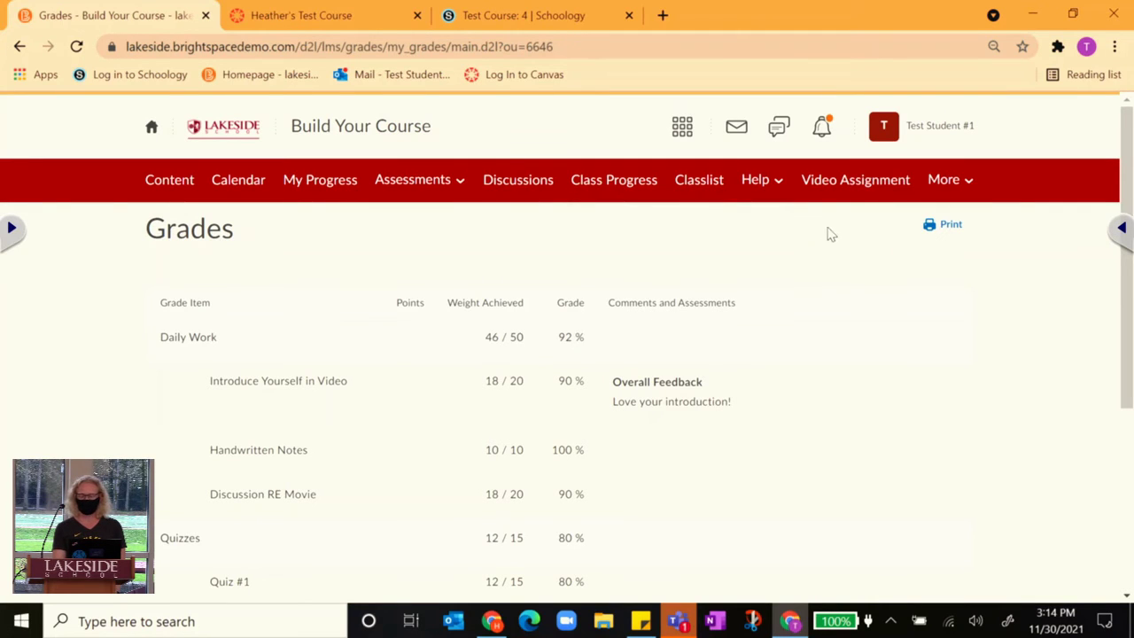
scroll(505, 401, down, 5)
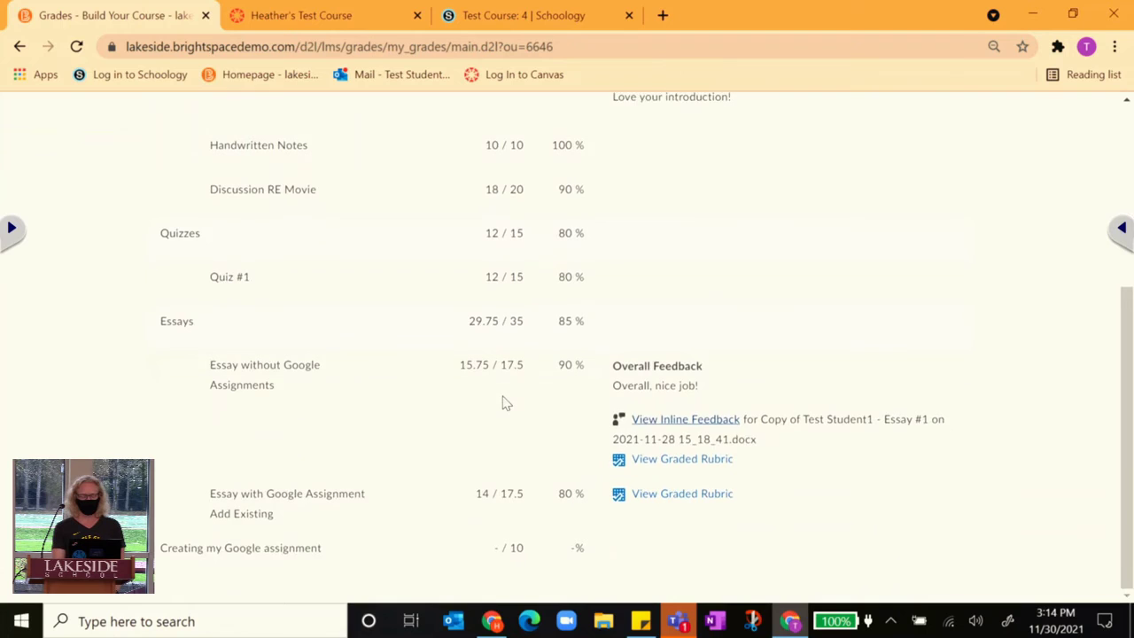
scroll(505, 400, up, 5)
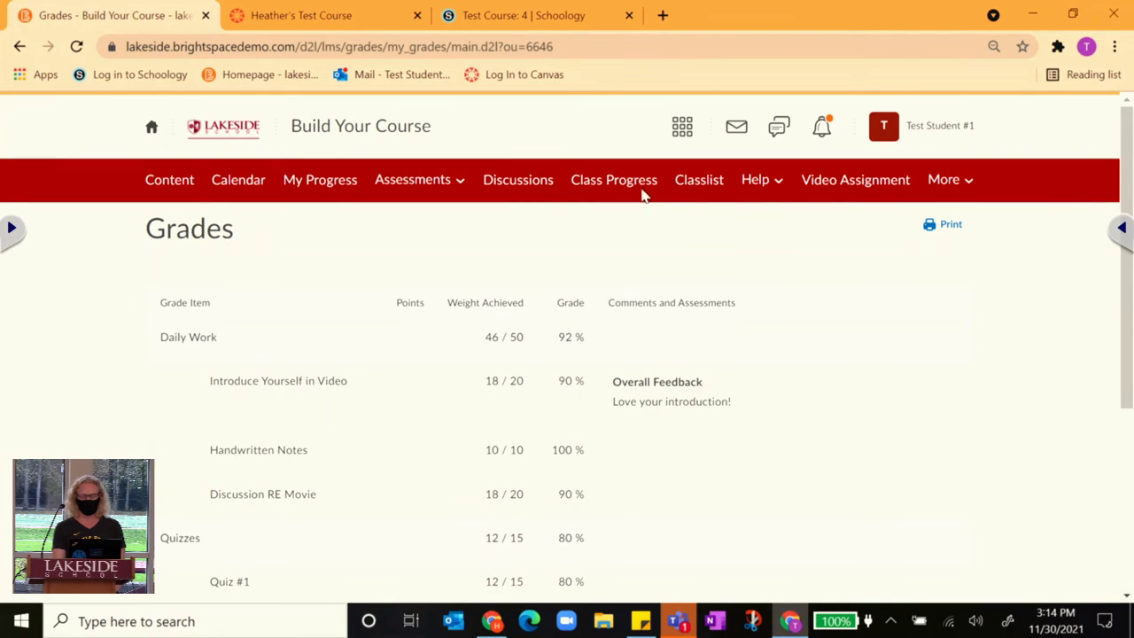
scroll(599, 489, down, 3)
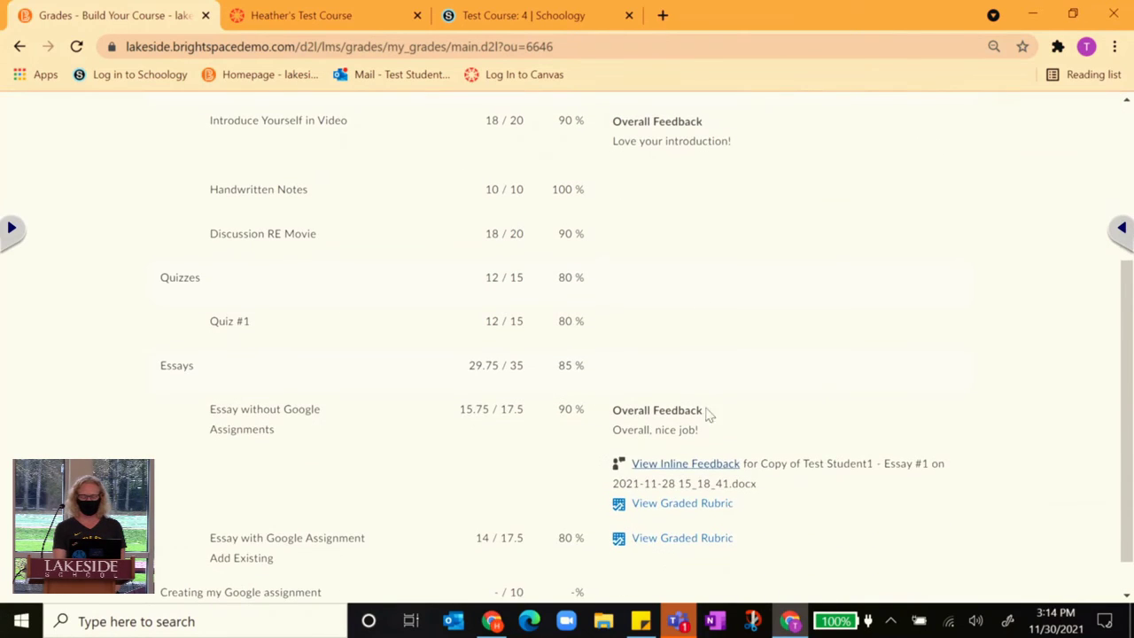
scroll(644, 464, down, 1)
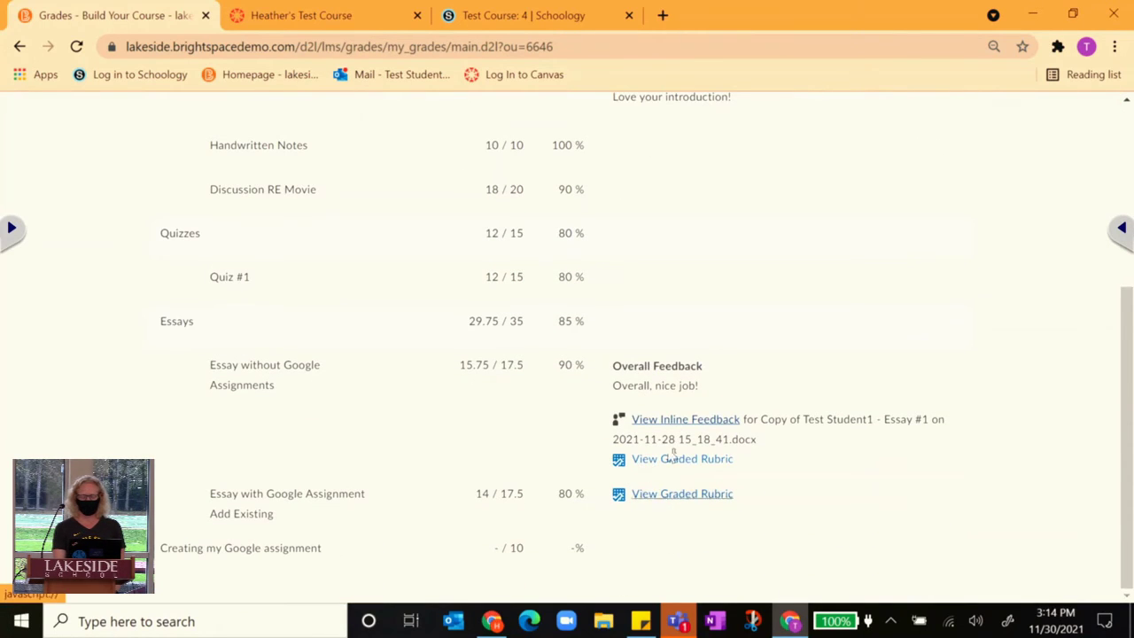
scroll(673, 370, up, 4)
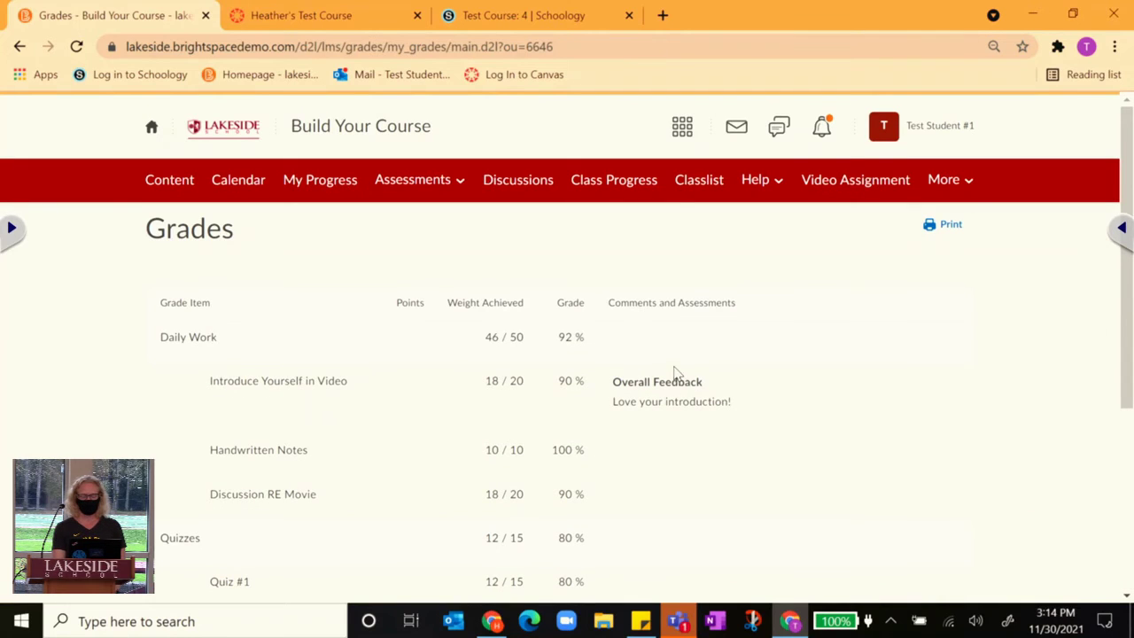
- View the student's Class Progress page and look through the Progress Summary sections
click(647, 189)
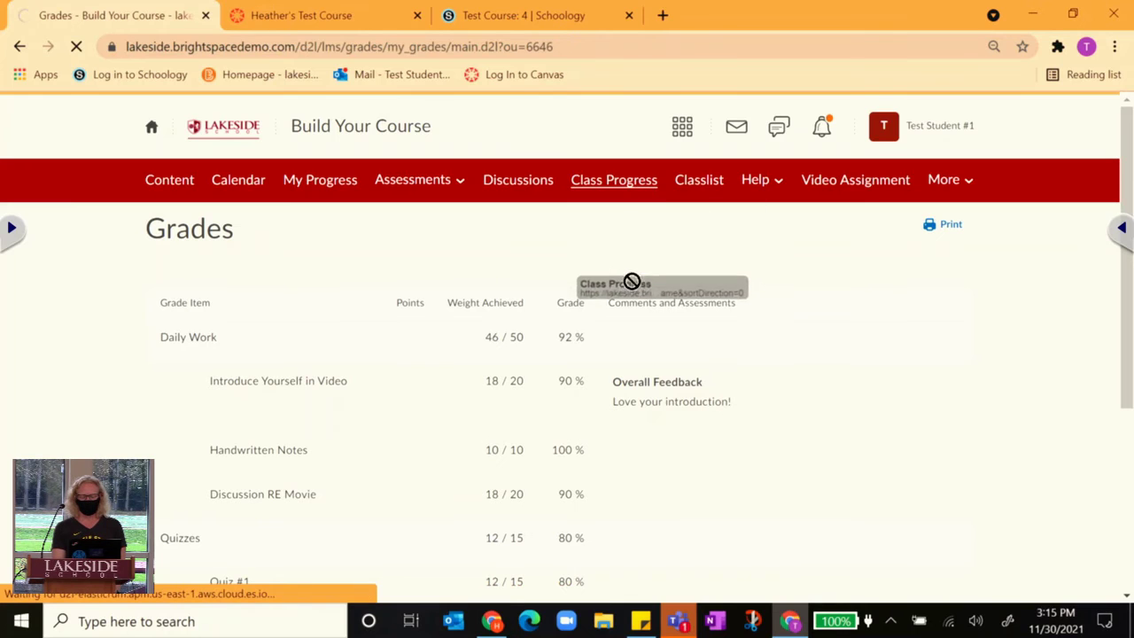
scroll(599, 358, down, 1)
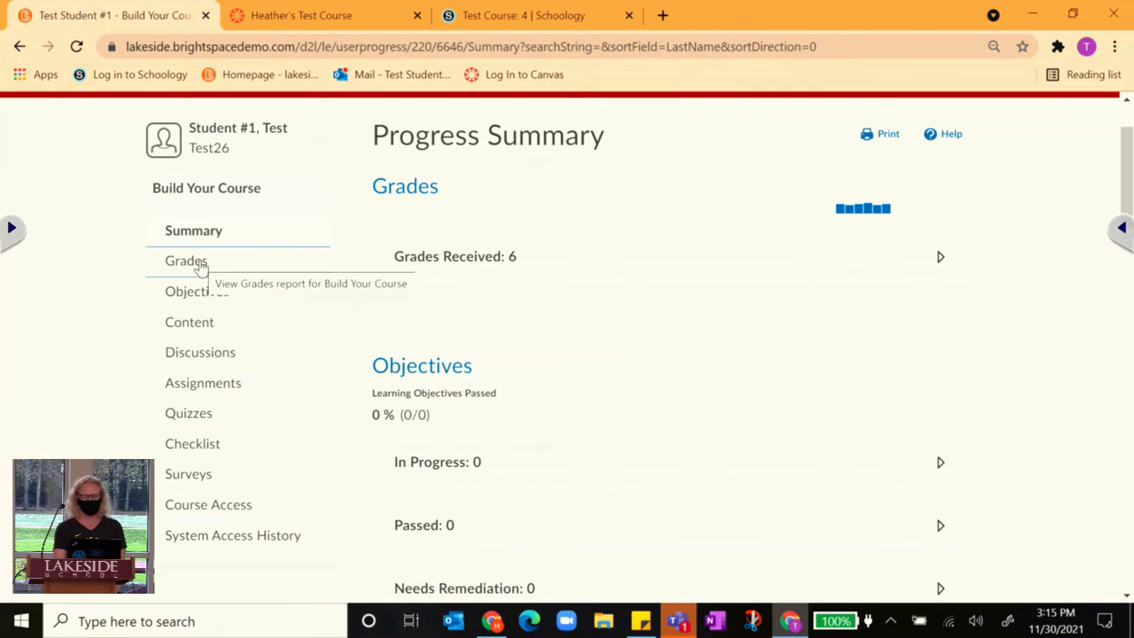
scroll(467, 417, down, 3)
scroll(468, 418, down, 6)
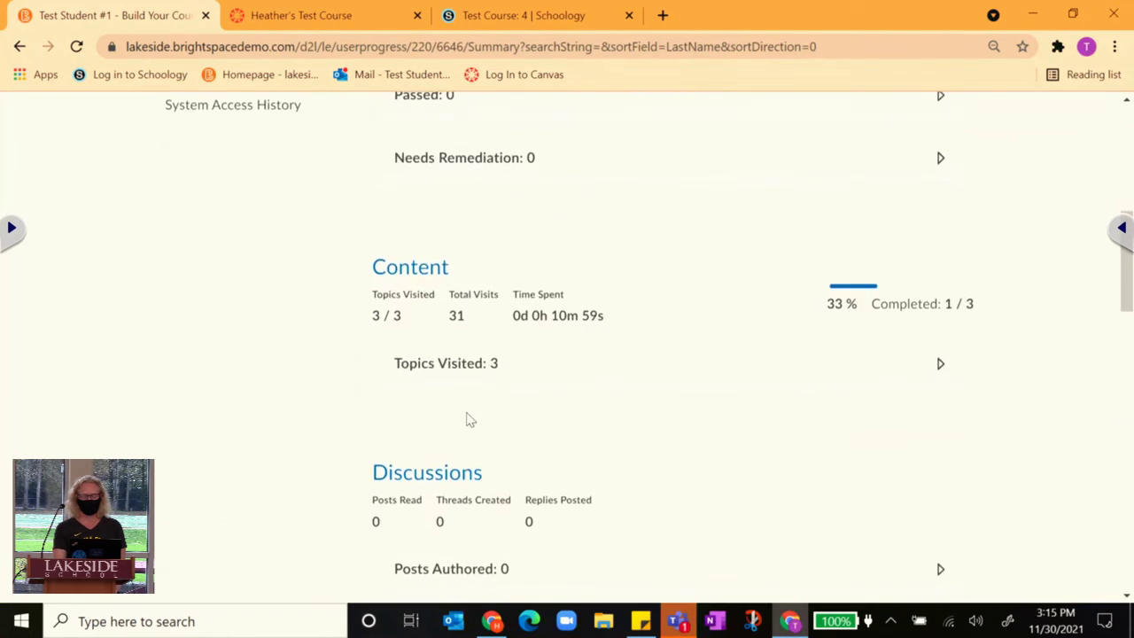
scroll(468, 420, up, 8)
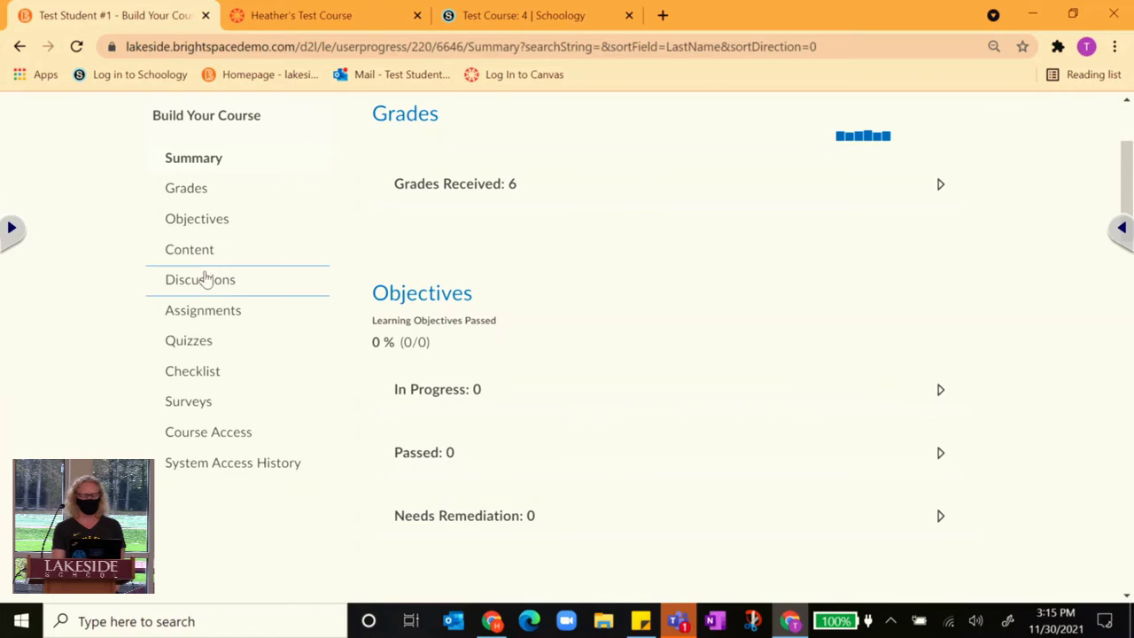
- View the student's Content Progress report in Class Progress
click(189, 255)
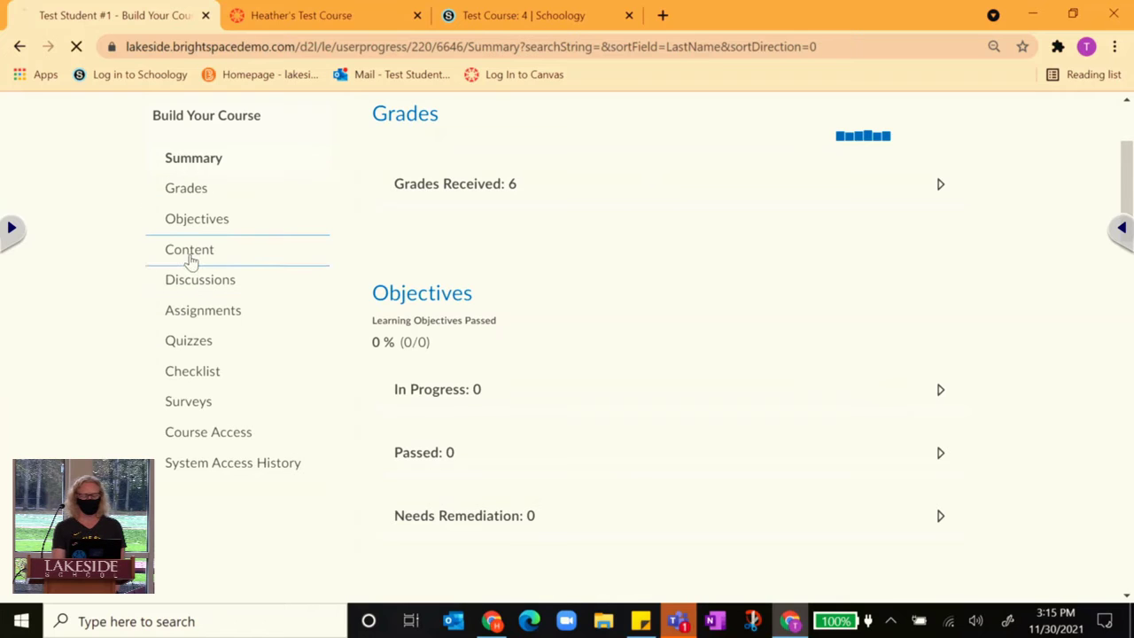
scroll(731, 412, down, 2)
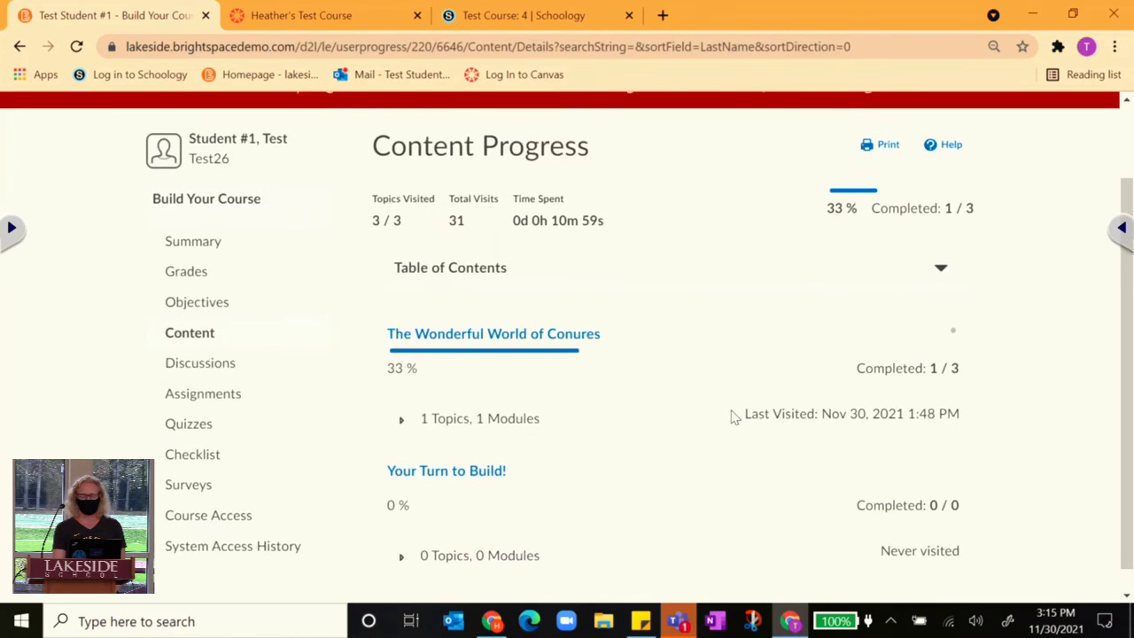
scroll(732, 416, up, 1)
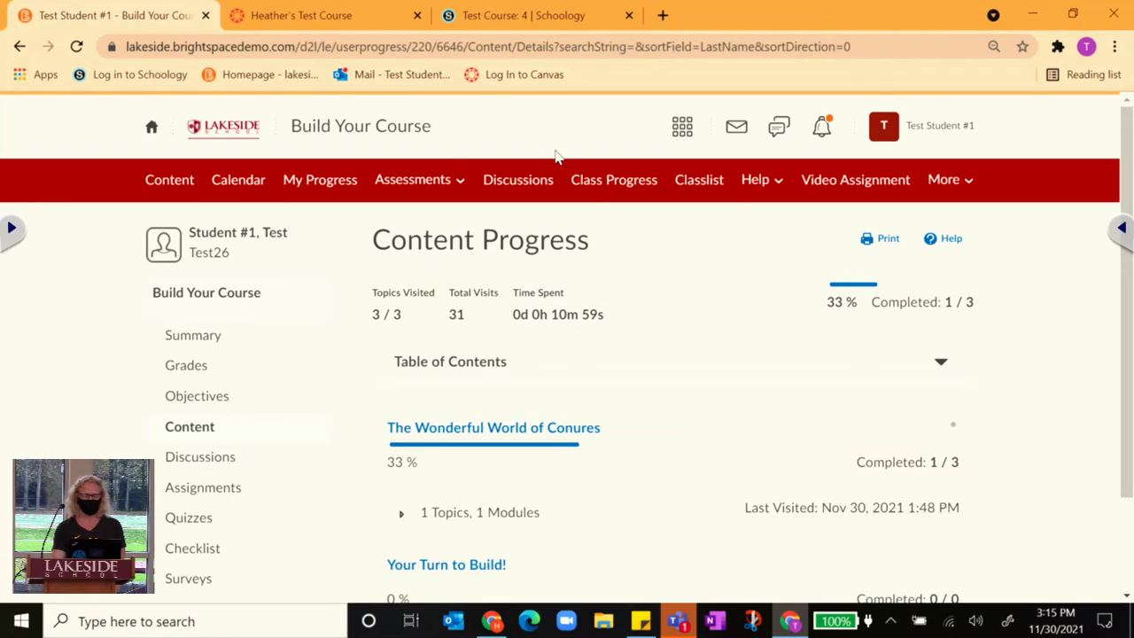
- Glance at the Canvas course, return to Brightspace and view the Build Your Course home page as the student
click(344, 15)
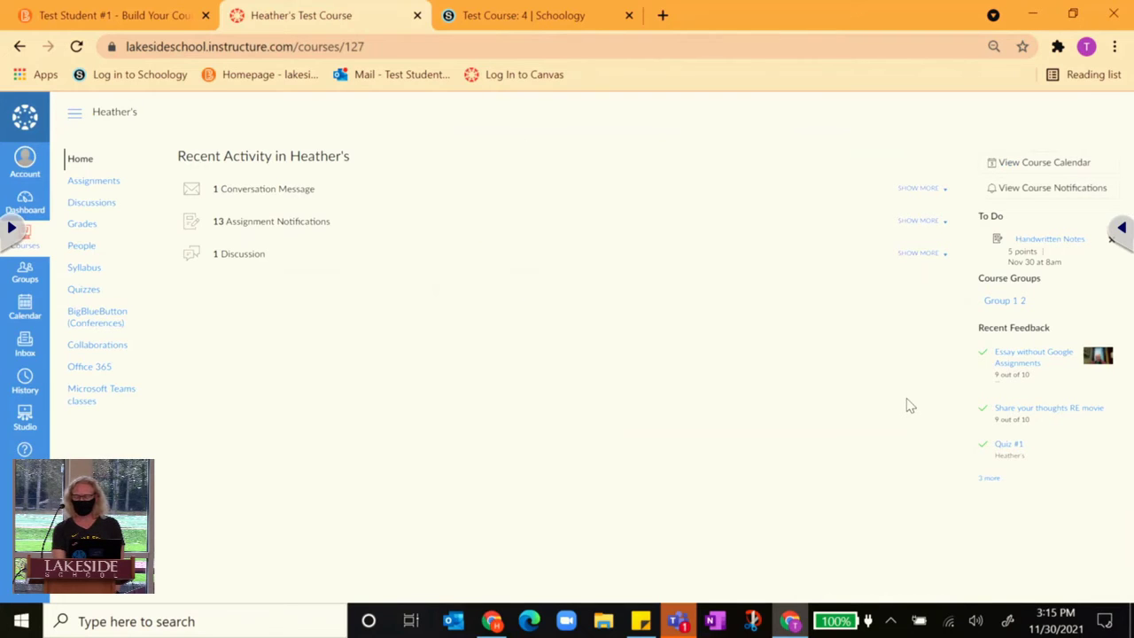
click(131, 15)
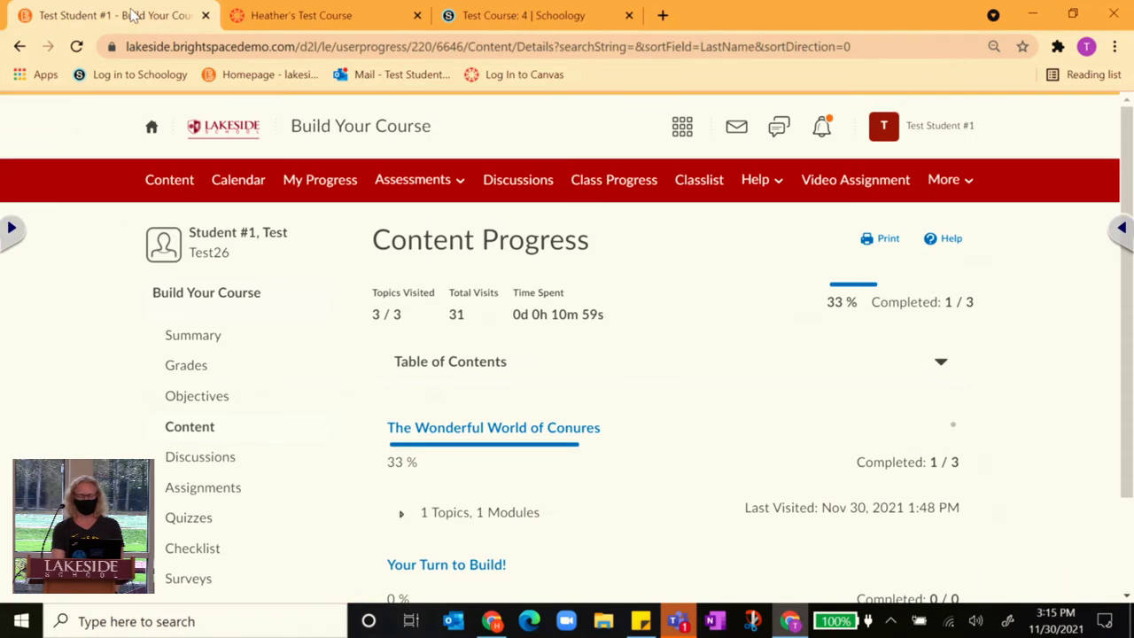
click(317, 128)
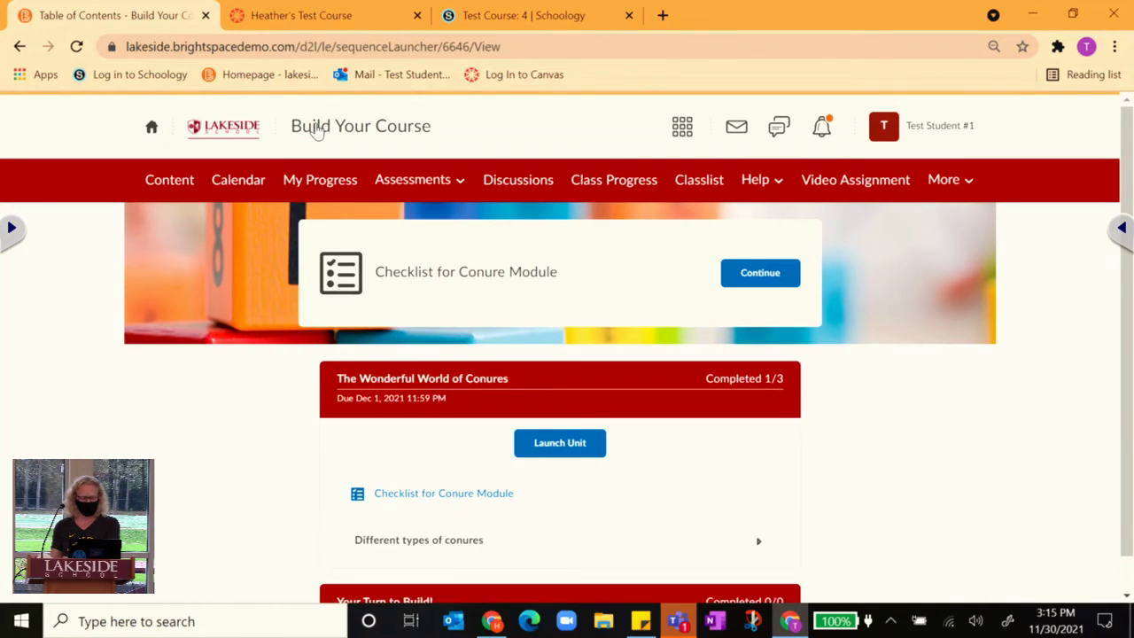
scroll(317, 128, down, 1)
scroll(317, 128, up, 1)
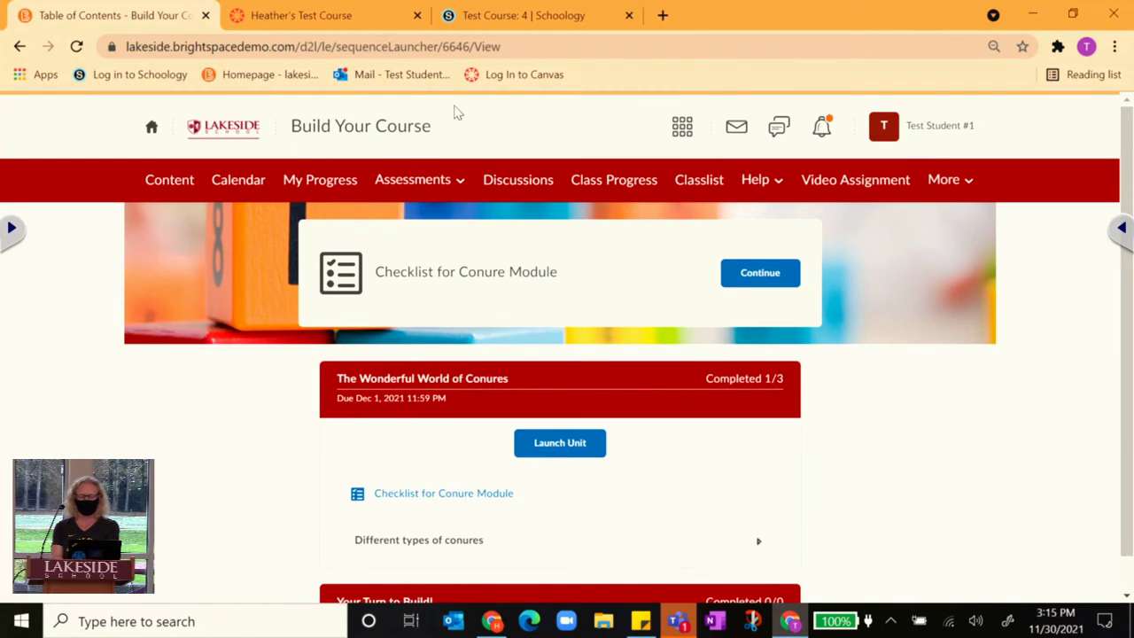
- View the student's Canvas course home page, and look over the Schoology Test Course: 4 materials and upcoming items
click(375, 15)
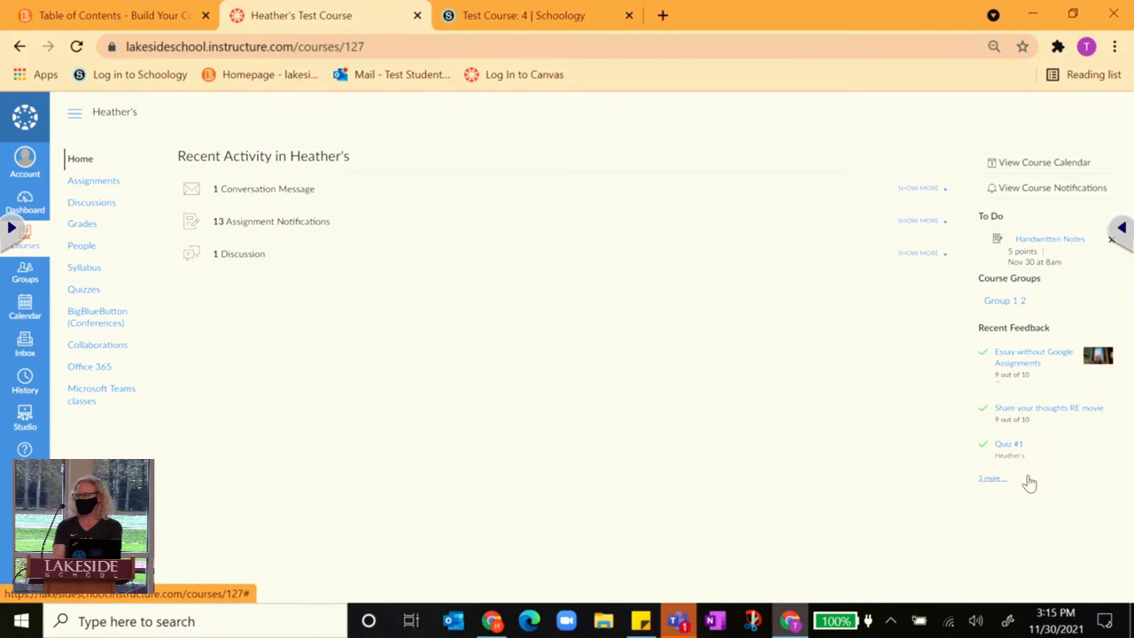
click(535, 25)
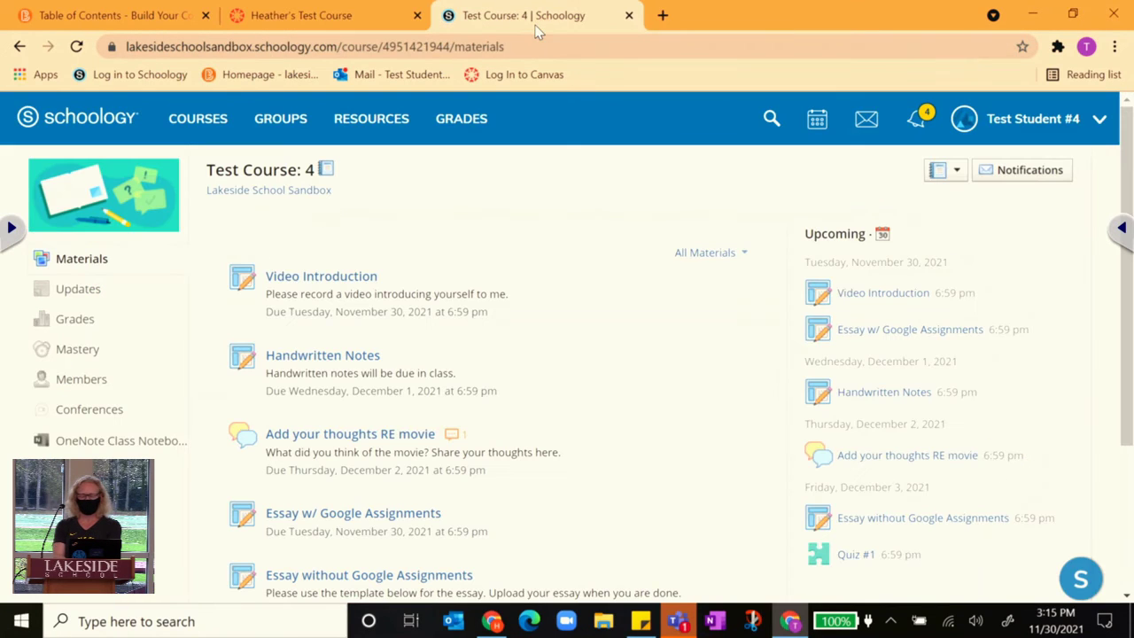
scroll(1040, 437, down, 3)
scroll(1040, 437, up, 3)
scroll(1039, 437, down, 1)
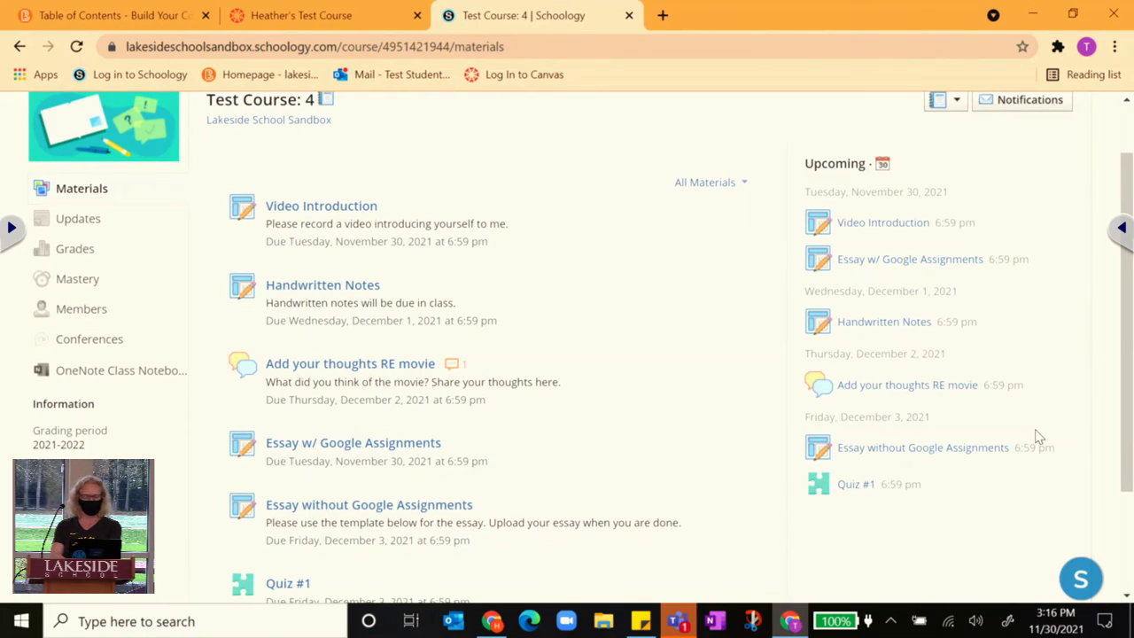
scroll(1039, 437, up, 1)
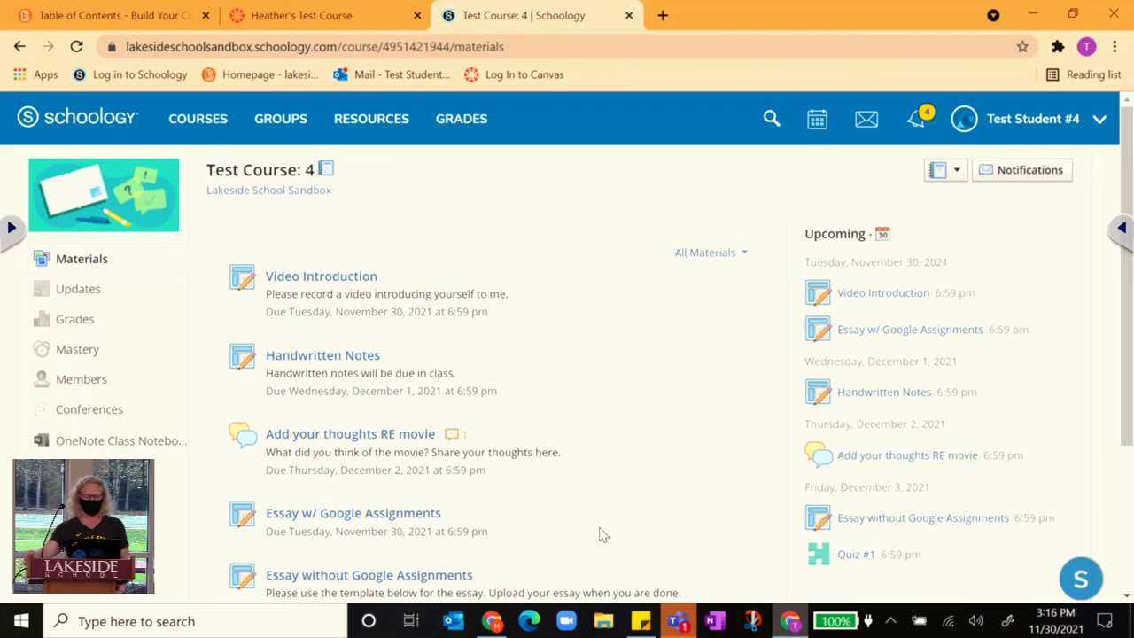
- Switch back to the Canvas course and view the student's grades page
click(289, 17)
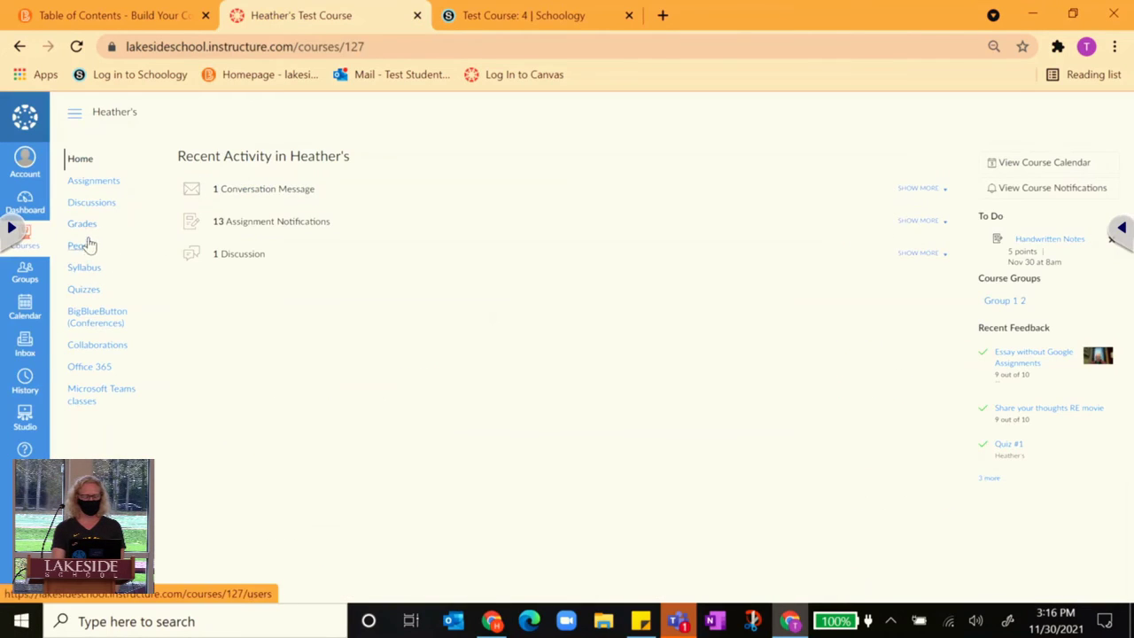
click(84, 228)
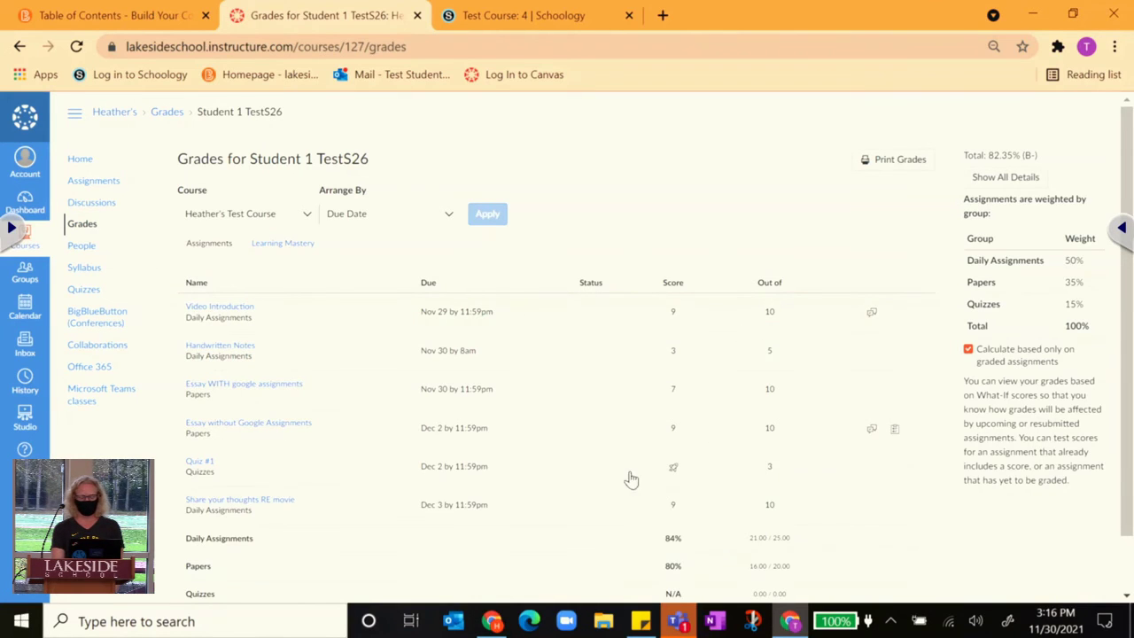
scroll(638, 470, down, 1)
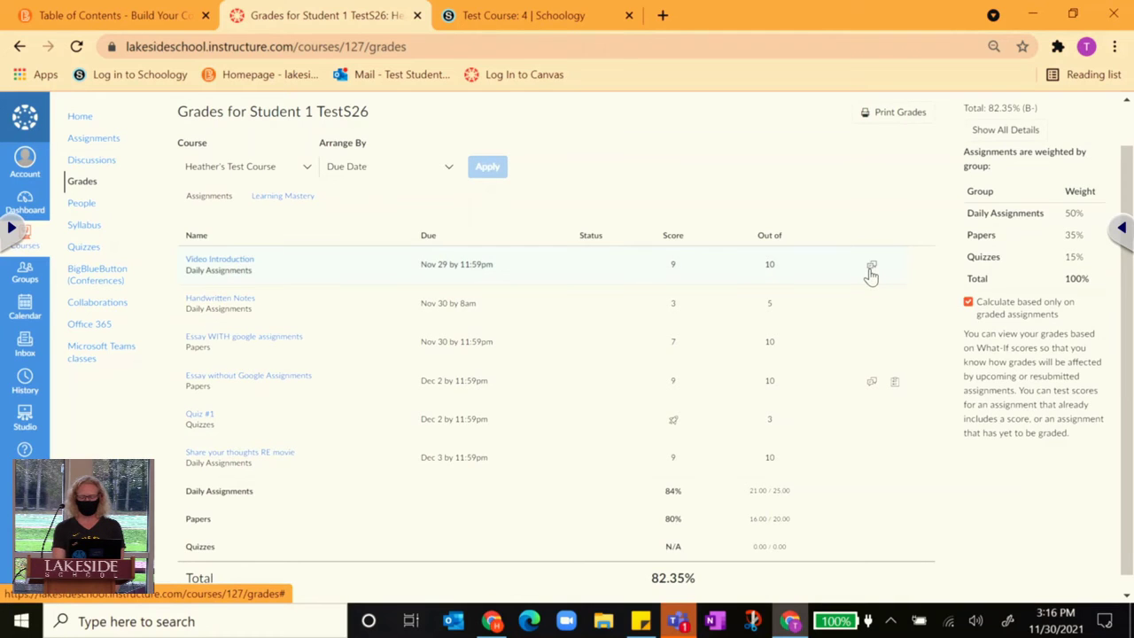
- Show all grade details, examine the assignment comments and the Sample Essay Rubric assessment, and hide the details again
click(1001, 131)
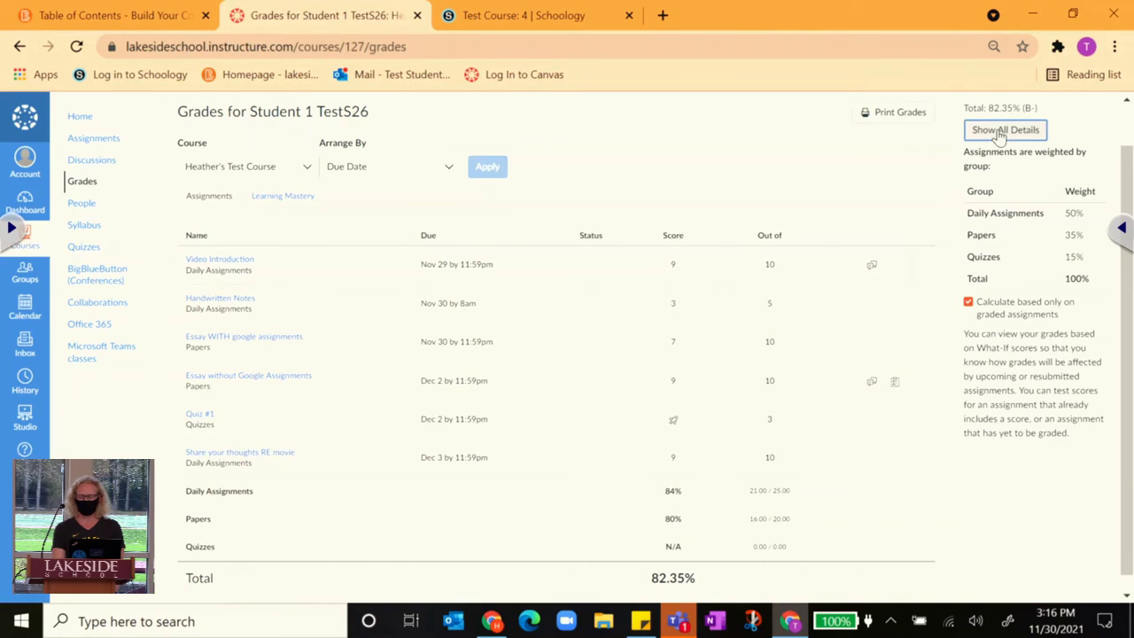
scroll(718, 443, down, 2)
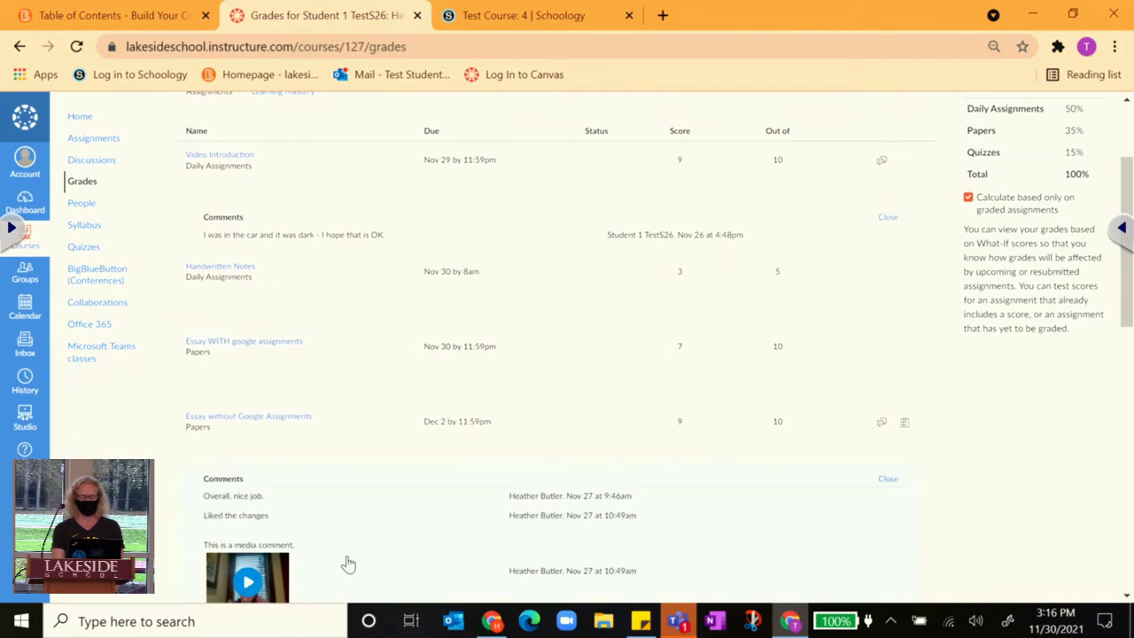
scroll(347, 443, down, 3)
scroll(346, 447, down, 3)
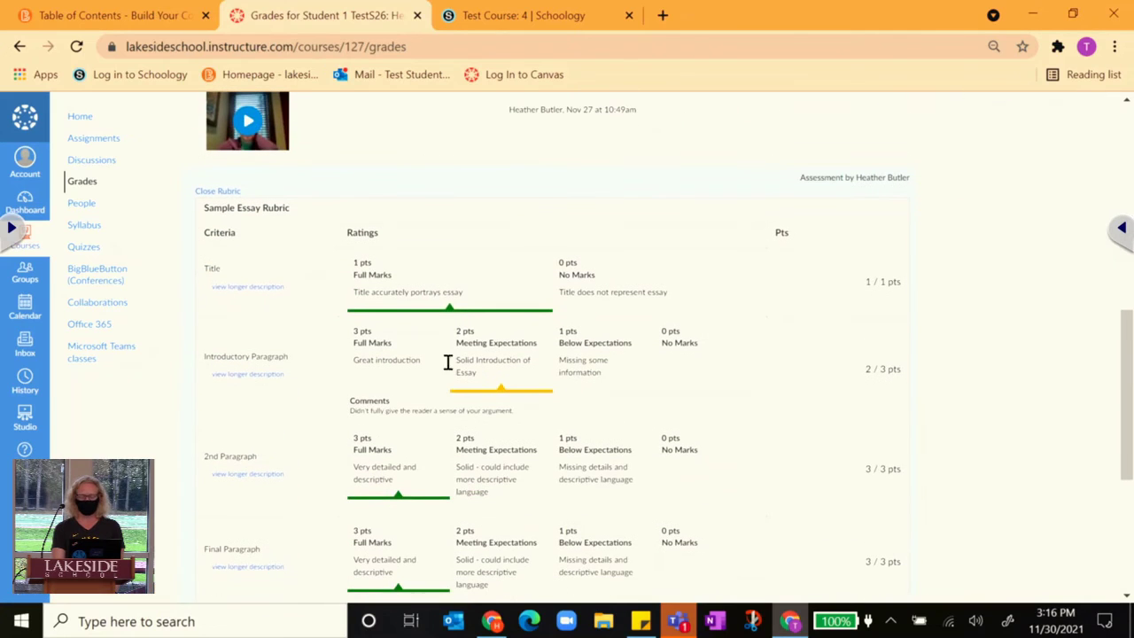
scroll(549, 428, up, 7)
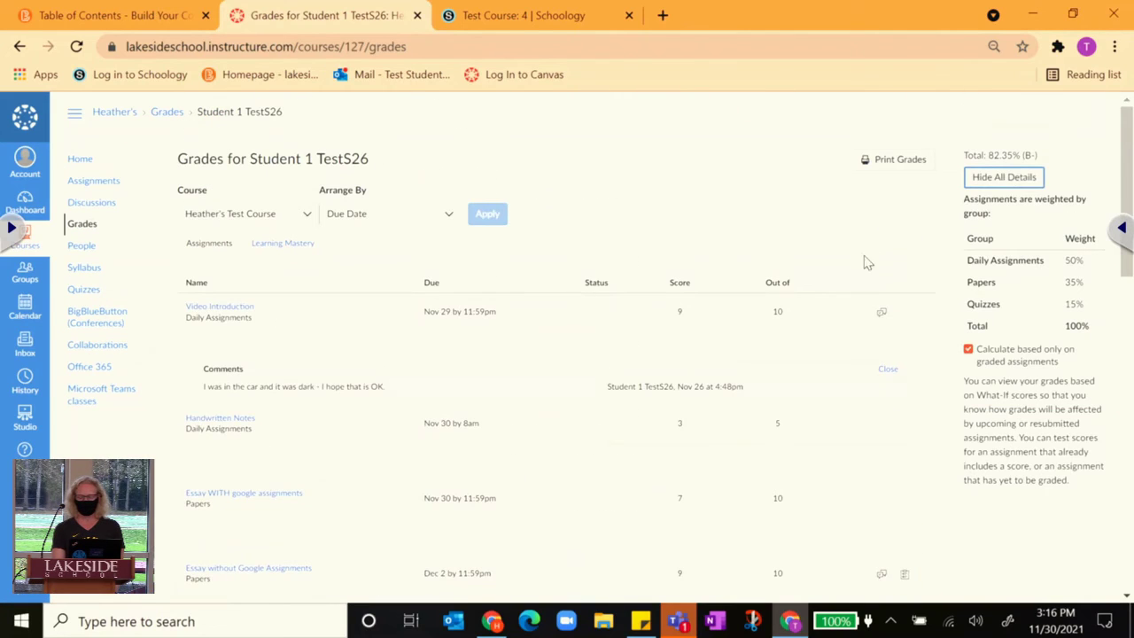
click(984, 177)
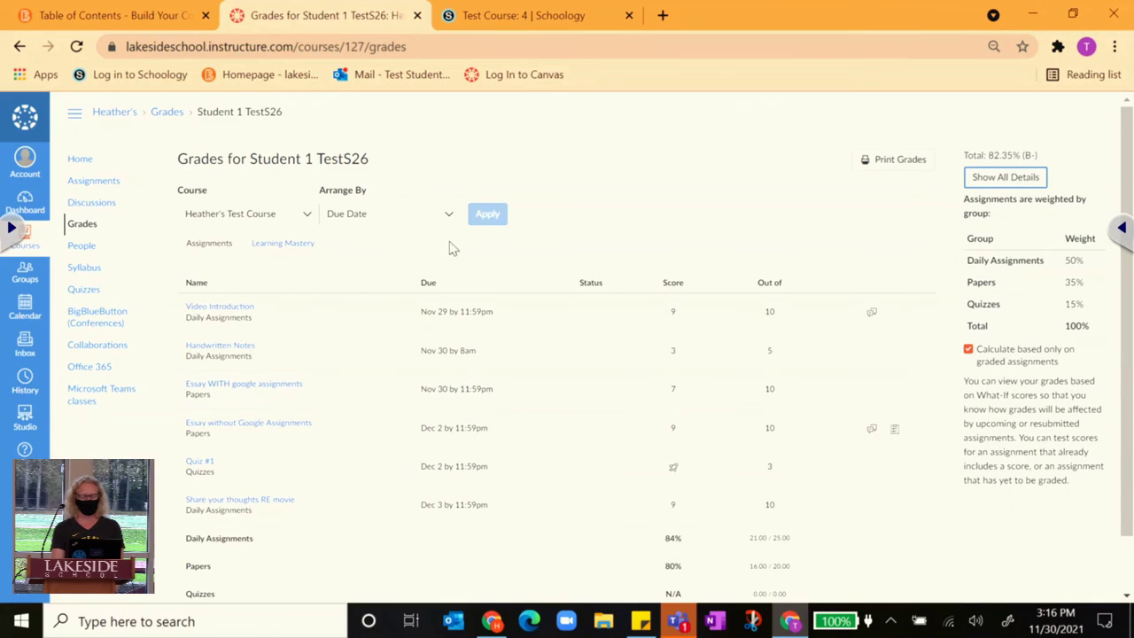
- Check the sorting and course choices on the Canvas student grades page, leave them as they are, and review the assignment list
click(449, 217)
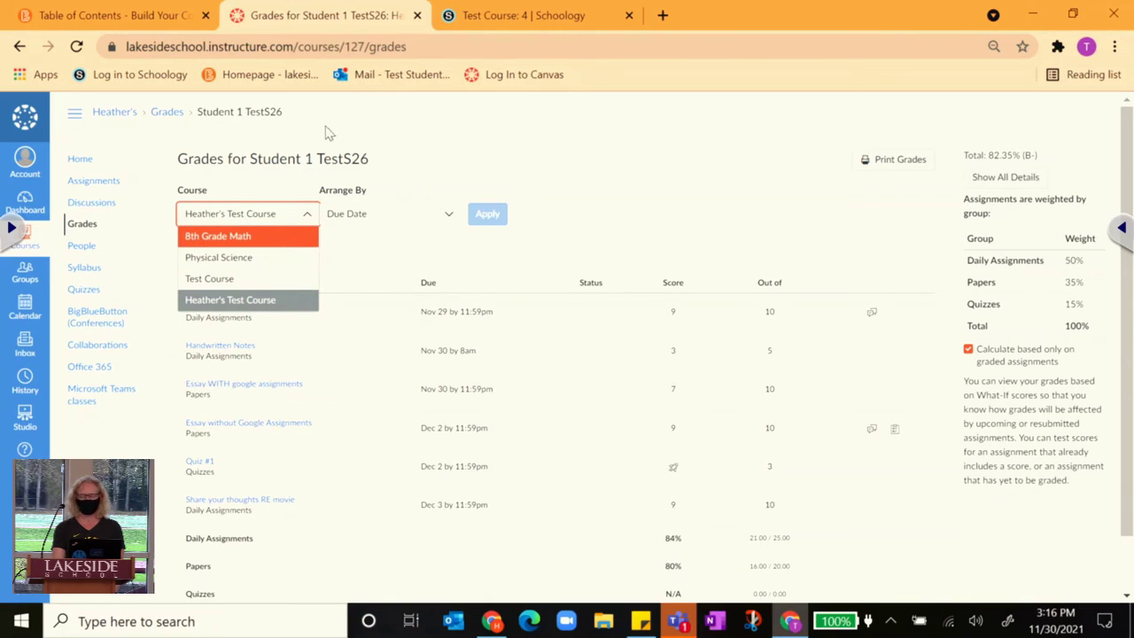
click(428, 136)
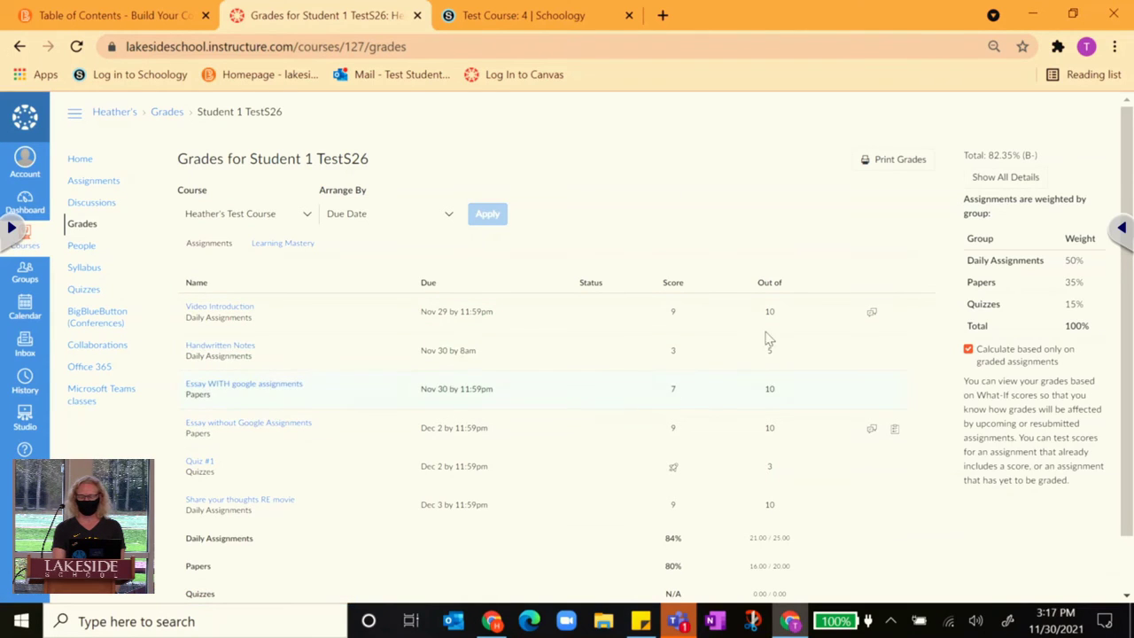
scroll(777, 327, down, 1)
scroll(777, 327, up, 1)
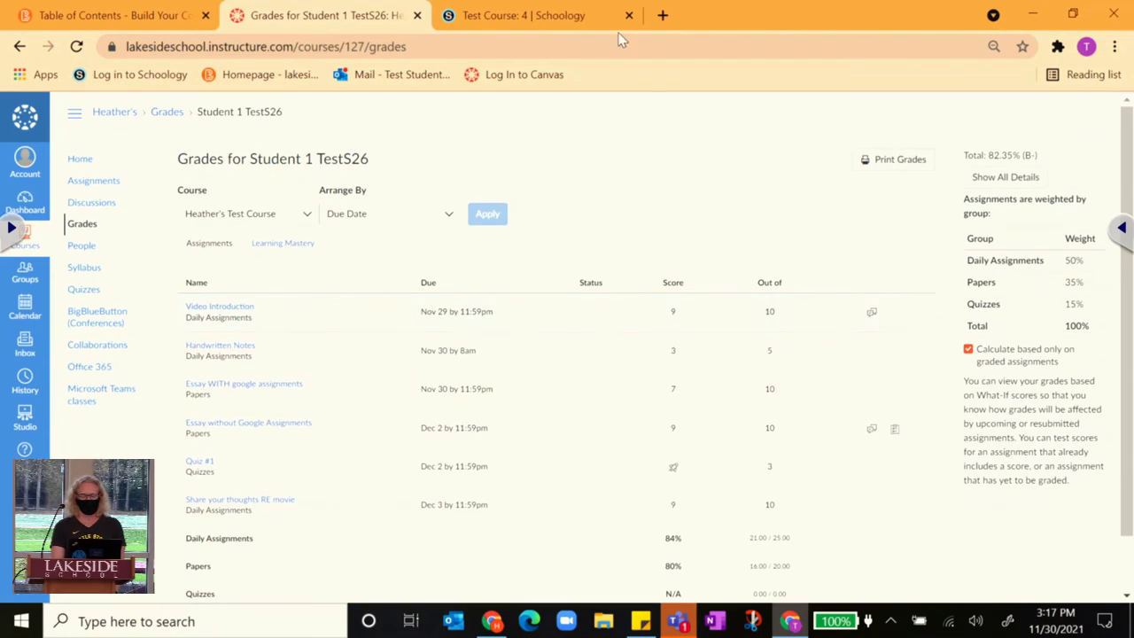
- Switch to Schoology, view the student's grades for Test Course: 4, and open the Video Introduction assignment to inspect its grade and comments
click(553, 22)
click(78, 326)
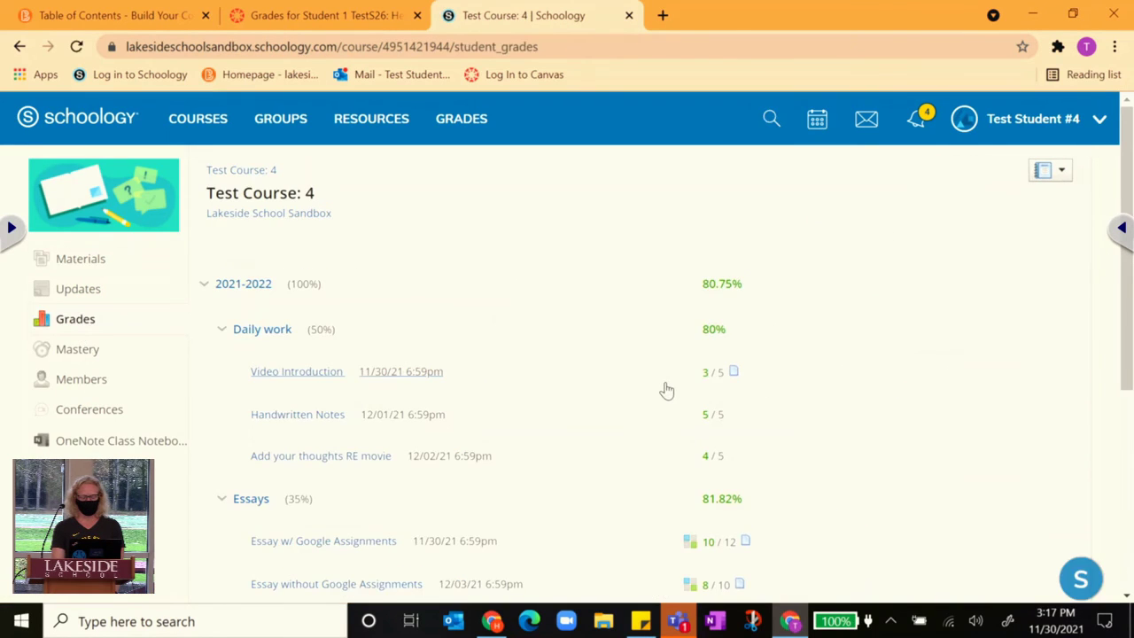
scroll(666, 391, down, 1)
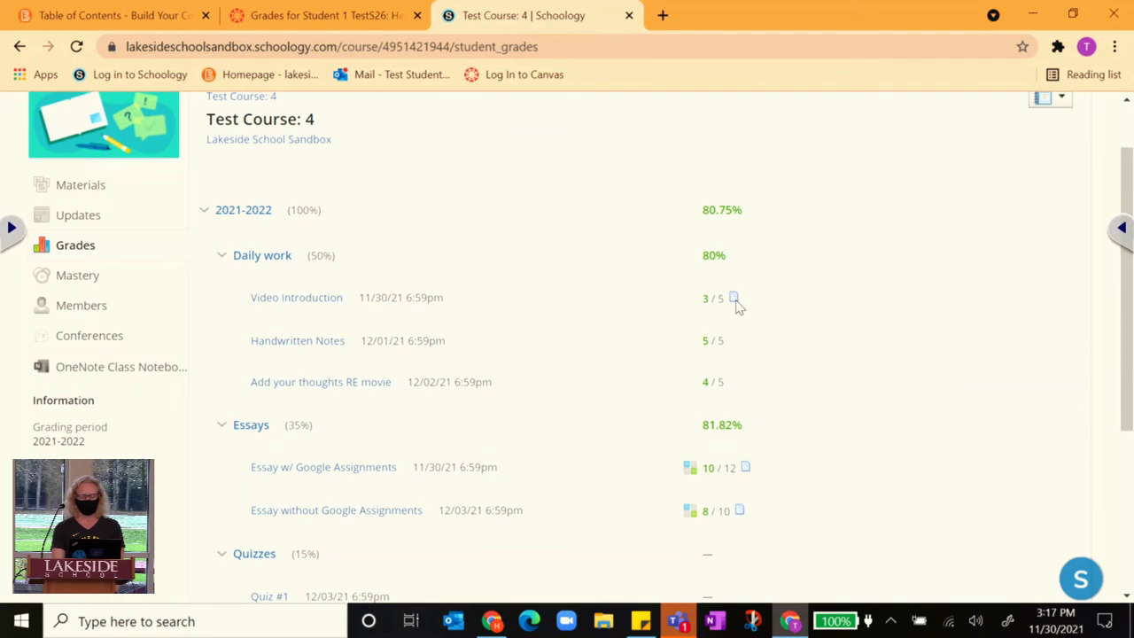
click(326, 300)
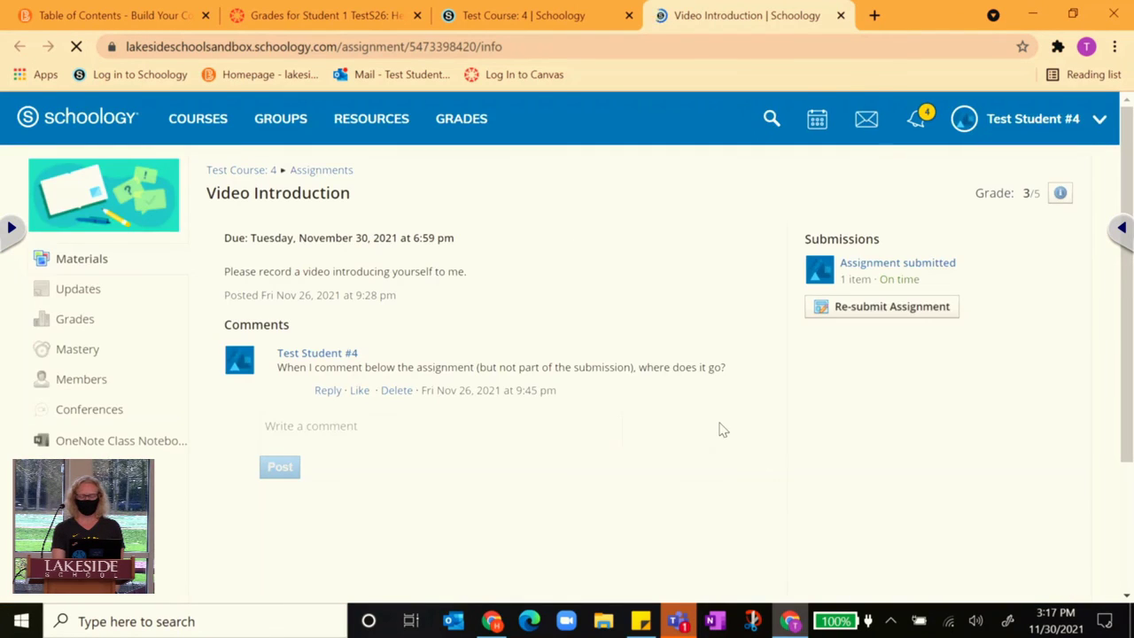
scroll(719, 430, down, 1)
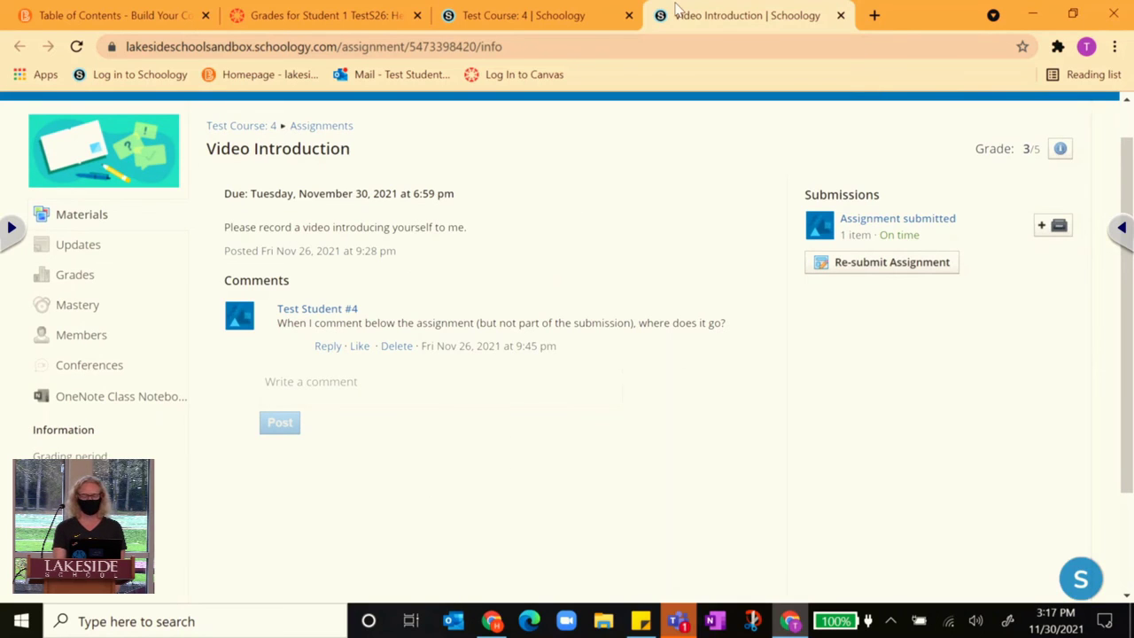
- Switch to Brightspace and open the student's Grades page for the Build Your Course course
click(335, 24)
click(107, 15)
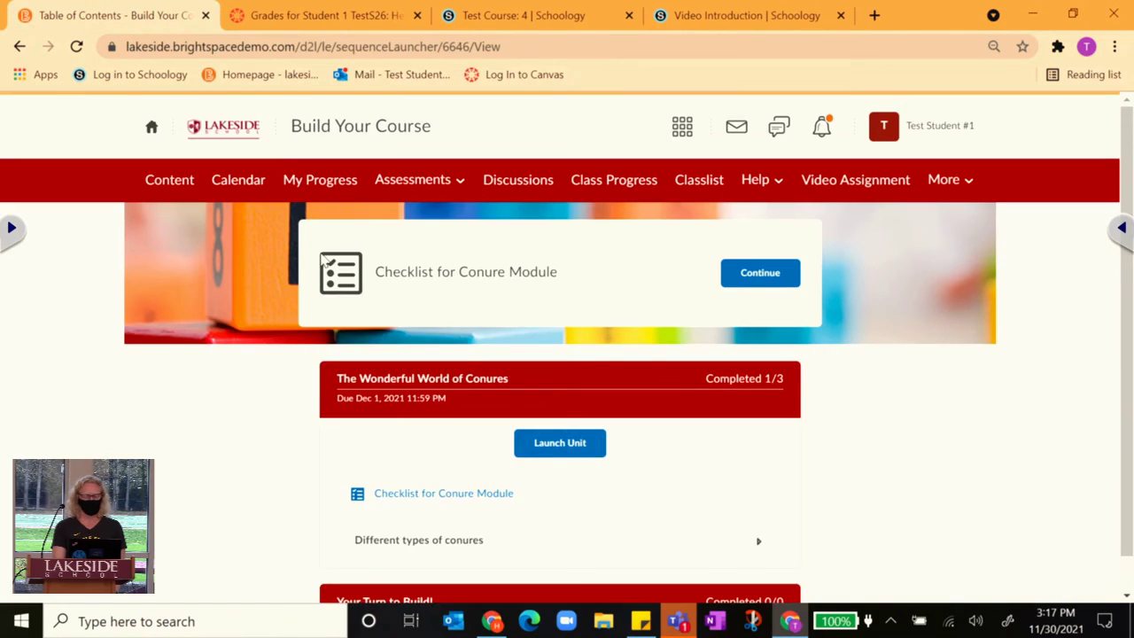
scroll(521, 462, down, 1)
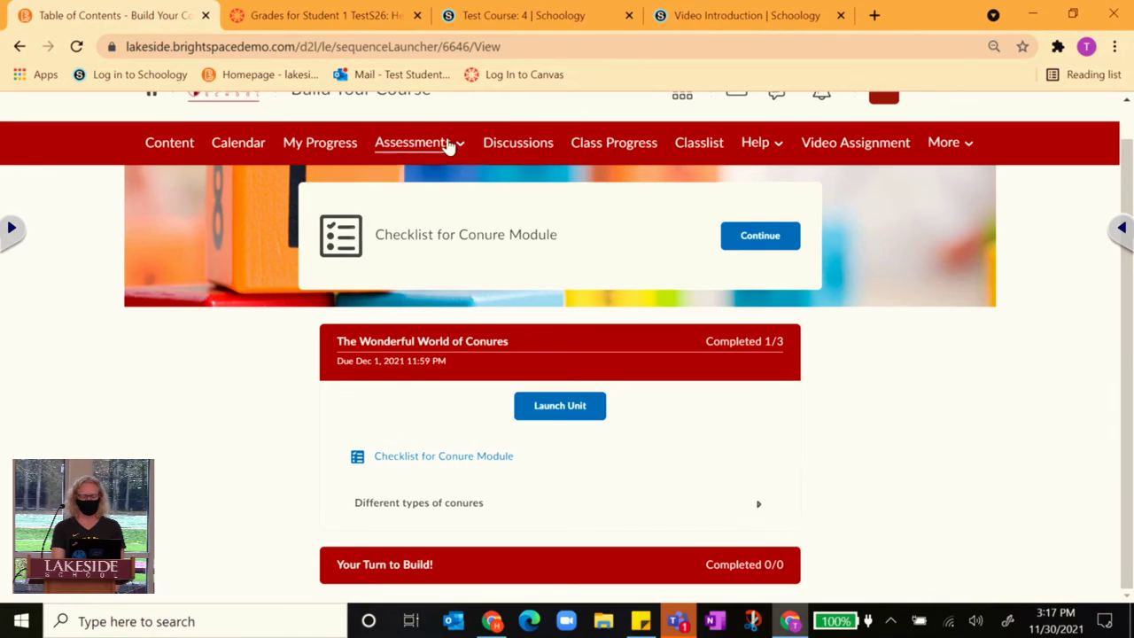
click(448, 146)
click(422, 271)
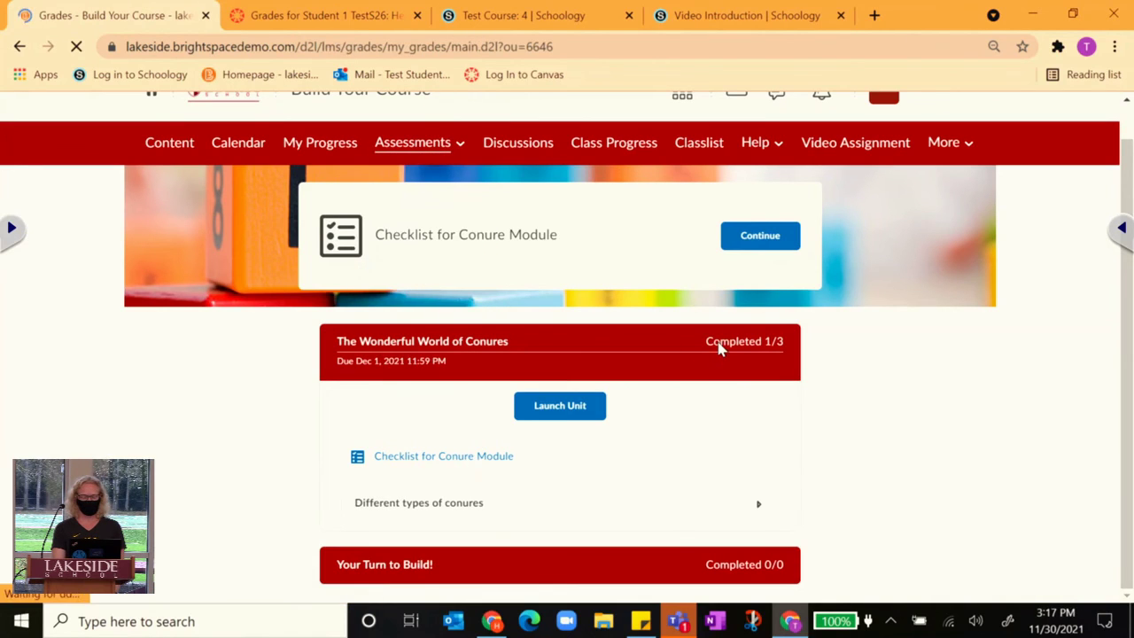
- Examine the student's Brightspace grade items by category, including weights, percentages, overall feedback, inline feedback and graded rubric links
scroll(718, 349, down, 3)
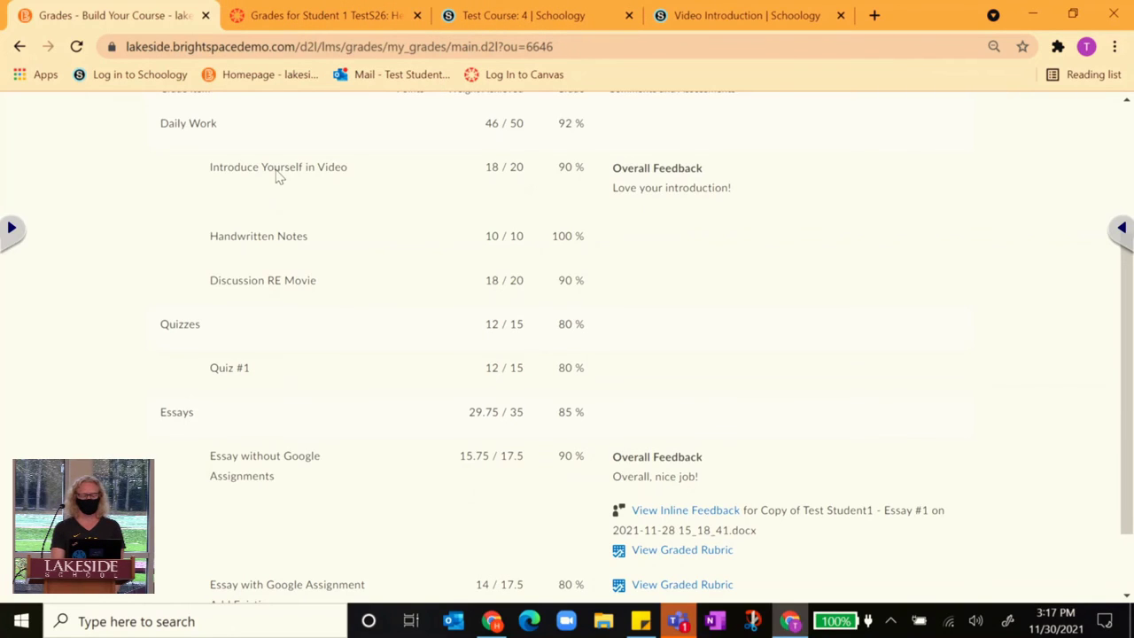
scroll(277, 174, up, 3)
scroll(277, 174, down, 2)
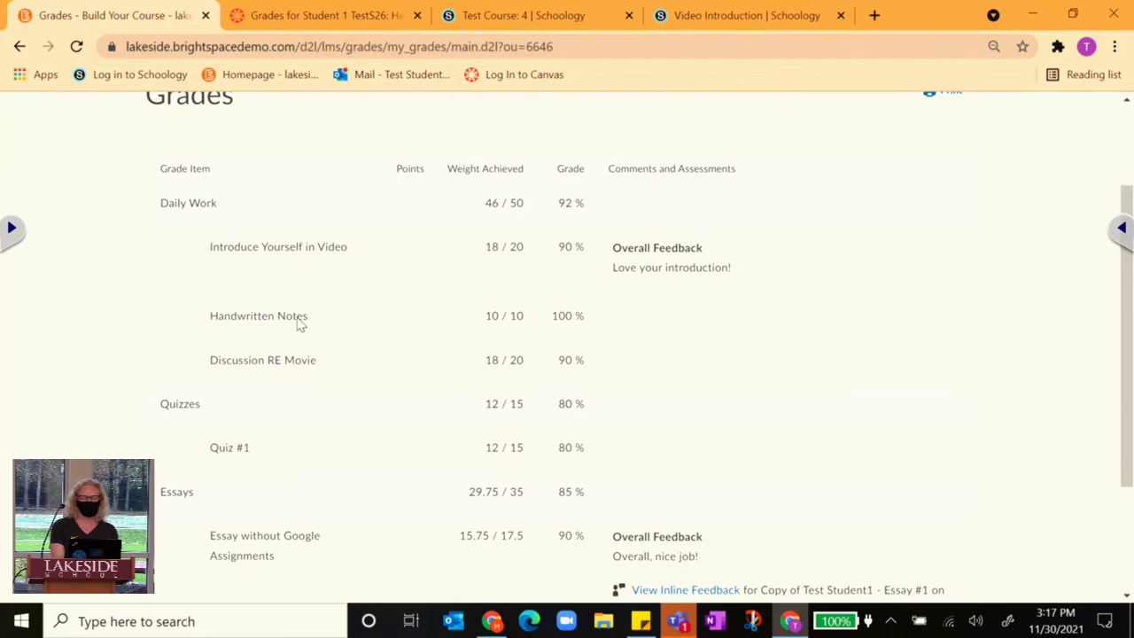
scroll(297, 321, down, 2)
scroll(299, 324, up, 3)
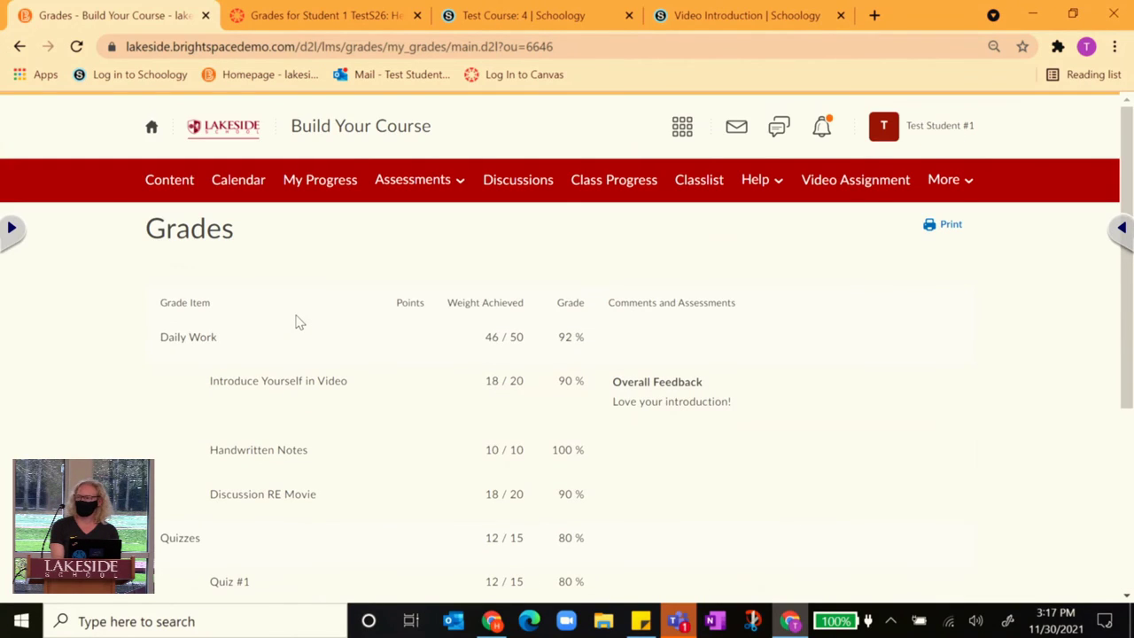
scroll(458, 402, down, 4)
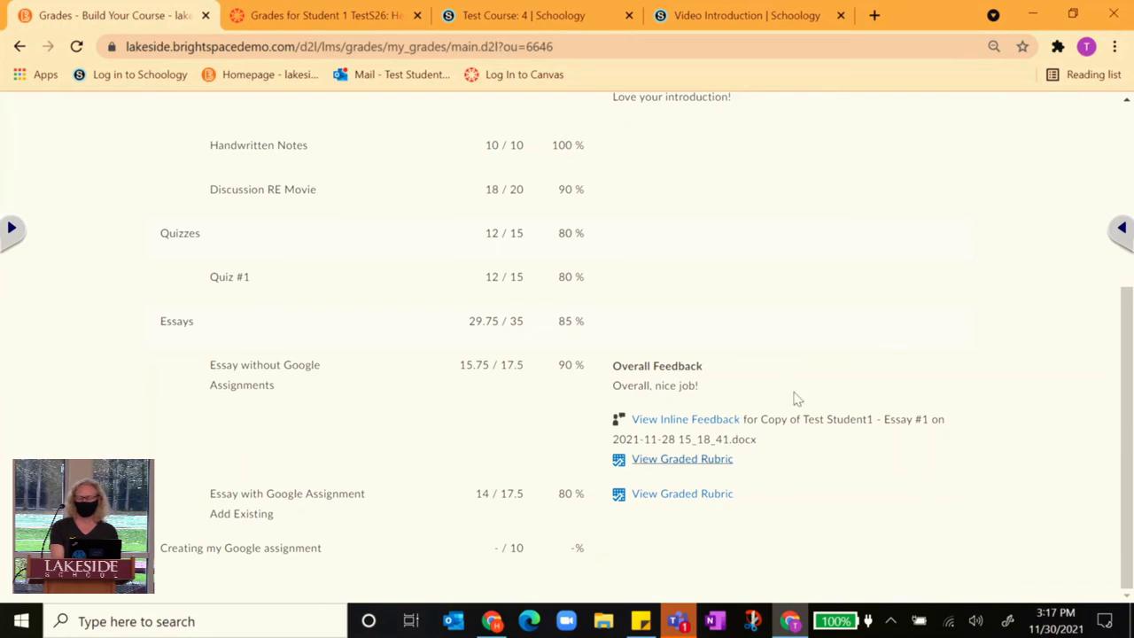
scroll(321, 440, up, 2)
scroll(321, 441, up, 2)
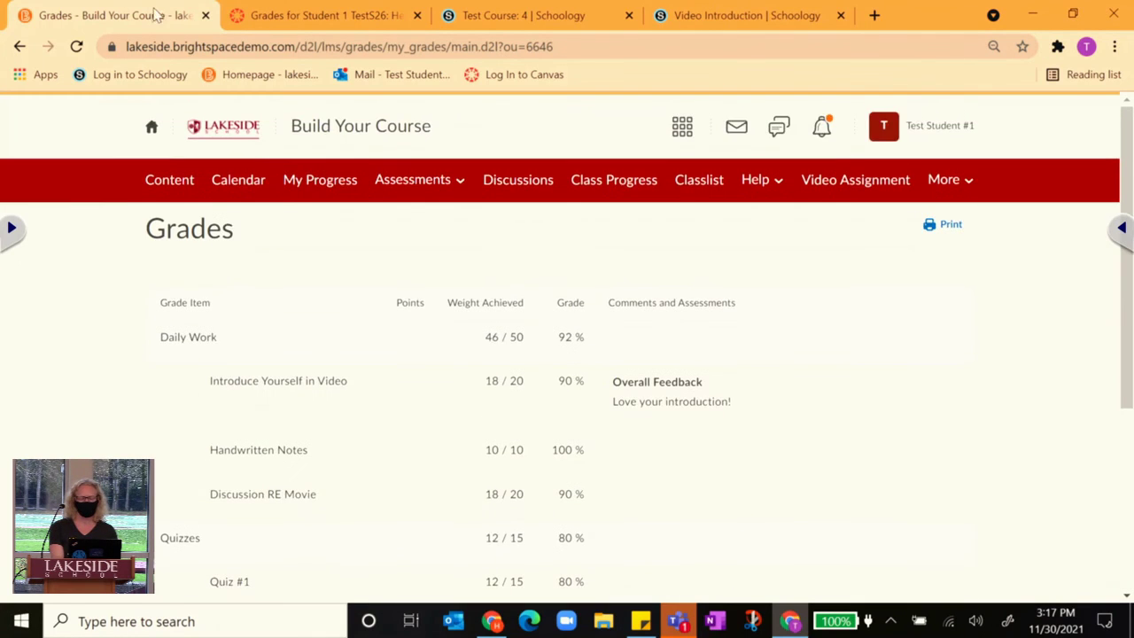
- Compare the student grades pages in Canvas and Schoology, and return to the Brightspace student grades
click(323, 15)
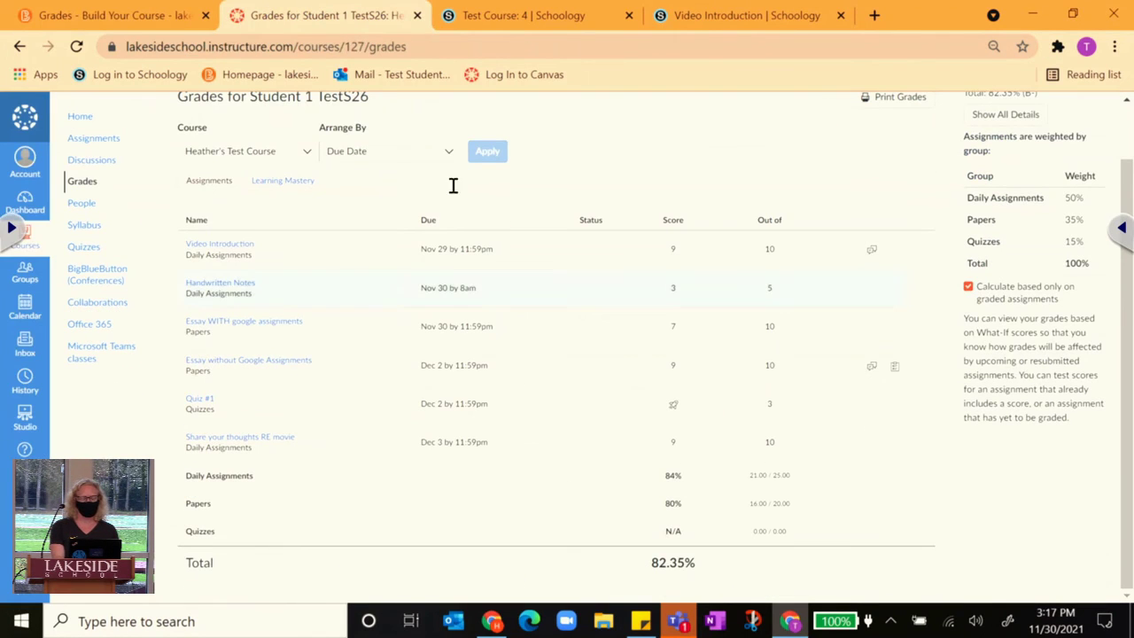
click(483, 21)
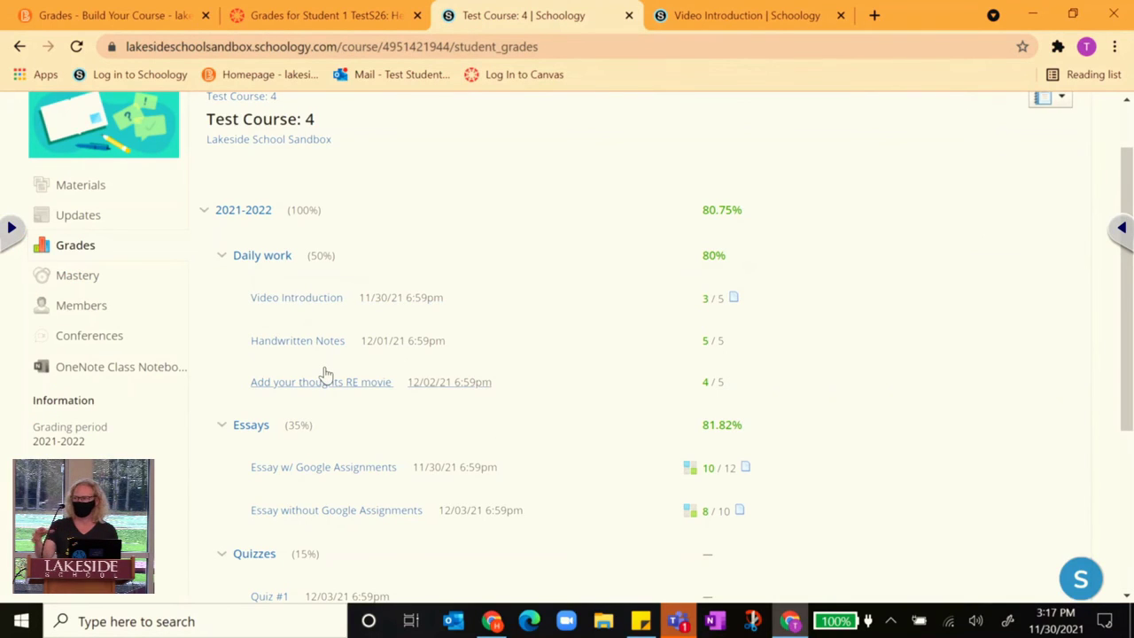
click(330, 15)
click(141, 25)
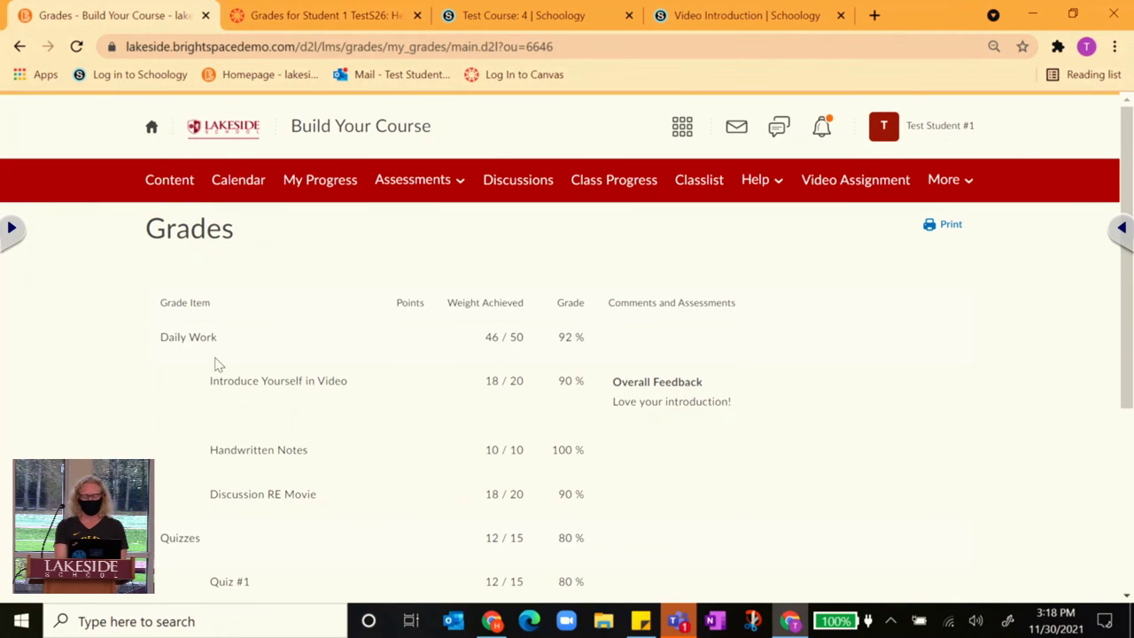
- Review the full Brightspace student grade list from Daily Work down to the Essays category and the Google assignment
scroll(303, 487, down, 3)
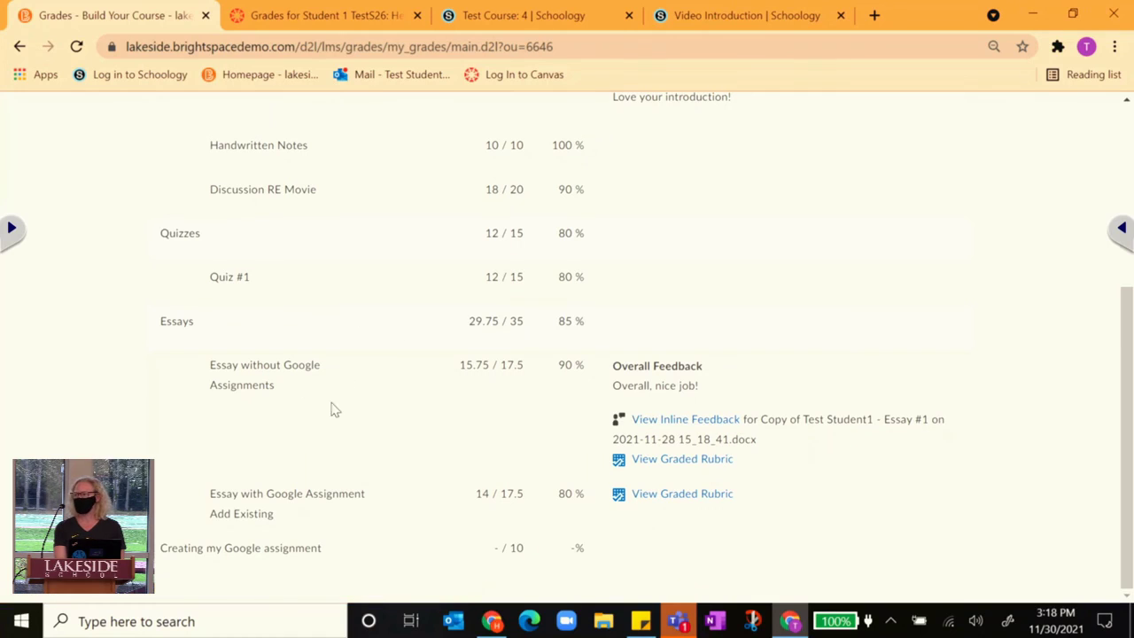
scroll(362, 324, up, 1)
scroll(361, 324, up, 1)
scroll(362, 324, down, 2)
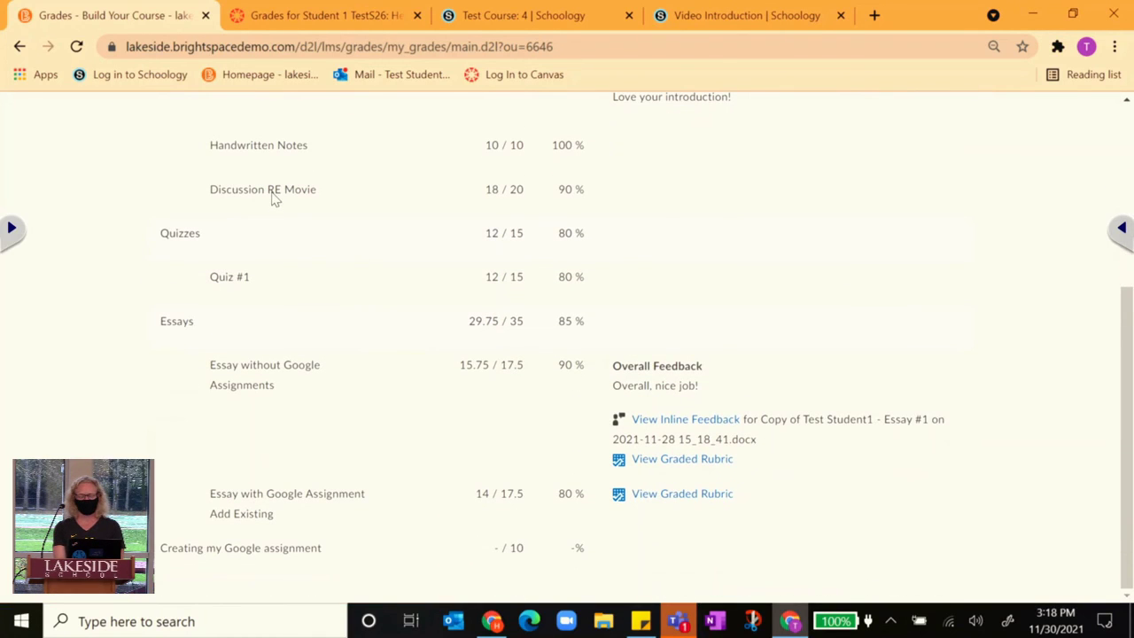
scroll(275, 150, up, 3)
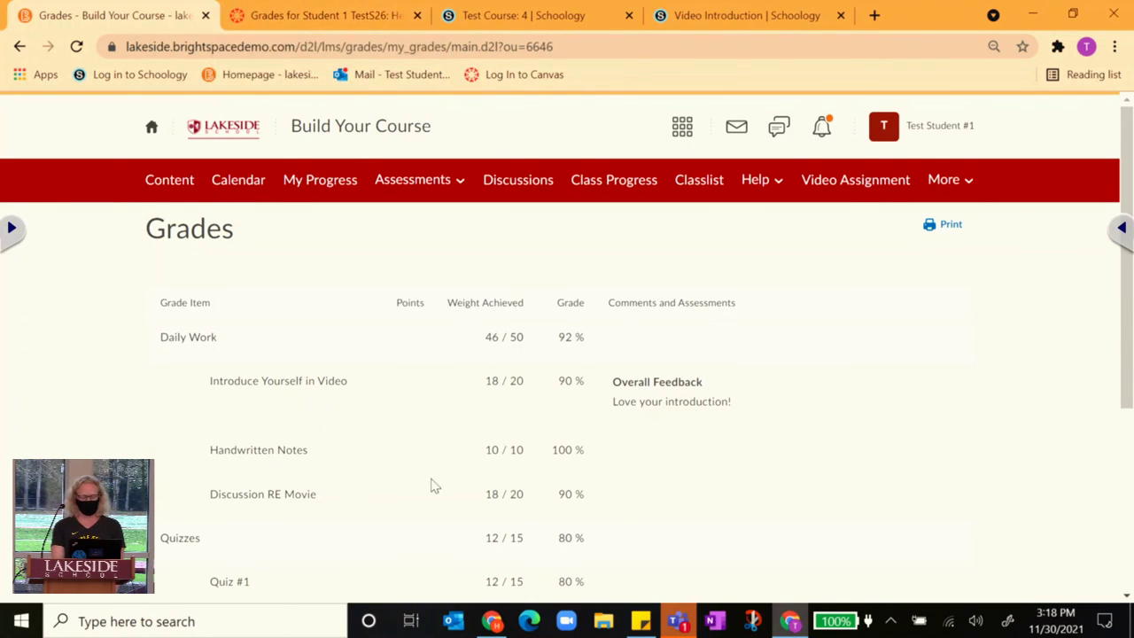
- Switch to the teacher's Brightspace gradebook, look across all grade columns including the final calculated grades, and return to its beginning
click(493, 623)
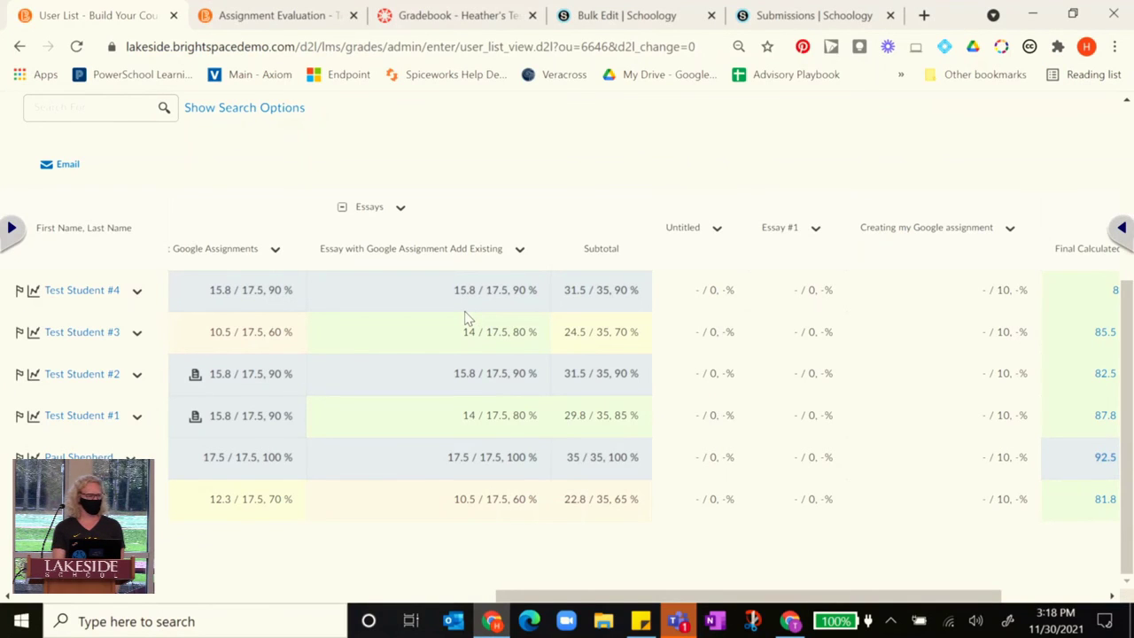
scroll(570, 368, right, 3)
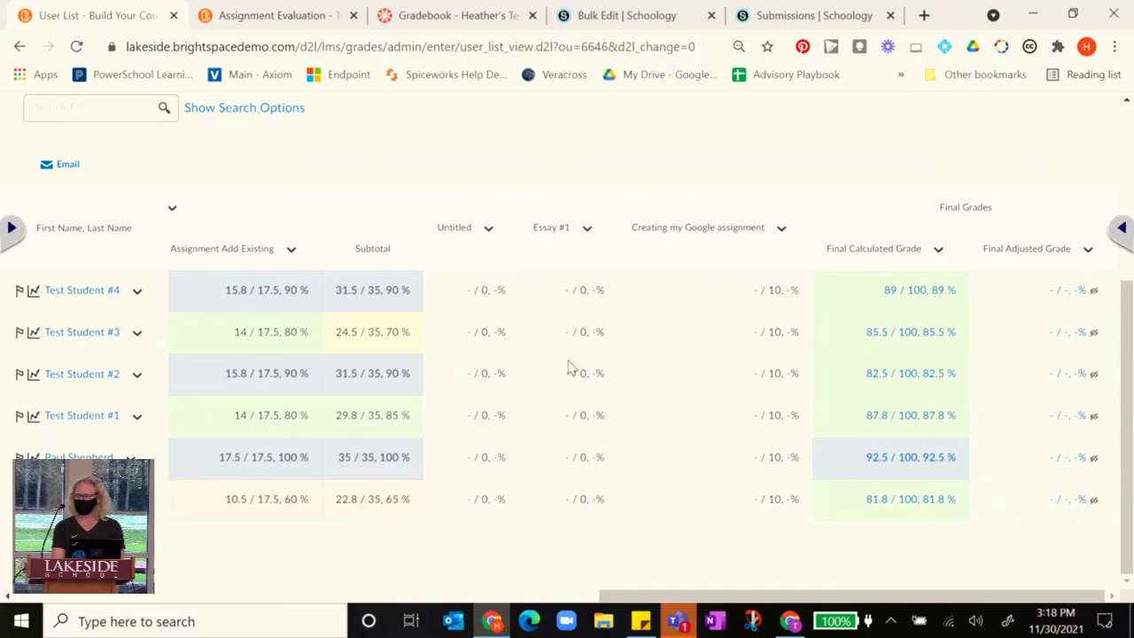
scroll(570, 368, left, 5)
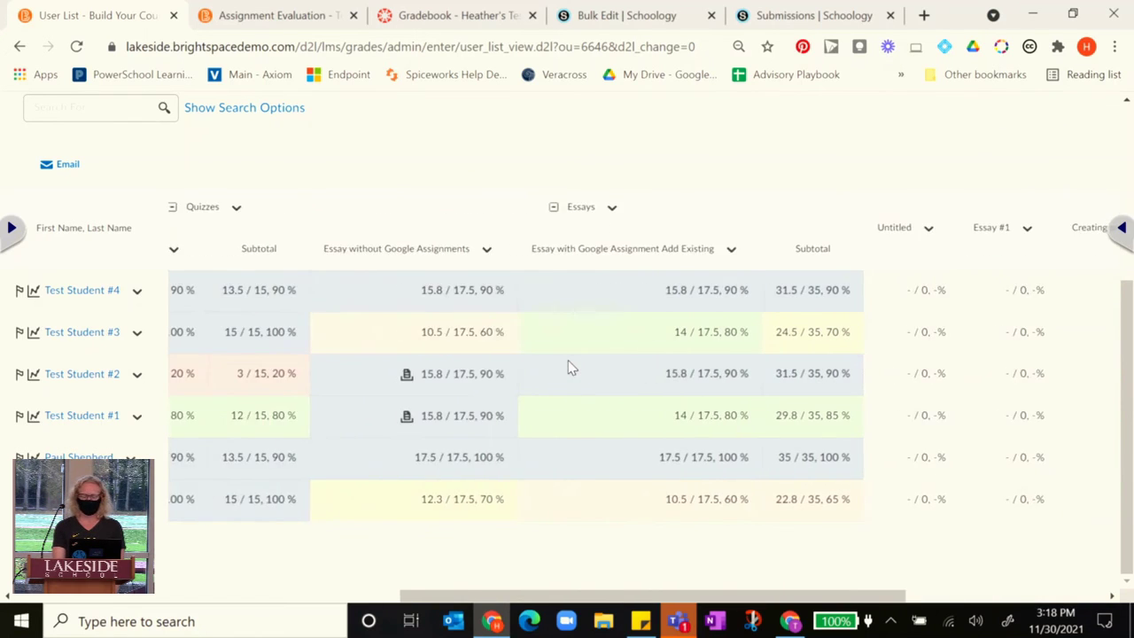
scroll(570, 368, left, 3)
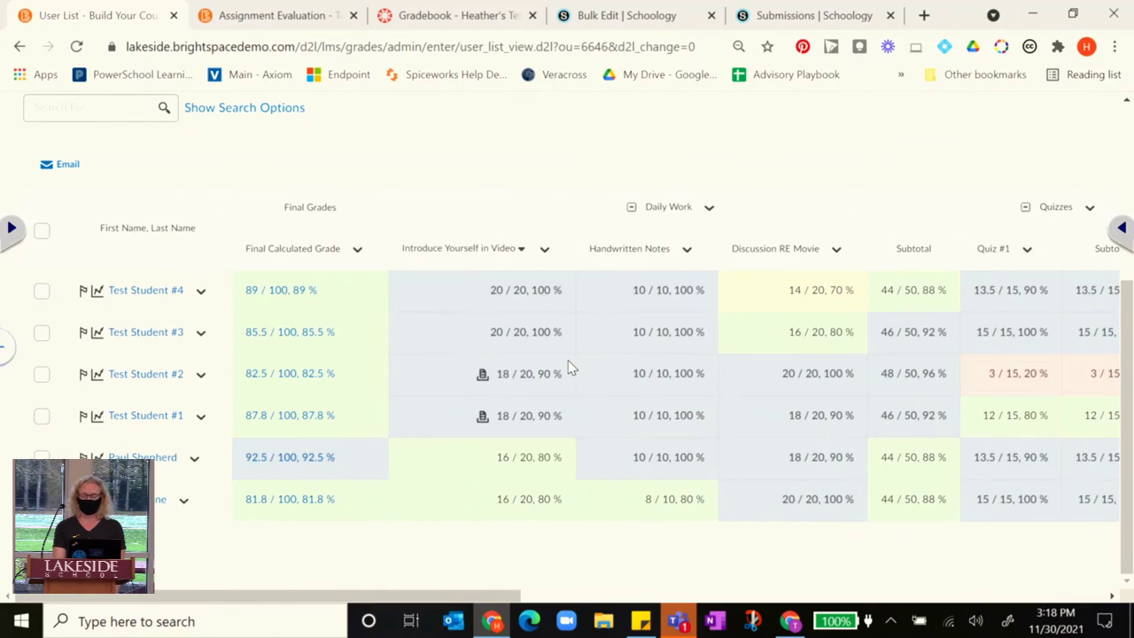
scroll(570, 367, up, 2)
scroll(570, 368, up, 2)
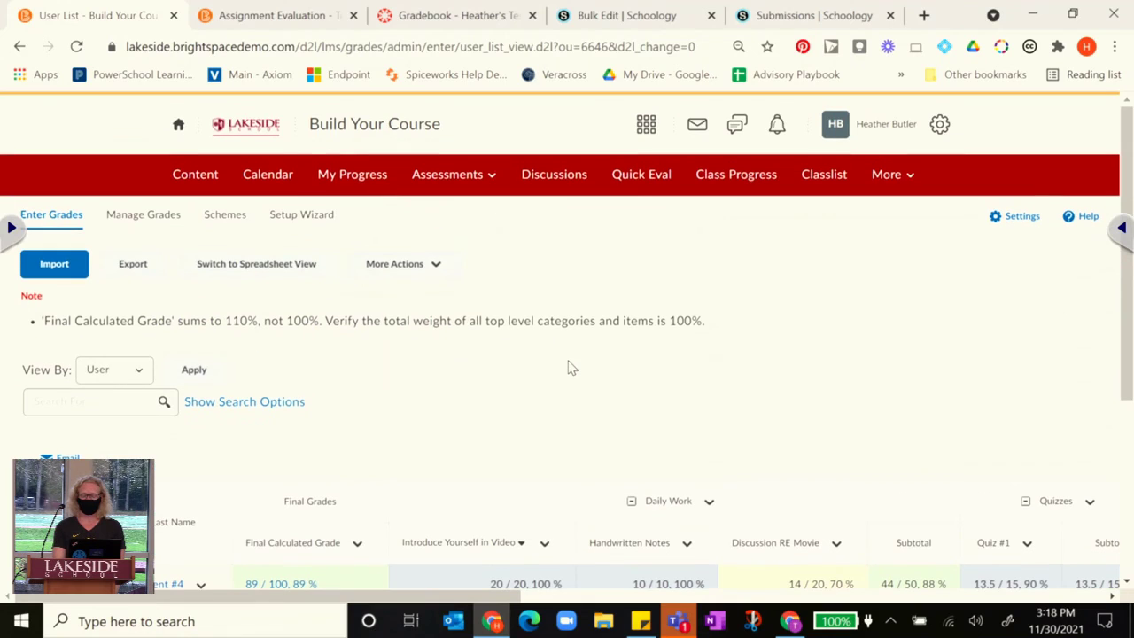